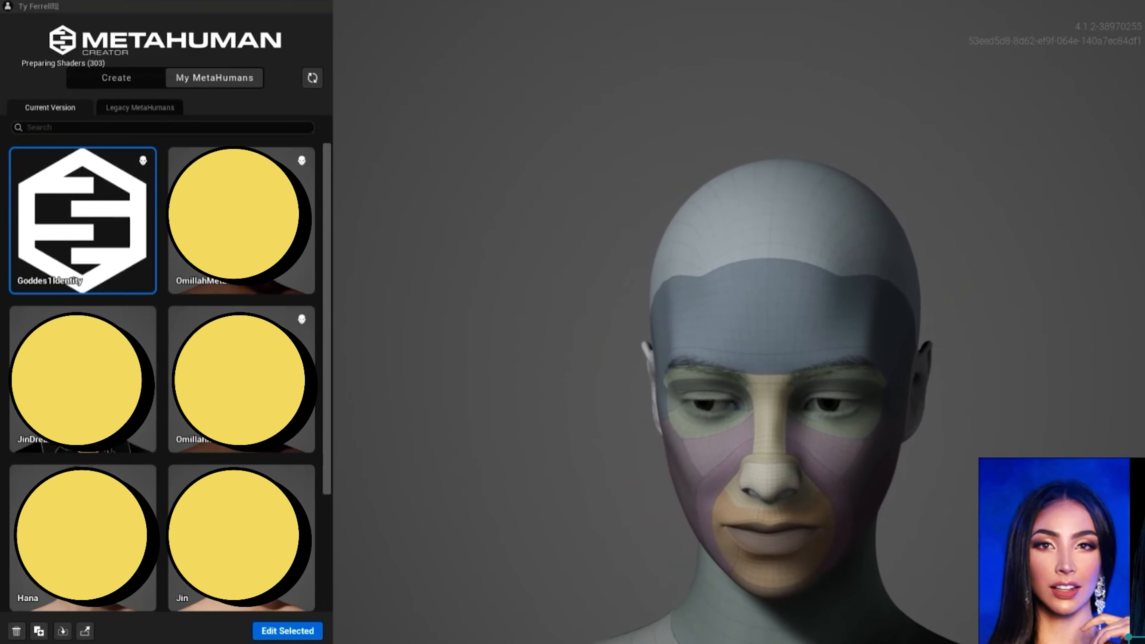
- Open the Goddes1Identity MetaHuman for editing and assign its skin colour at U 0.45, V 0.67
{"action": "left_click", "coordinate": [288, 631]}
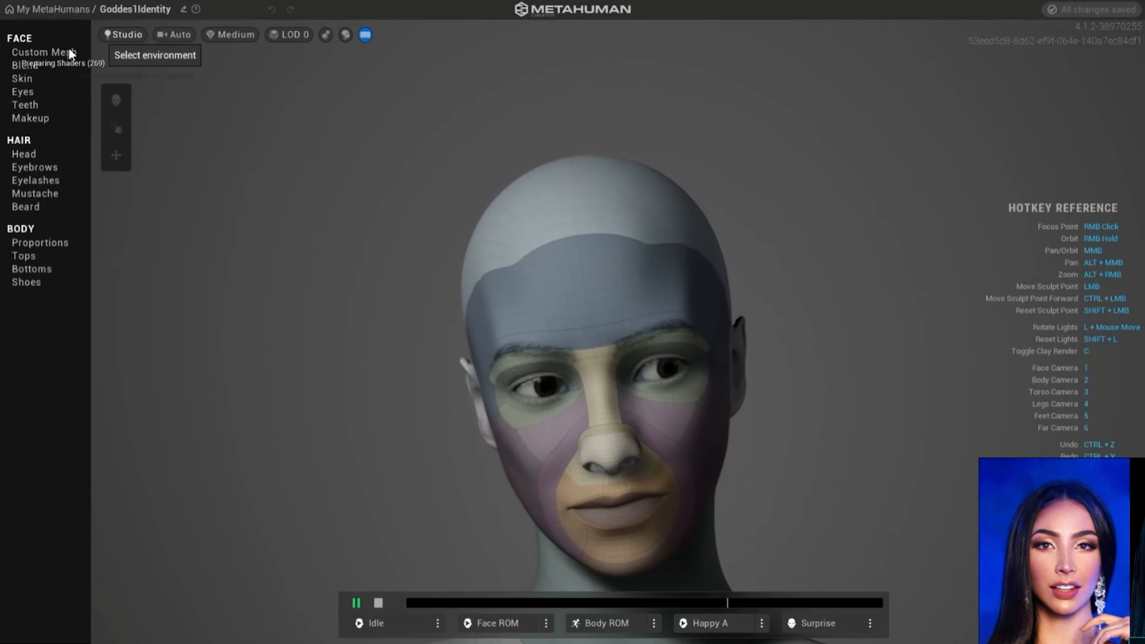
{"action": "left_click", "coordinate": [23, 79]}
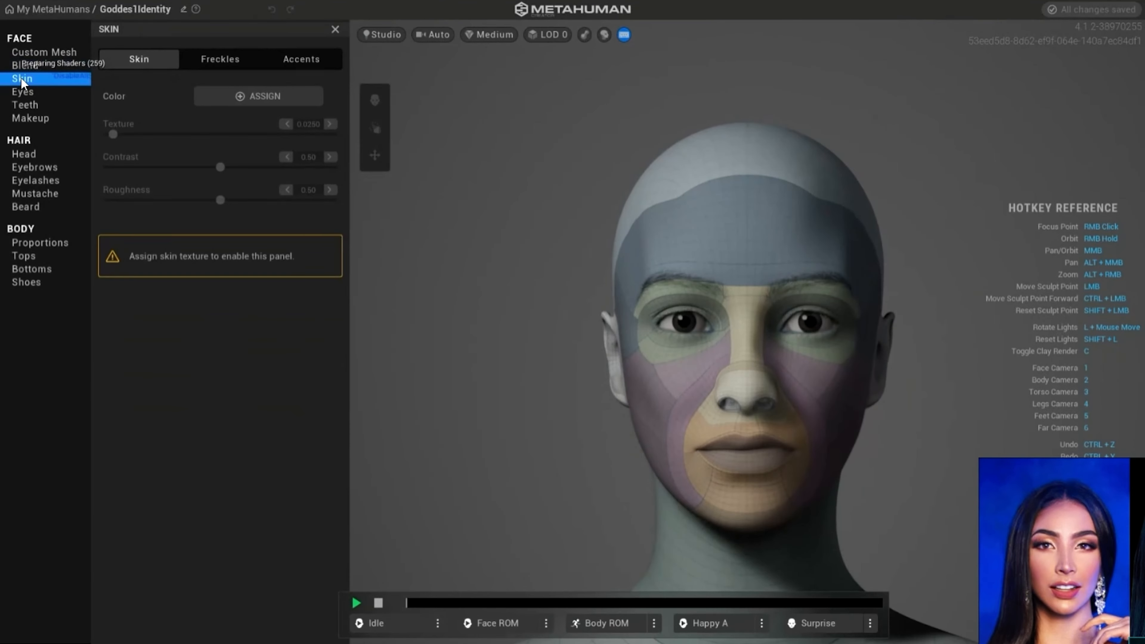
{"action": "left_click", "coordinate": [252, 95]}
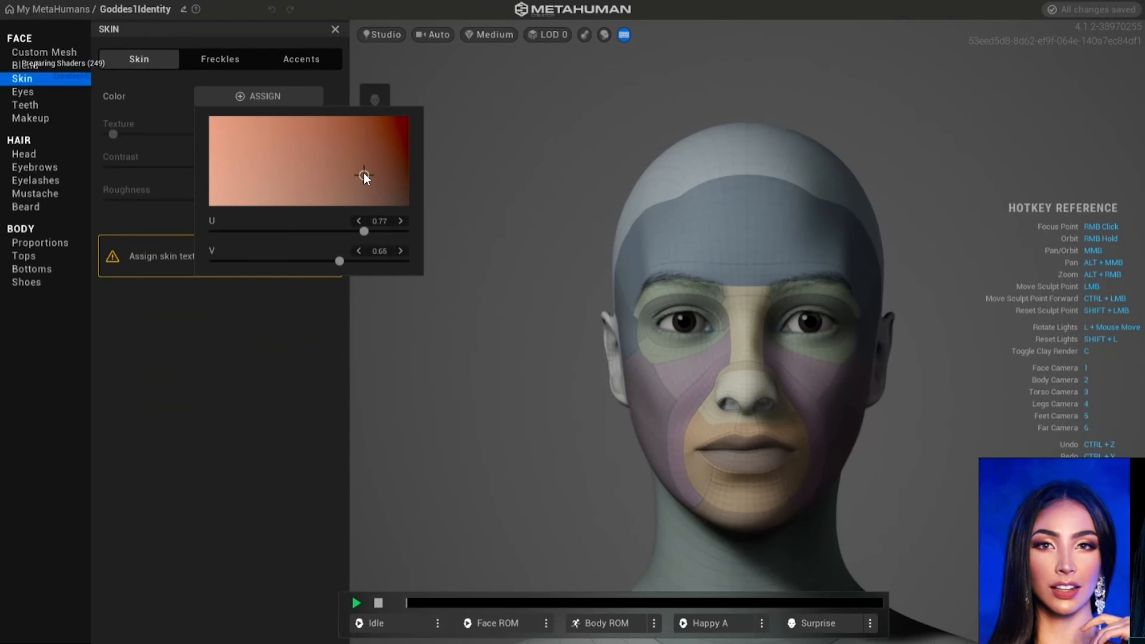
{"action": "left_click", "coordinate": [349, 163]}
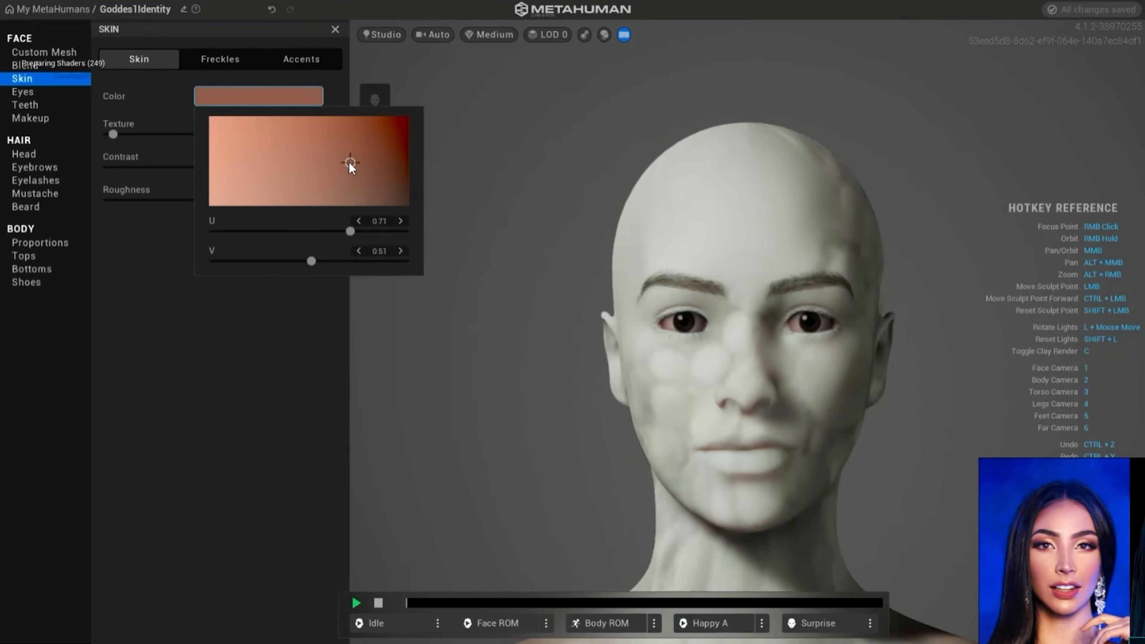
{"action": "left_click", "coordinate": [356, 184]}
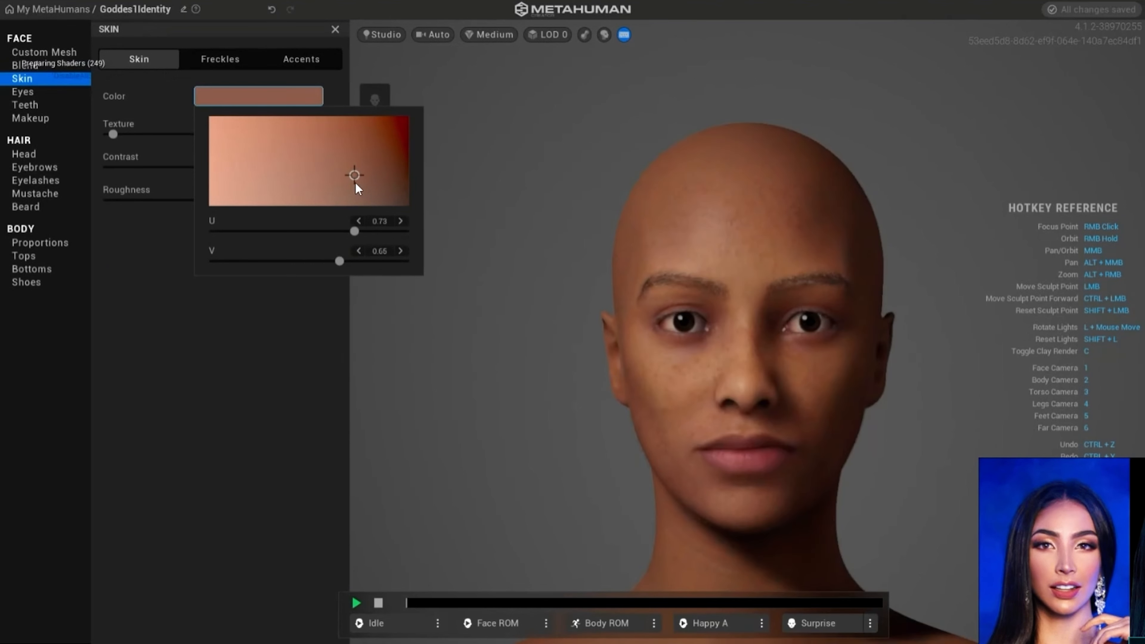
{"action": "left_click", "coordinate": [299, 177]}
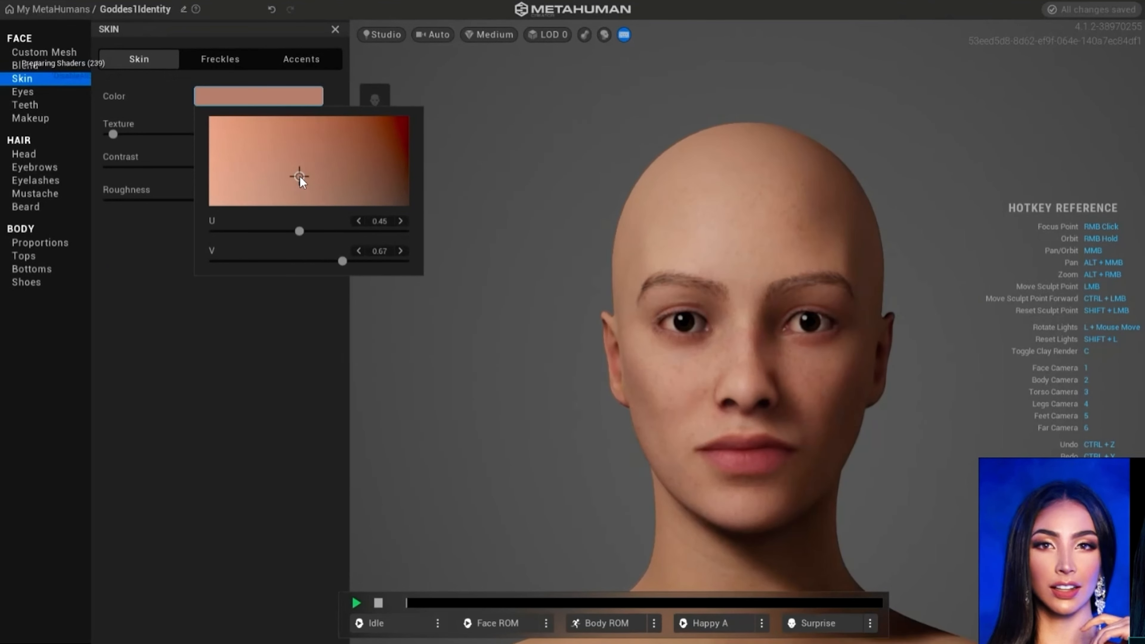
{"action": "left_click", "coordinate": [144, 304]}
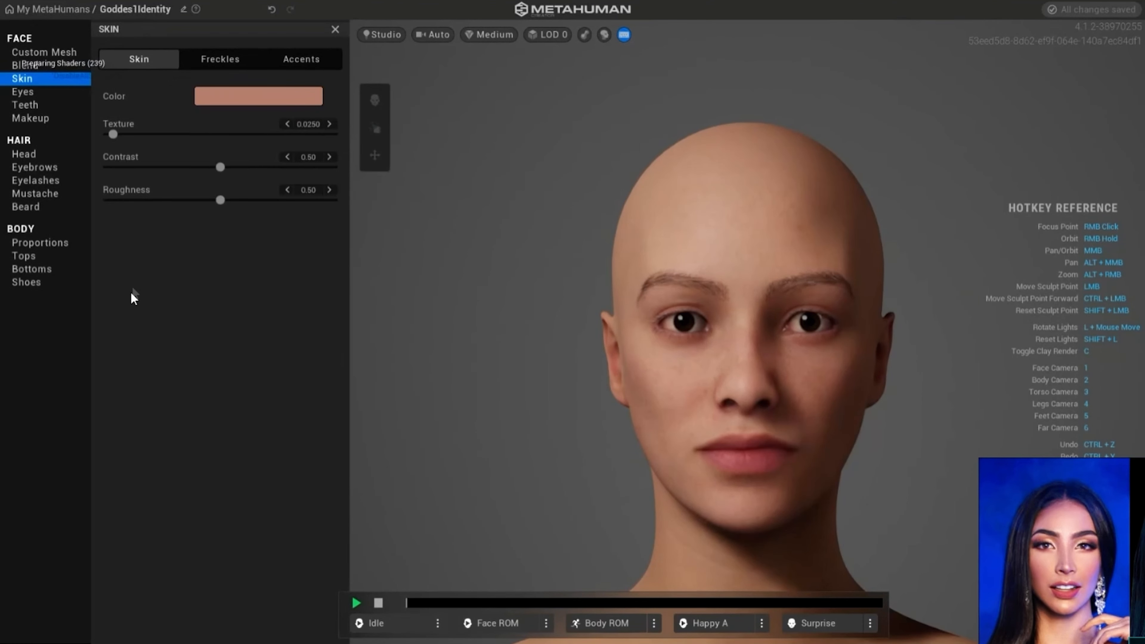
- Display the head in the clay material, comparing it with the skin texture
{"action": "left_click", "coordinate": [27, 55]}
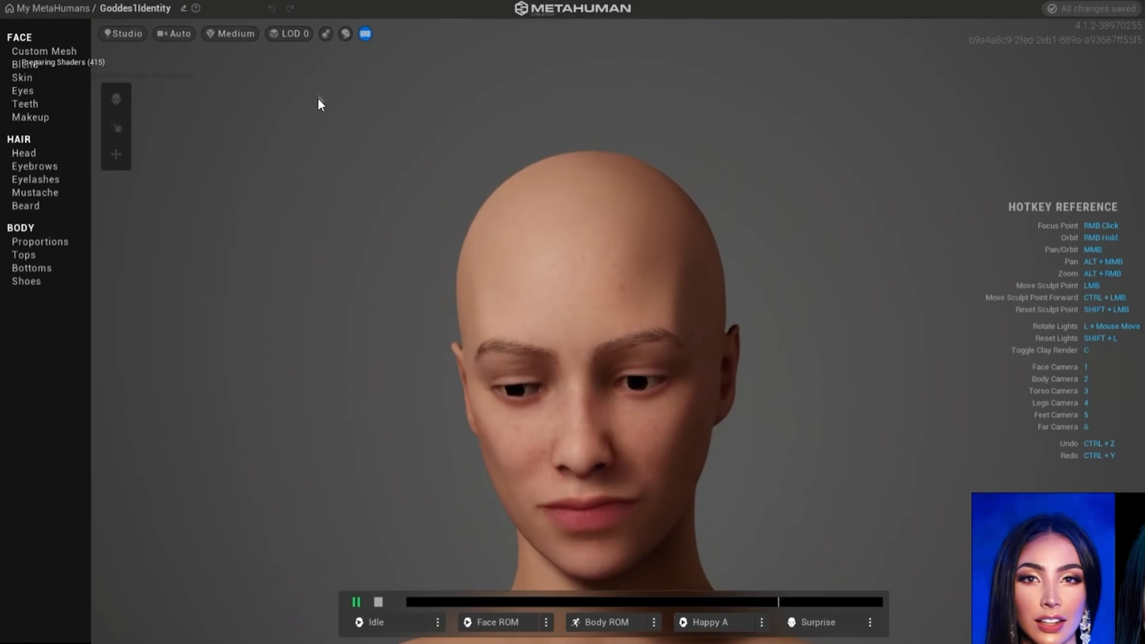
{"action": "left_click", "coordinate": [326, 34]}
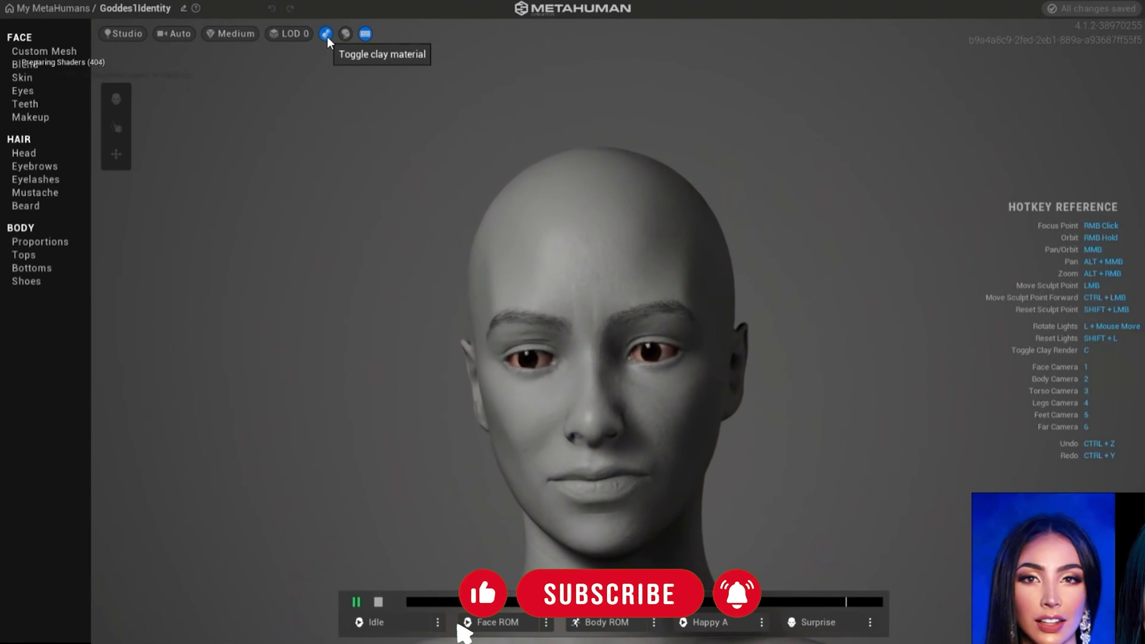
{"action": "left_click", "coordinate": [326, 35]}
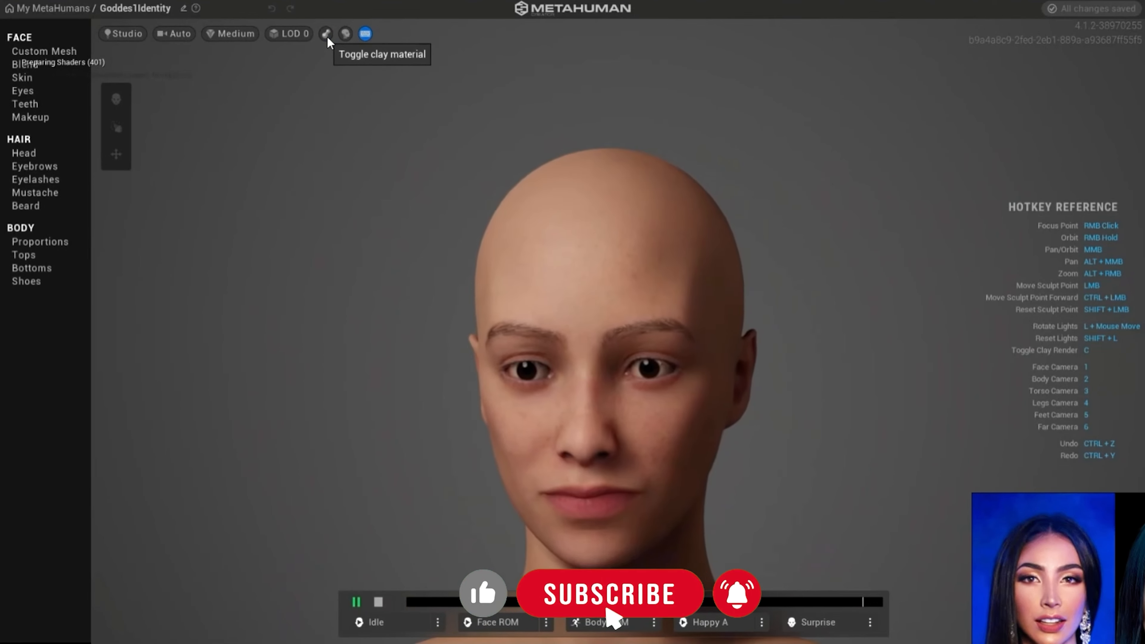
{"action": "left_click", "coordinate": [326, 34]}
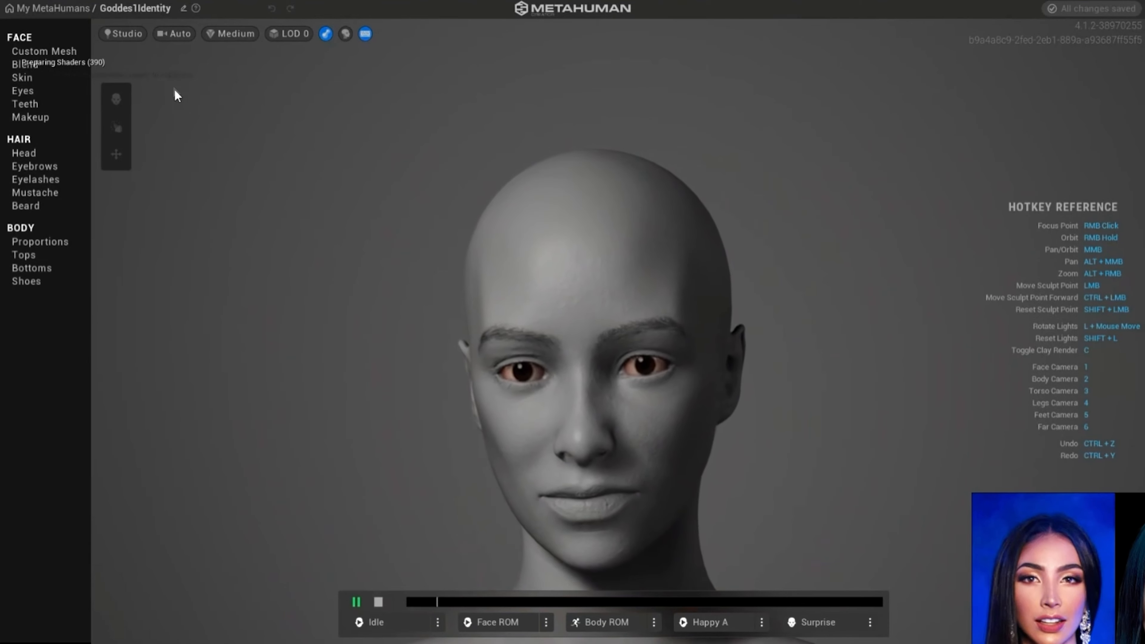
- Enable editing of the custom mesh, choosing Unlock only without duplicating the character
{"action": "left_click", "coordinate": [37, 53]}
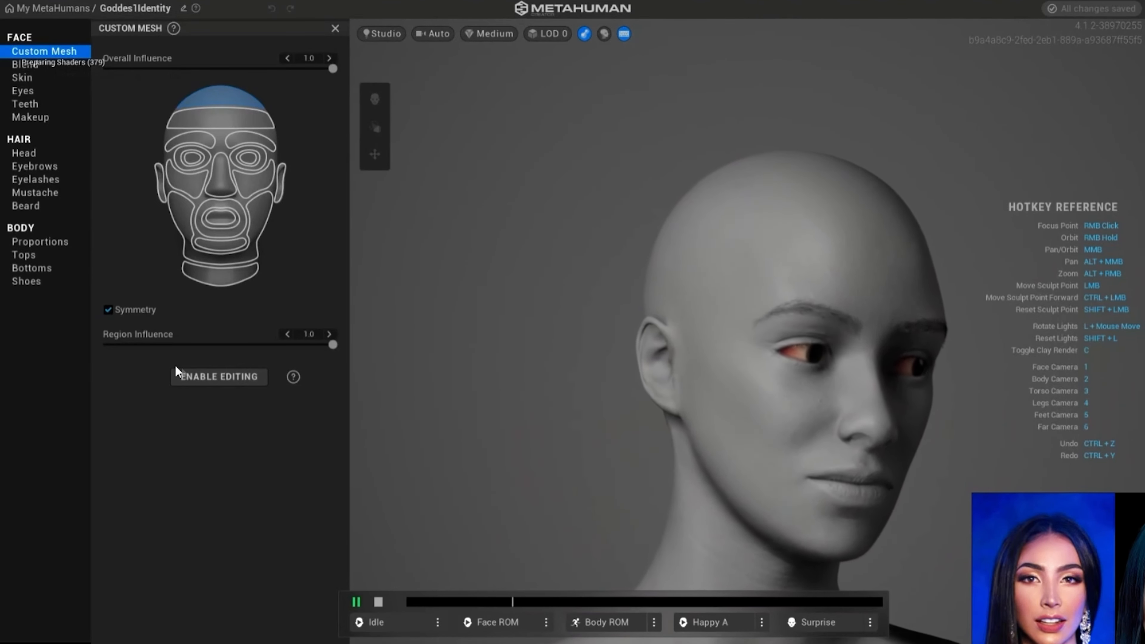
{"action": "left_click", "coordinate": [213, 380]}
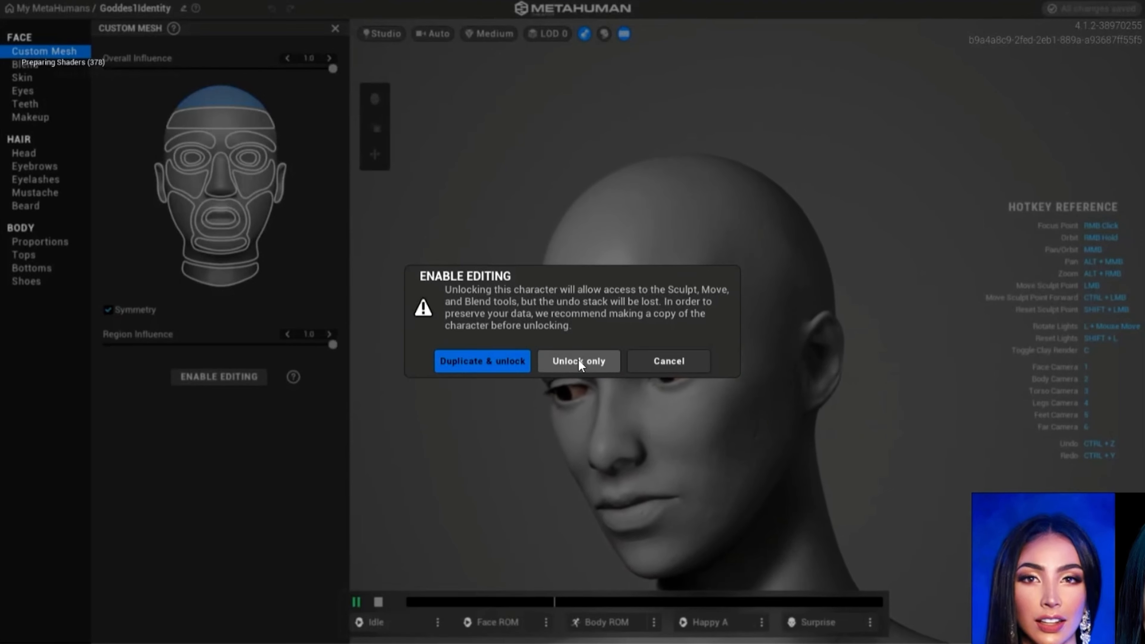
{"action": "left_click", "coordinate": [578, 360]}
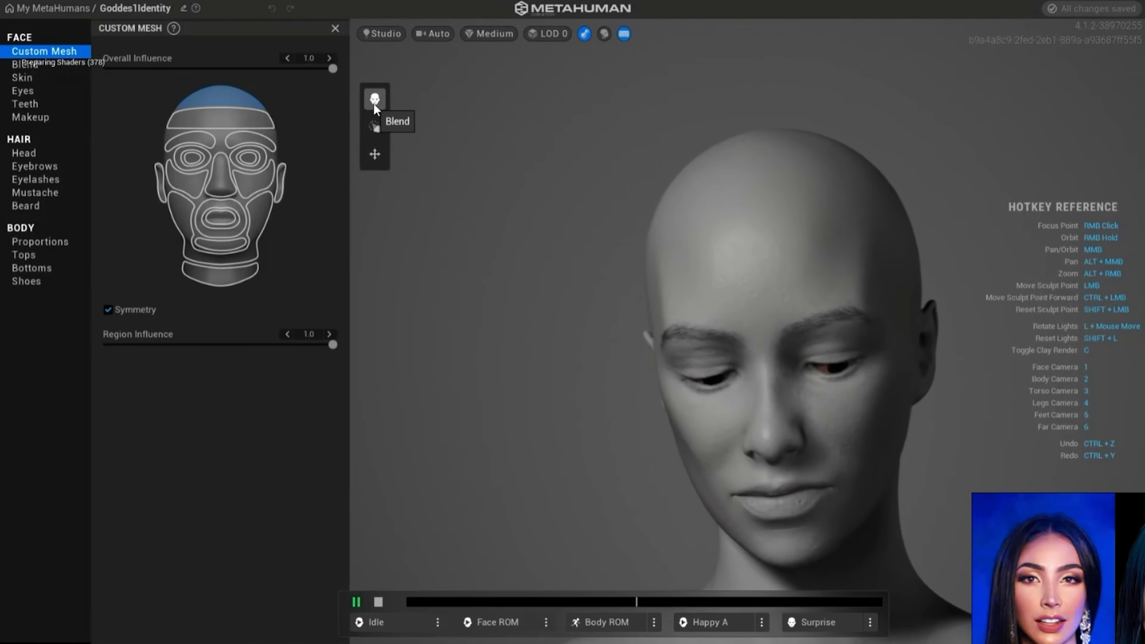
- Start Blend mode and place the long, reddish-haired woman preset in the lower-right slot of the blend wheel
{"action": "left_click", "coordinate": [375, 100]}
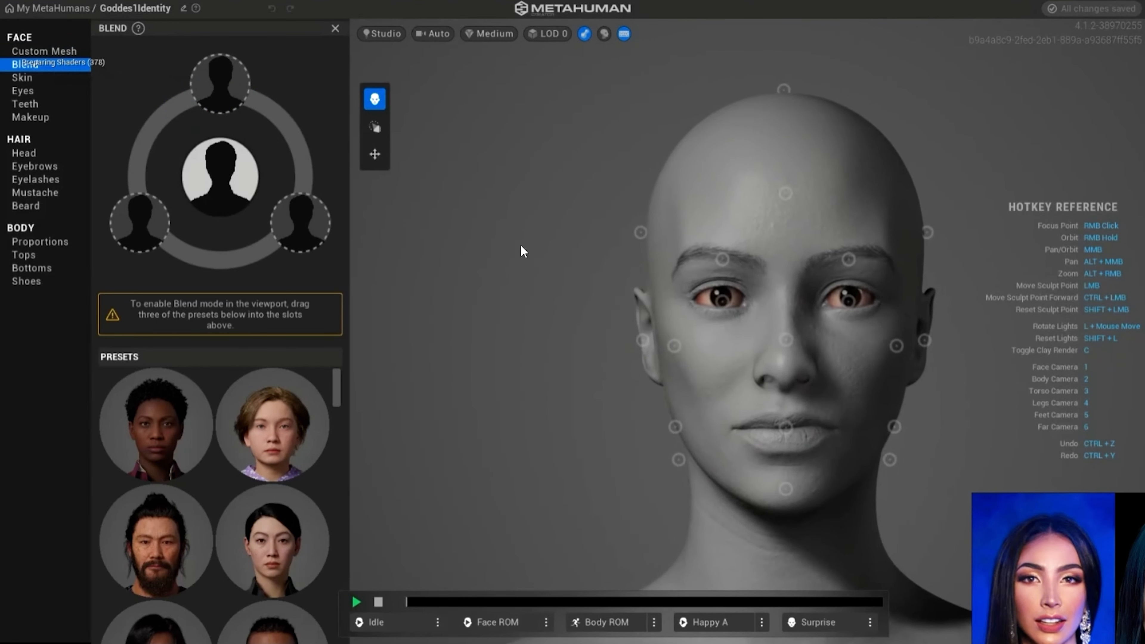
{"action": "middle_click_drag", "start_coordinate": [523, 244], "coordinate": [387, 219], "text": "alt"}
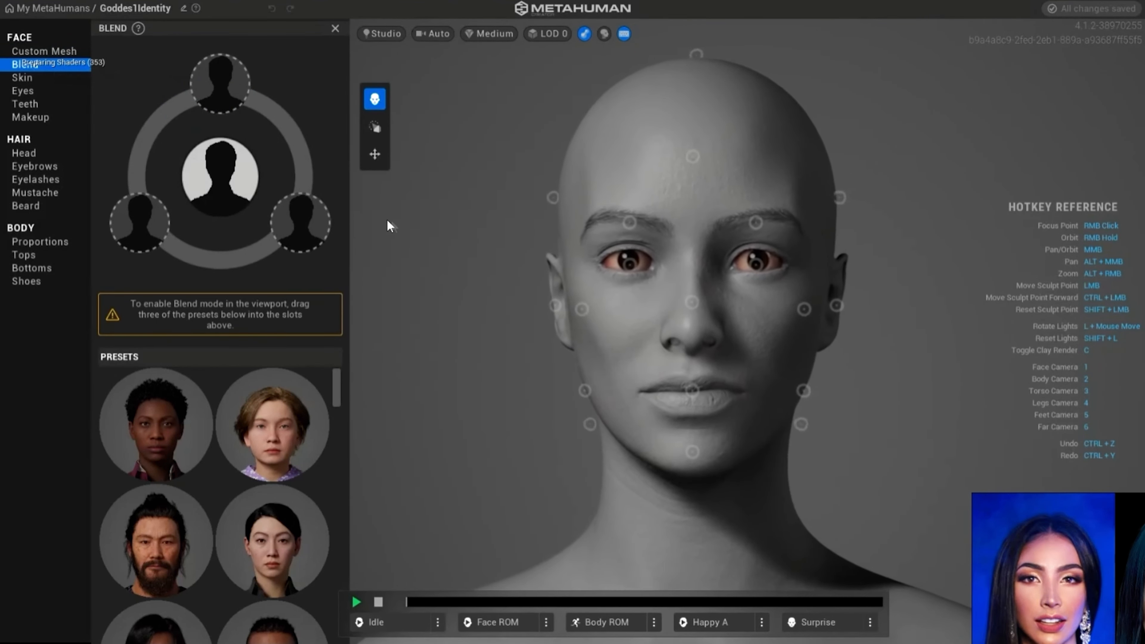
{"action": "right_click_drag", "start_coordinate": [387, 220], "coordinate": [481, 265], "text": "alt"}
{"action": "middle_click_drag", "start_coordinate": [480, 233], "coordinate": [466, 271], "text": "alt"}
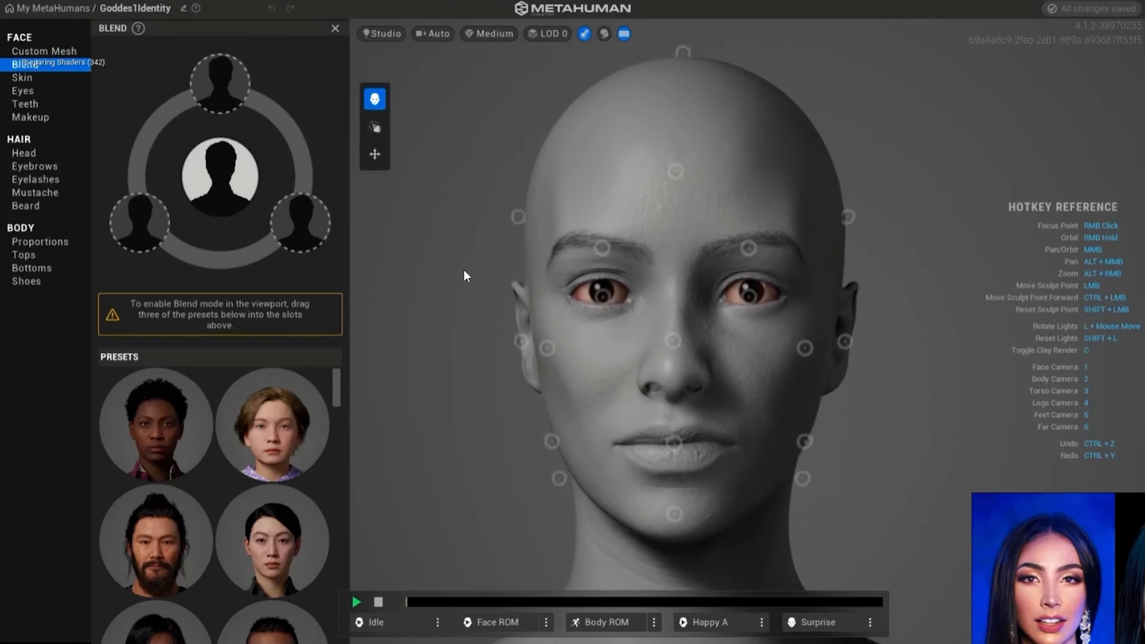
{"action": "right_click_drag", "start_coordinate": [466, 272], "coordinate": [471, 276], "text": "alt"}
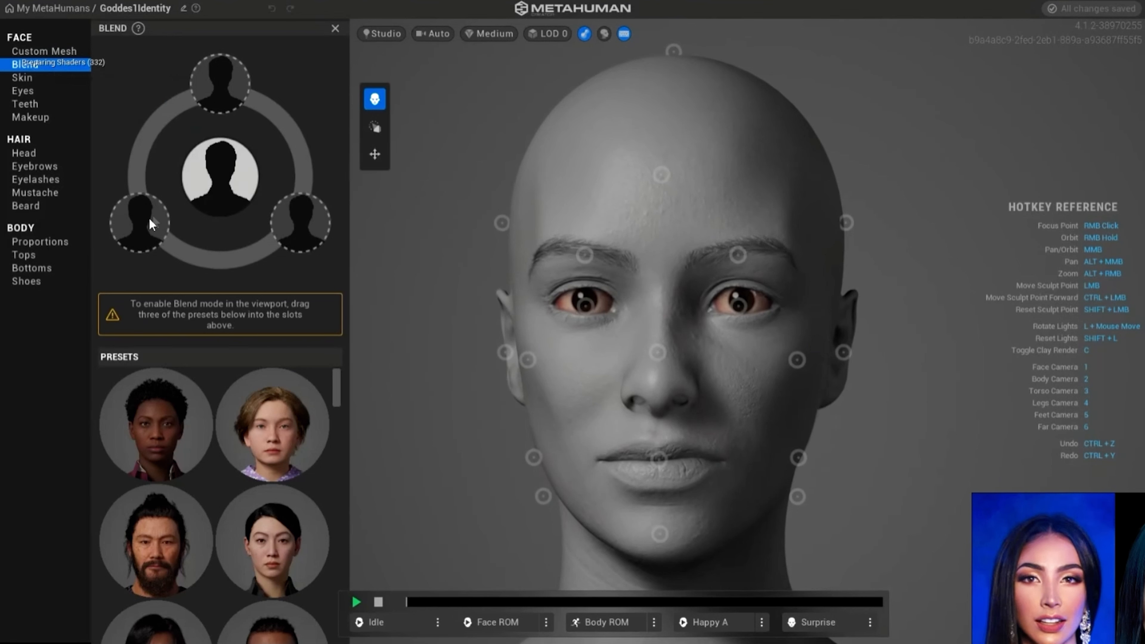
{"action": "scroll", "coordinate": [291, 396], "scroll_direction": "down", "scroll_amount": 5}
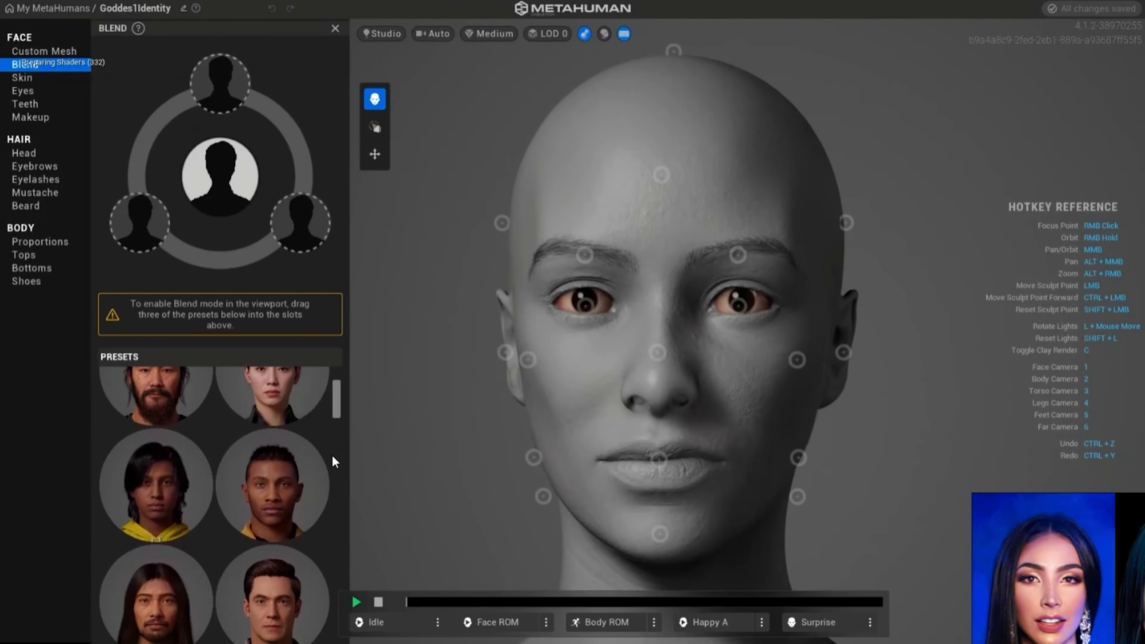
{"action": "scroll", "coordinate": [332, 454], "scroll_direction": "down", "scroll_amount": 2}
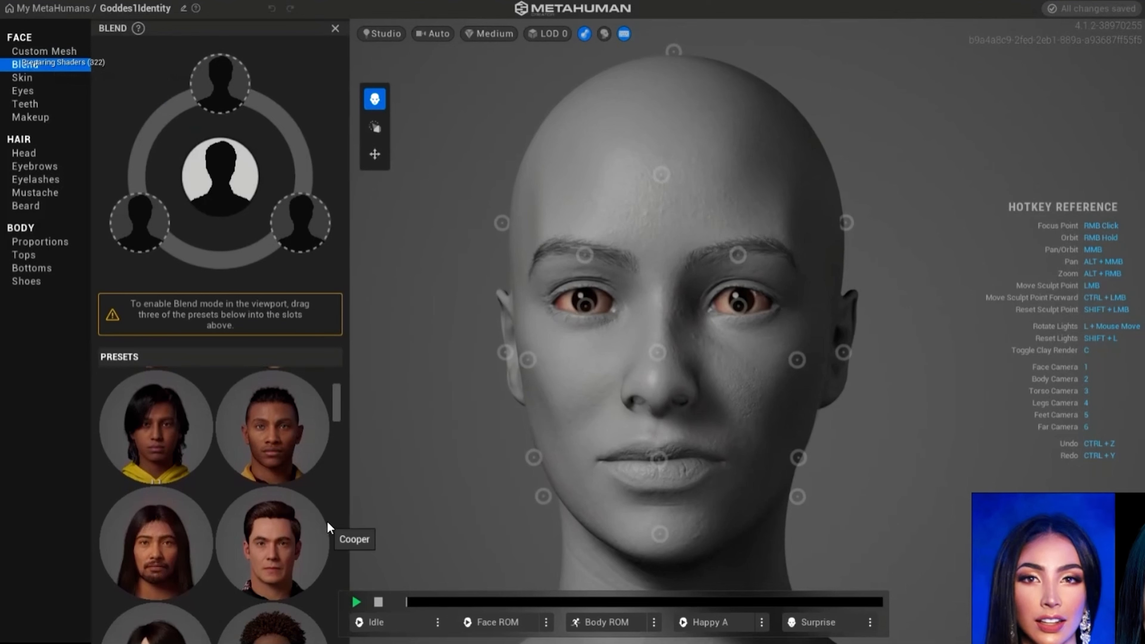
{"action": "scroll", "coordinate": [328, 523], "scroll_direction": "down", "scroll_amount": 5}
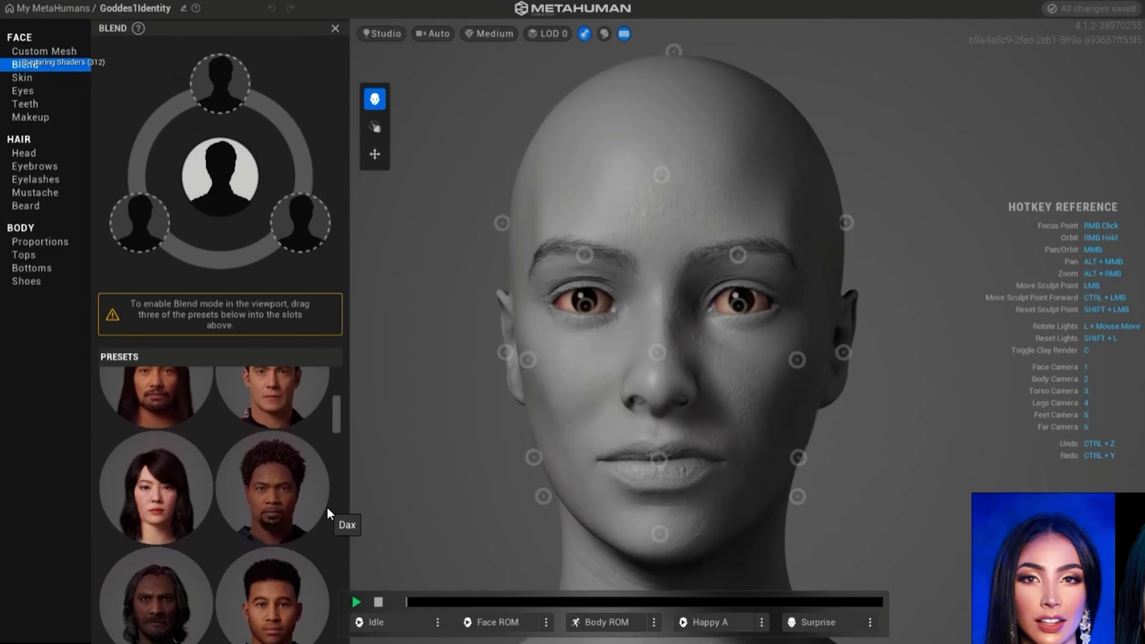
{"action": "scroll", "coordinate": [328, 512], "scroll_direction": "down", "scroll_amount": 10}
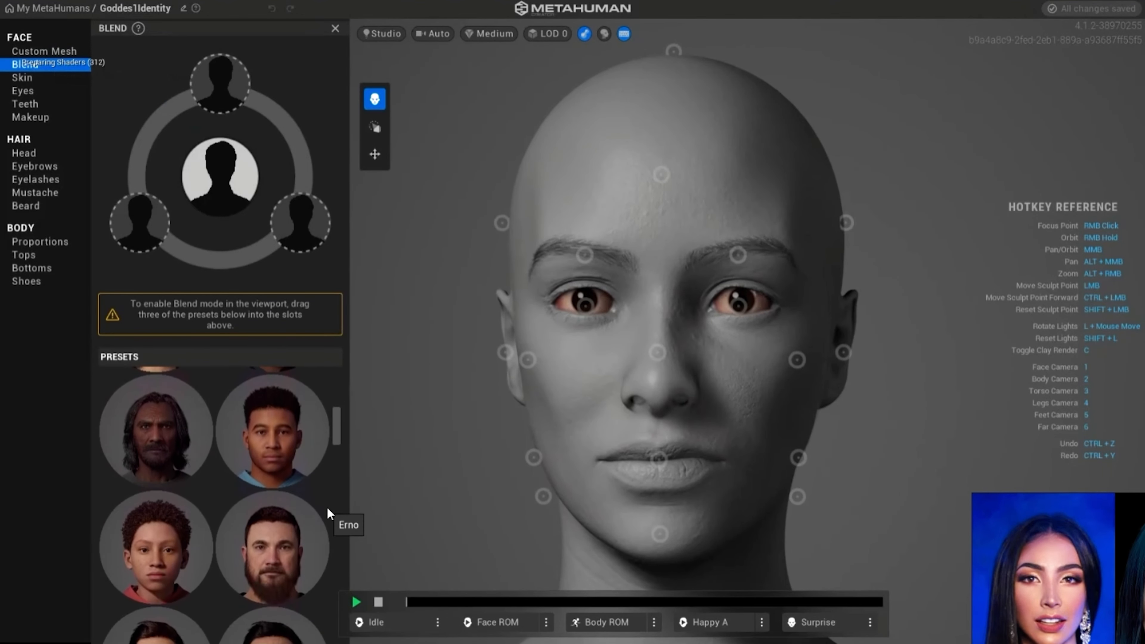
{"action": "scroll", "coordinate": [329, 510], "scroll_direction": "down", "scroll_amount": 2}
{"action": "left_click_drag", "start_coordinate": [270, 422], "coordinate": [301, 223]}
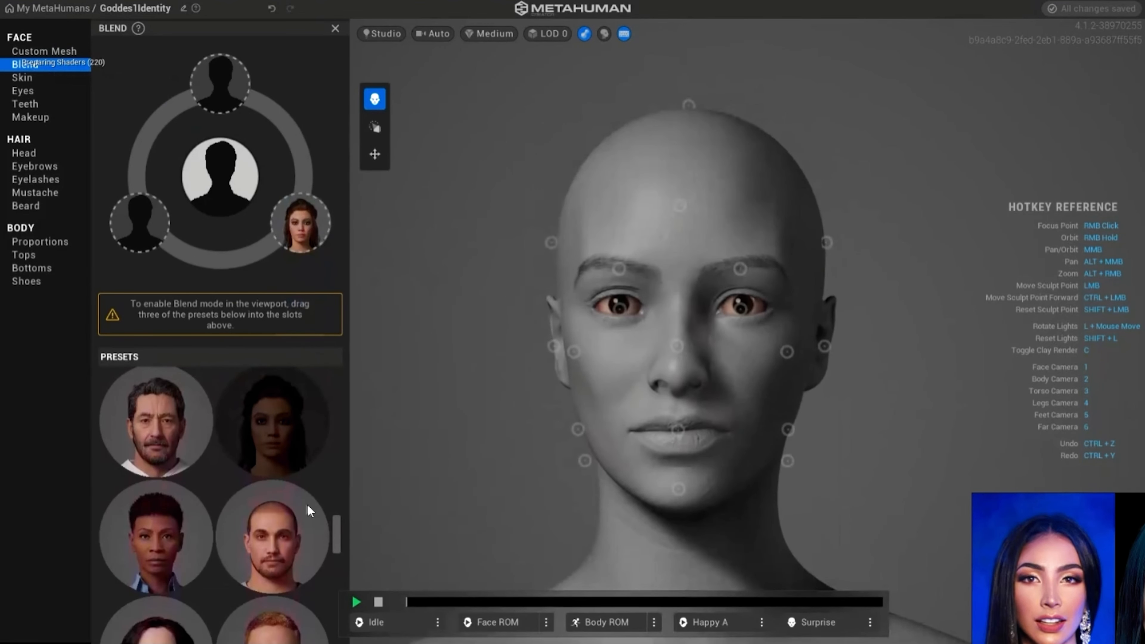
- Fill the two remaining blend slots, using a short-haired preset at lower left and the dark, wavy-haired woman preset at the top
{"action": "scroll", "coordinate": [302, 506], "scroll_direction": "down", "scroll_amount": 9}
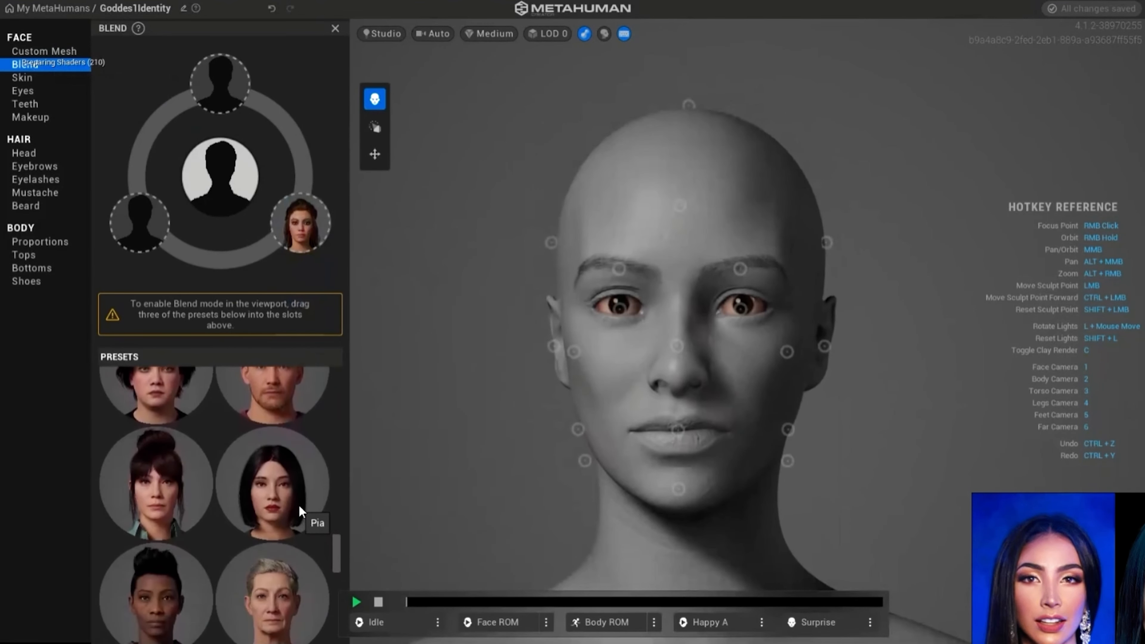
{"action": "scroll", "coordinate": [308, 544], "scroll_direction": "down", "scroll_amount": 3}
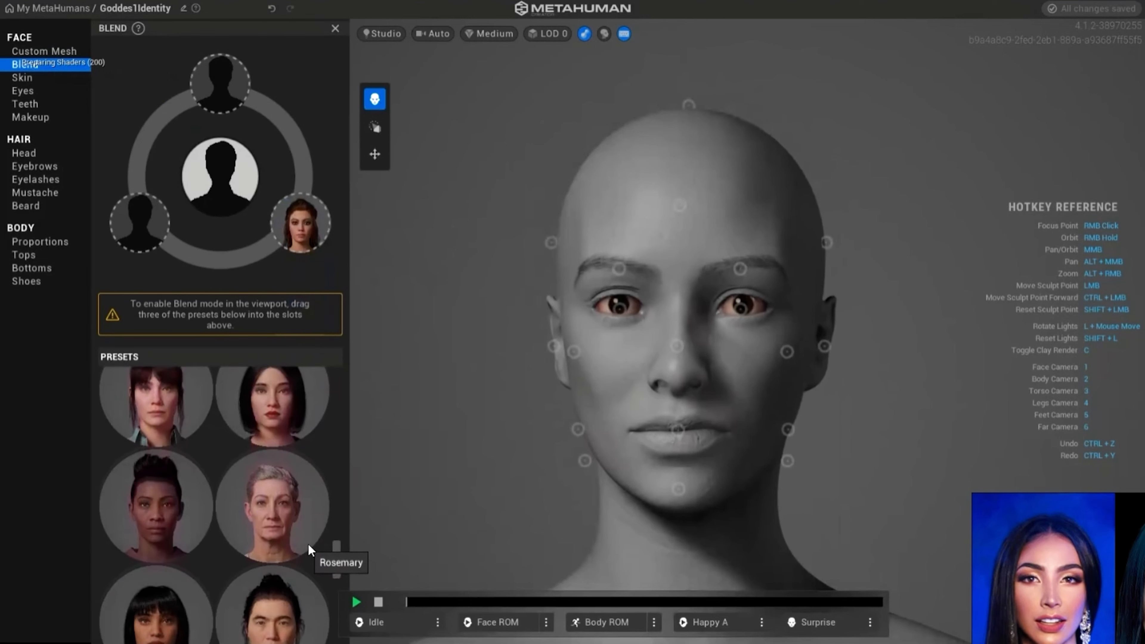
{"action": "scroll", "coordinate": [308, 548], "scroll_direction": "down", "scroll_amount": 1}
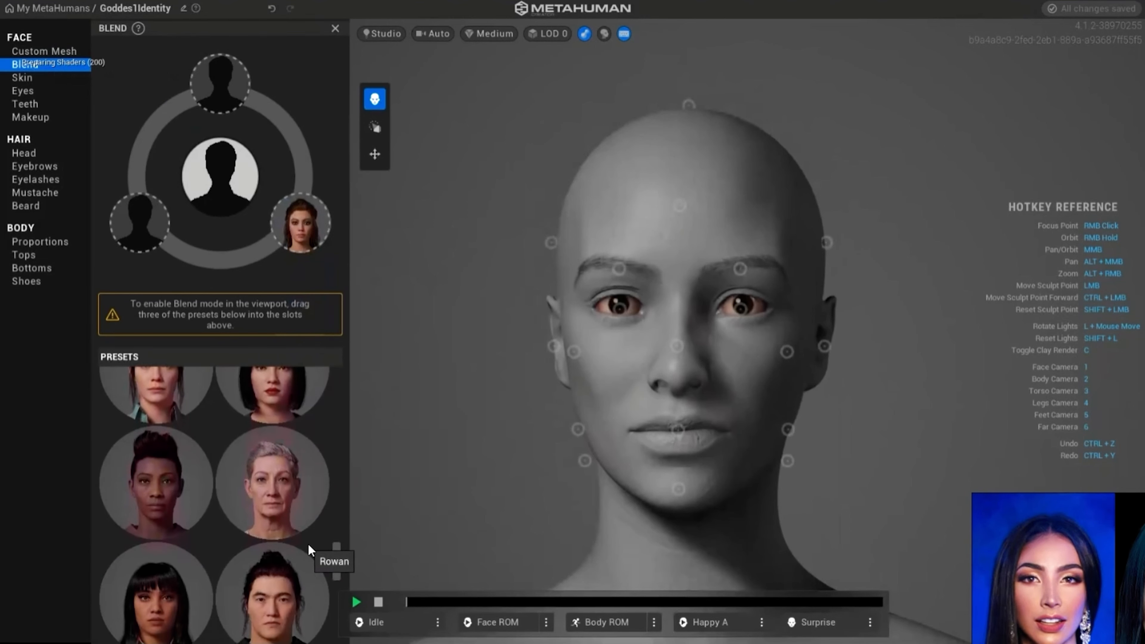
{"action": "scroll", "coordinate": [308, 544], "scroll_direction": "down", "scroll_amount": 7}
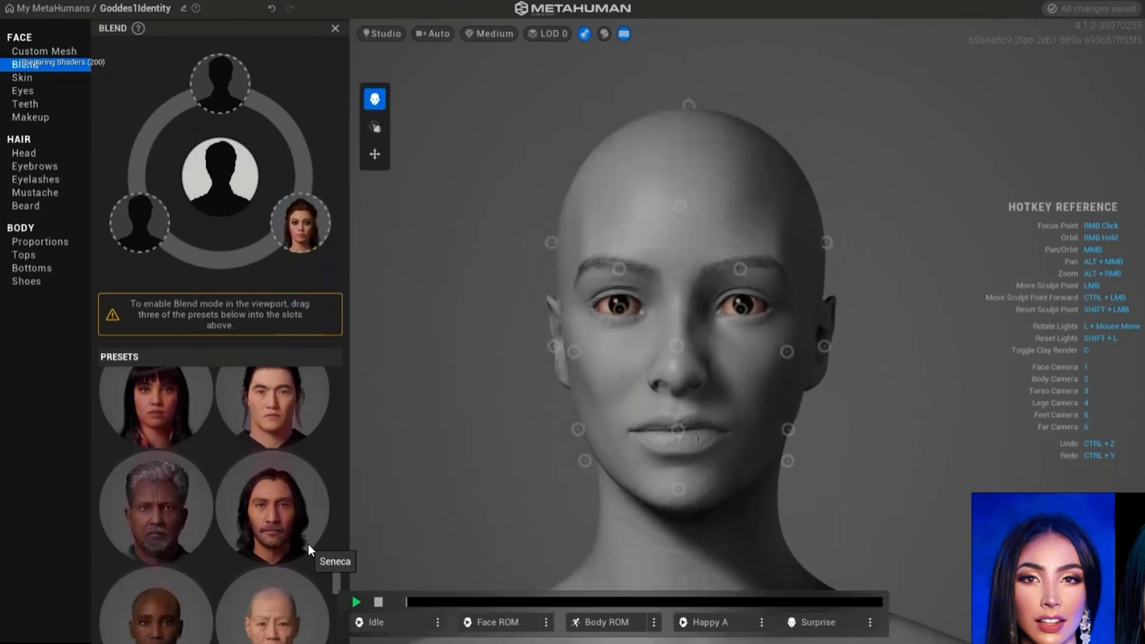
{"action": "scroll", "coordinate": [308, 544], "scroll_direction": "down", "scroll_amount": 8}
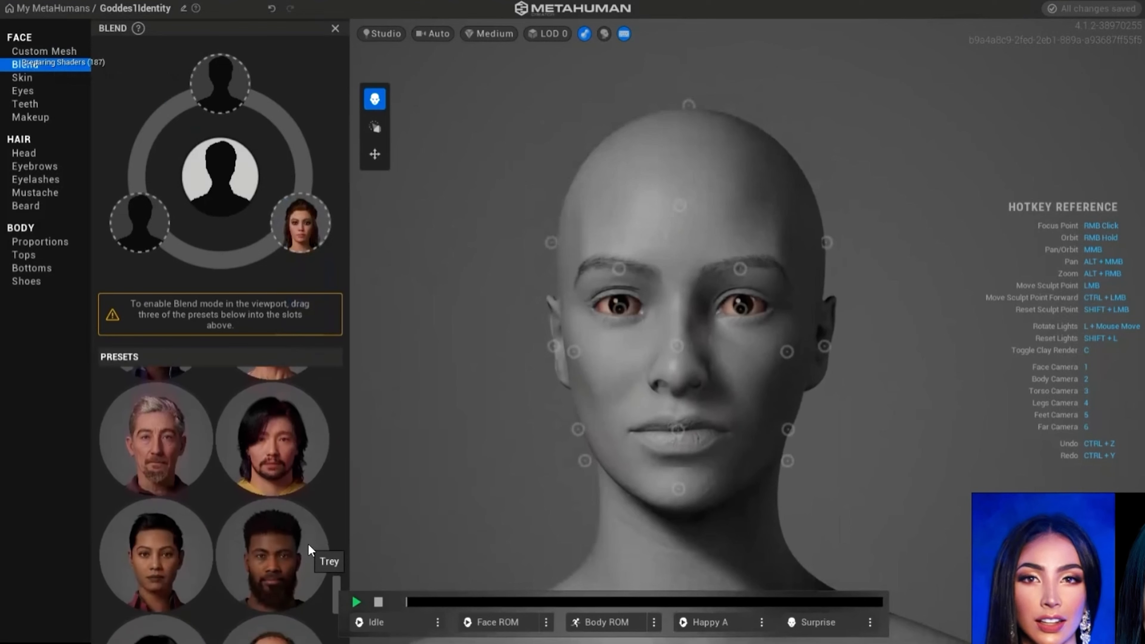
{"action": "scroll", "coordinate": [308, 543], "scroll_direction": "down", "scroll_amount": 2}
{"action": "left_click_drag", "start_coordinate": [156, 561], "coordinate": [216, 86]}
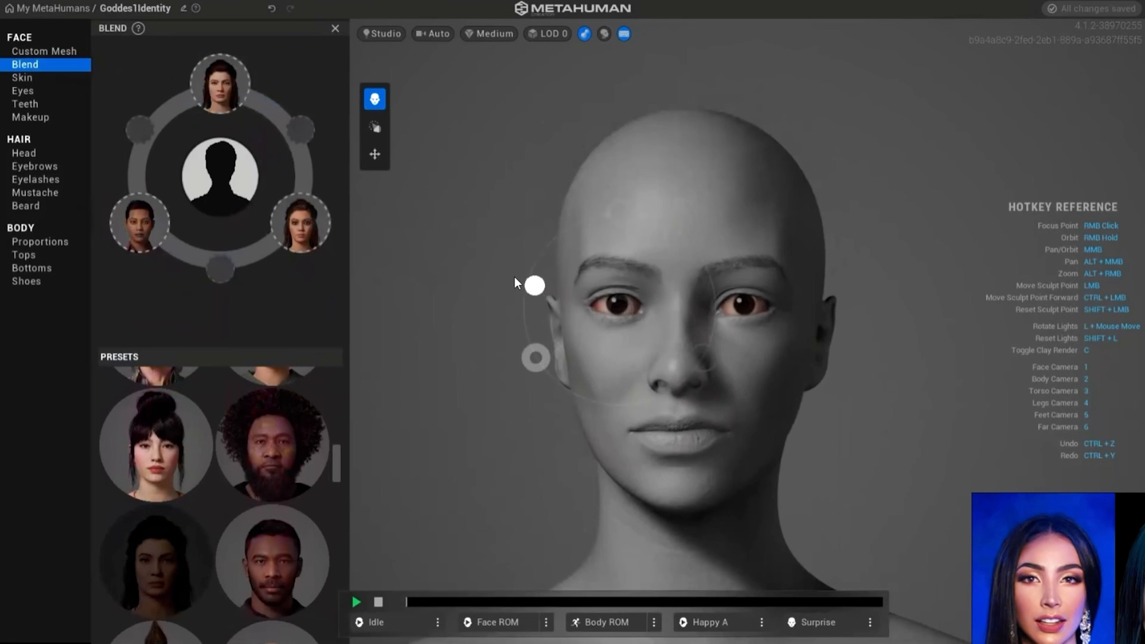
- Blend the eye region among the three presets, finishing between the top and lower-left presets
{"action": "left_click_drag", "start_coordinate": [514, 278], "coordinate": [505, 274]}
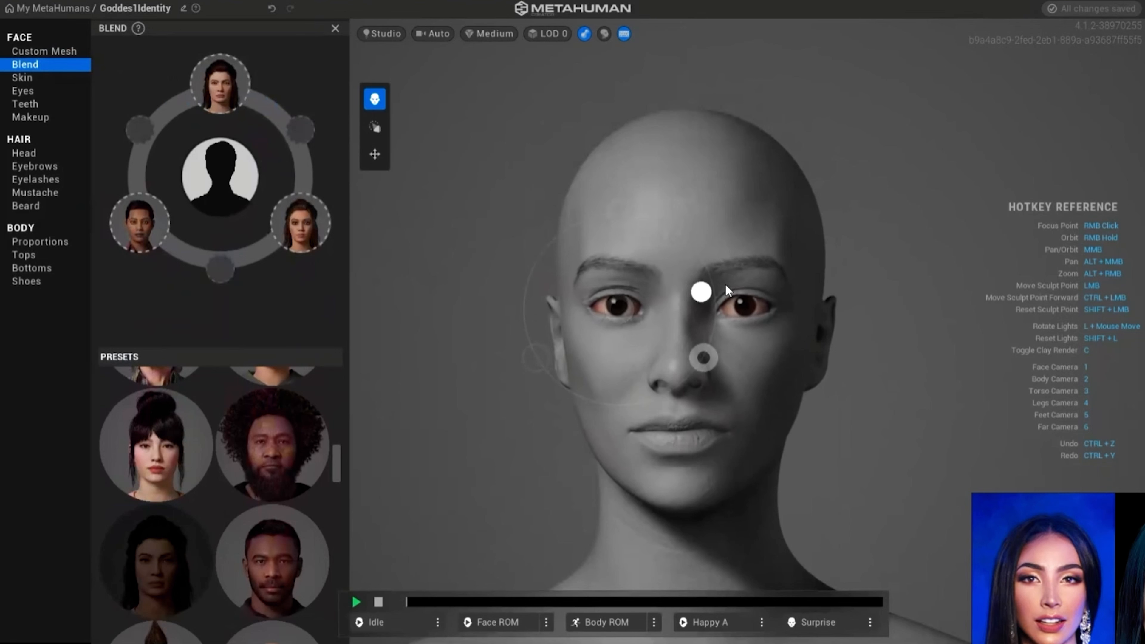
{"action": "left_click_drag", "start_coordinate": [725, 285], "coordinate": [733, 286]}
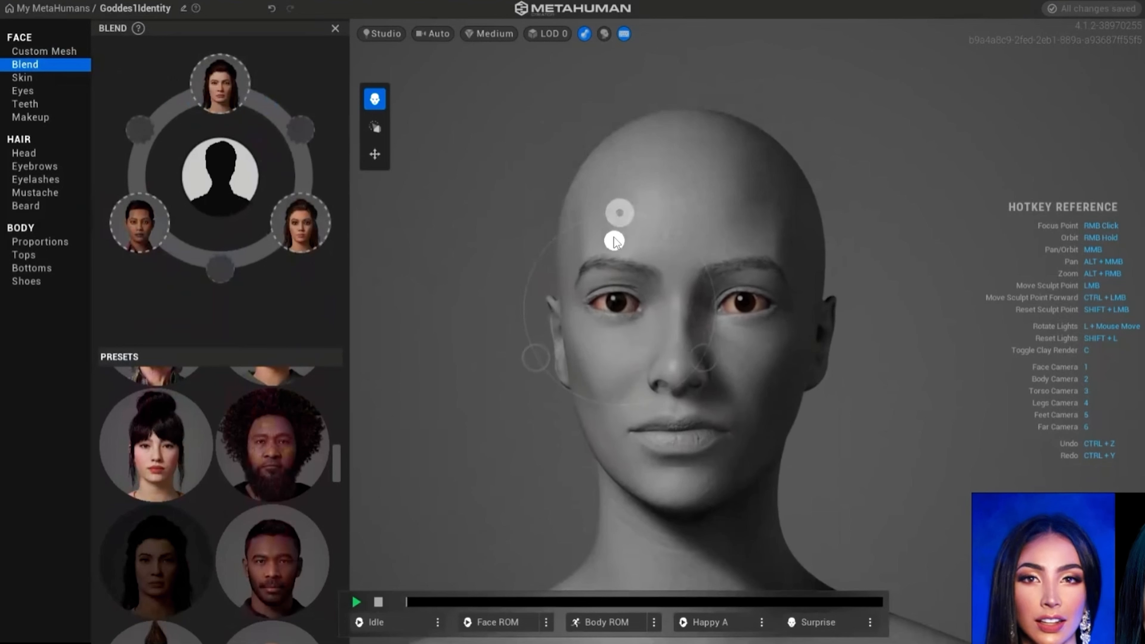
{"action": "left_click_drag", "start_coordinate": [613, 237], "coordinate": [586, 210]}
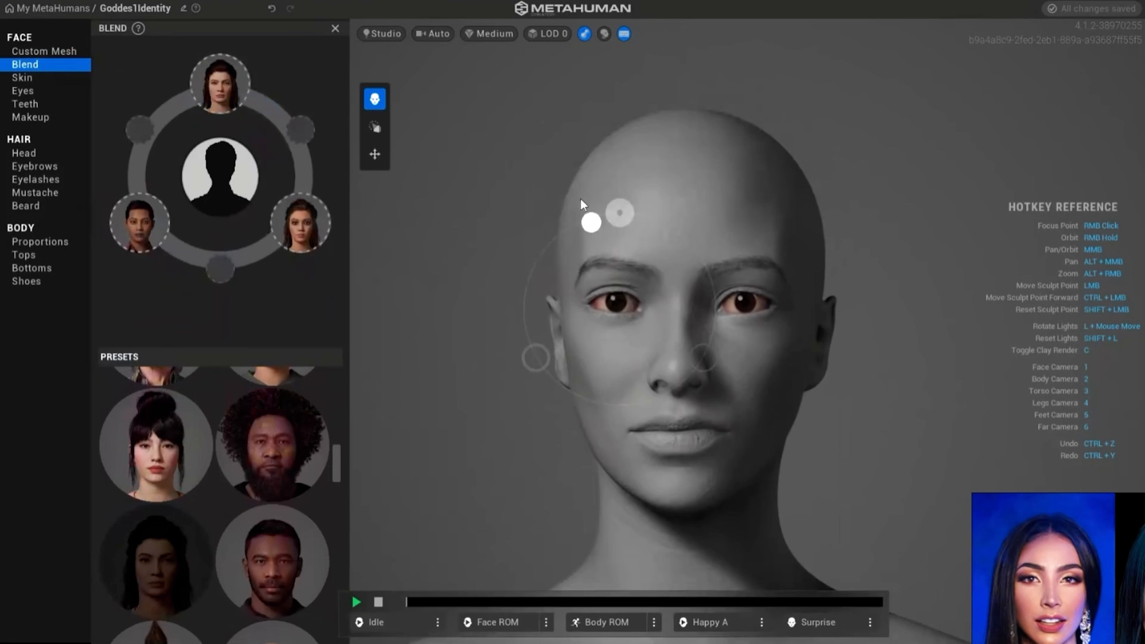
{"action": "mouse_move", "coordinate": [580, 199]}
{"action": "left_mouse_down"}
{"action": "mouse_move", "coordinate": [543, 209]}
{"action": "mouse_move", "coordinate": [491, 257]}
{"action": "mouse_move", "coordinate": [568, 197]}
{"action": "mouse_move", "coordinate": [518, 220]}
{"action": "left_mouse_up"}
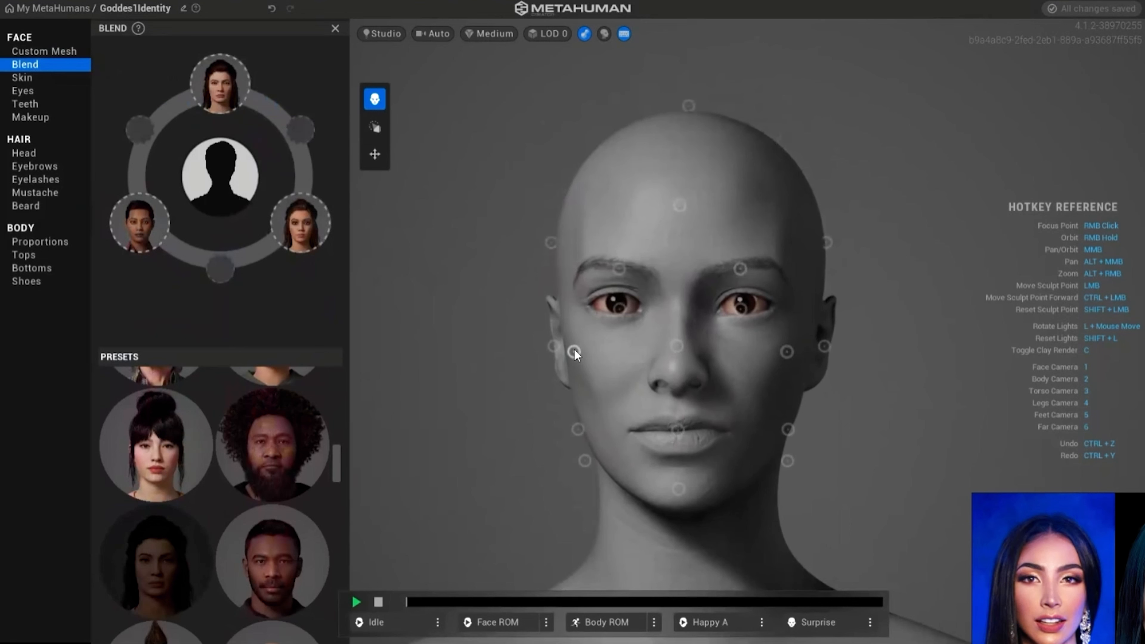
- Blend the cheek and mouth regions of the face, pulling the cheek point downward and the mouth point sideways
{"action": "mouse_move", "coordinate": [574, 353]}
{"action": "left_mouse_down"}
{"action": "mouse_move", "coordinate": [494, 273]}
{"action": "mouse_move", "coordinate": [472, 441]}
{"action": "mouse_move", "coordinate": [569, 475]}
{"action": "left_mouse_up"}
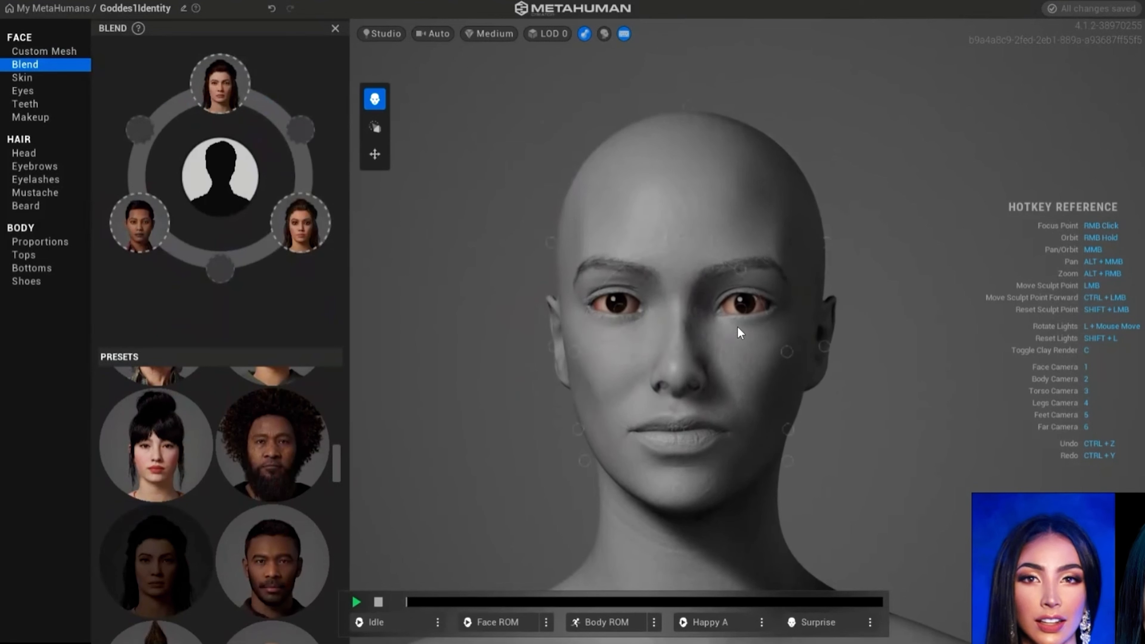
{"action": "left_click_drag", "start_coordinate": [681, 428], "coordinate": [759, 416]}
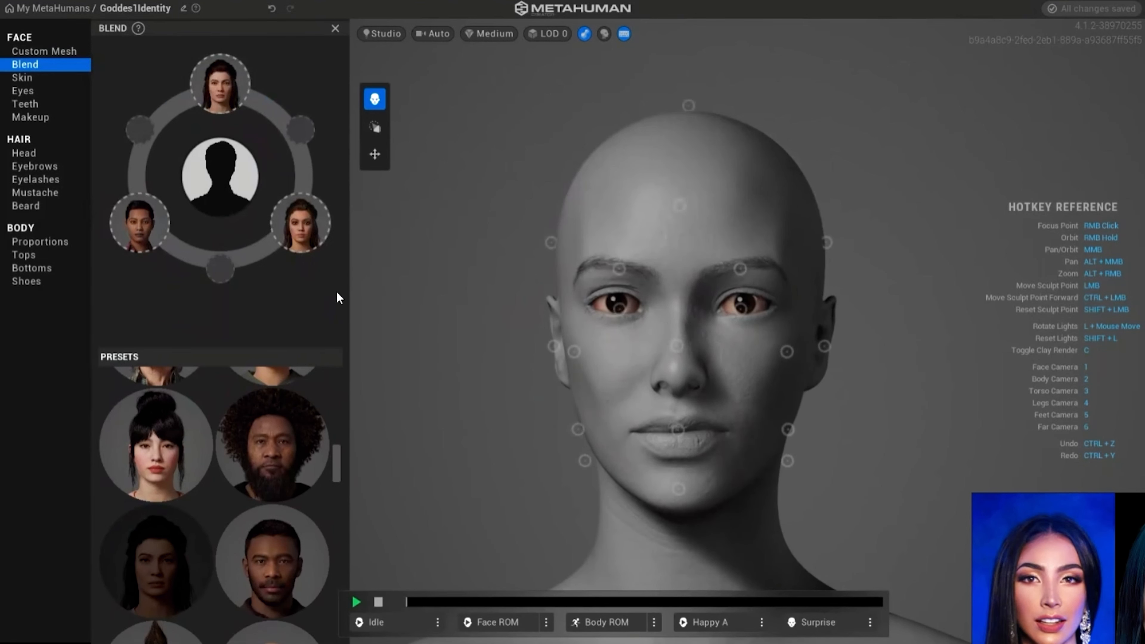
- Switch to Sculpt mode, try the Split, Indoor and Outdoor lighting environments, and settle on Red Lantern
{"action": "left_click", "coordinate": [375, 128]}
{"action": "scroll", "coordinate": [490, 301], "scroll_direction": "up", "scroll_amount": 2}
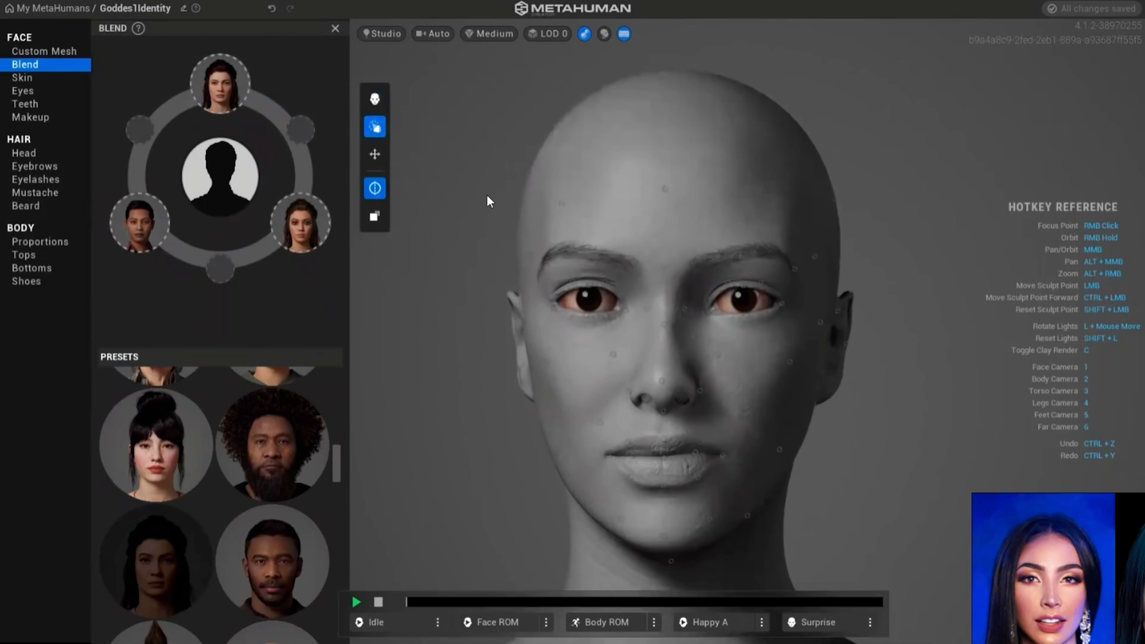
{"action": "left_click", "coordinate": [379, 32]}
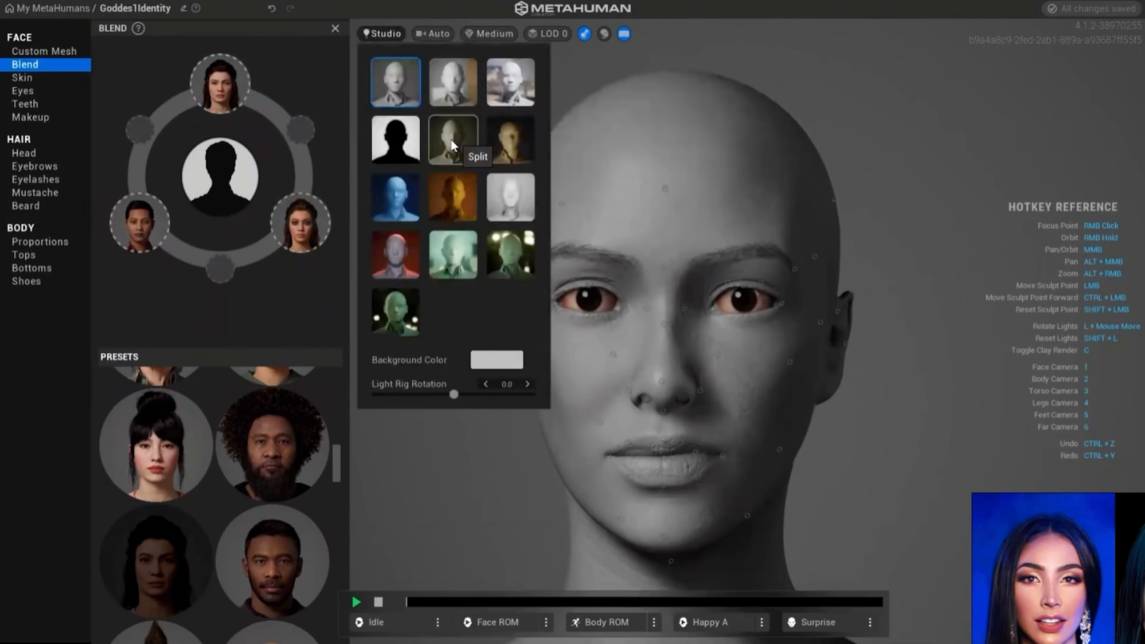
{"action": "left_click", "coordinate": [451, 142]}
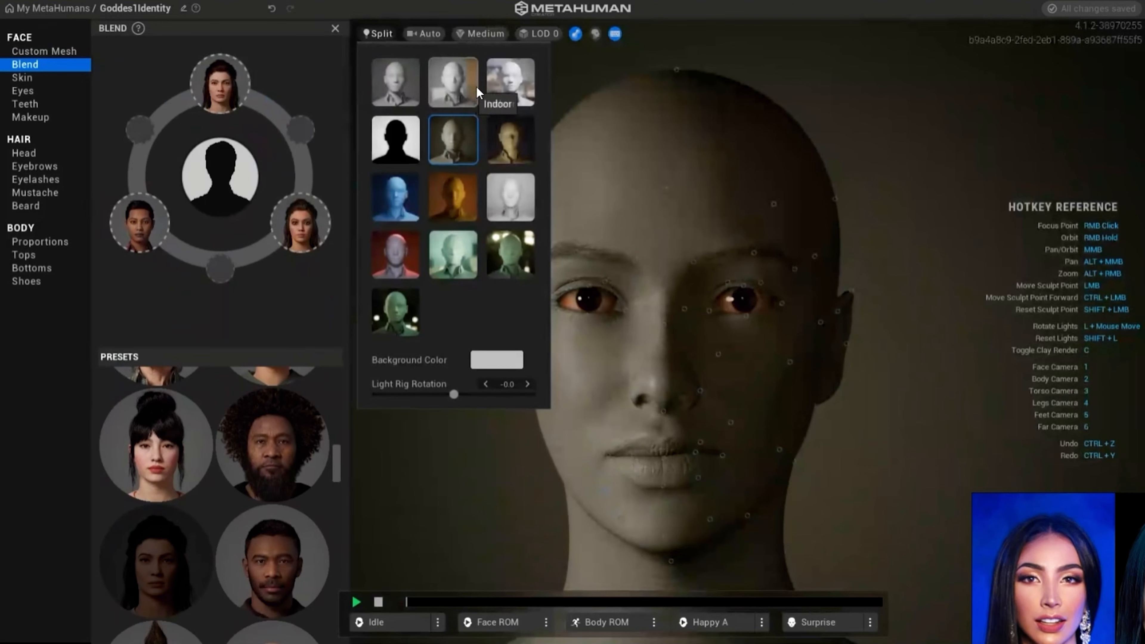
{"action": "left_click", "coordinate": [456, 99]}
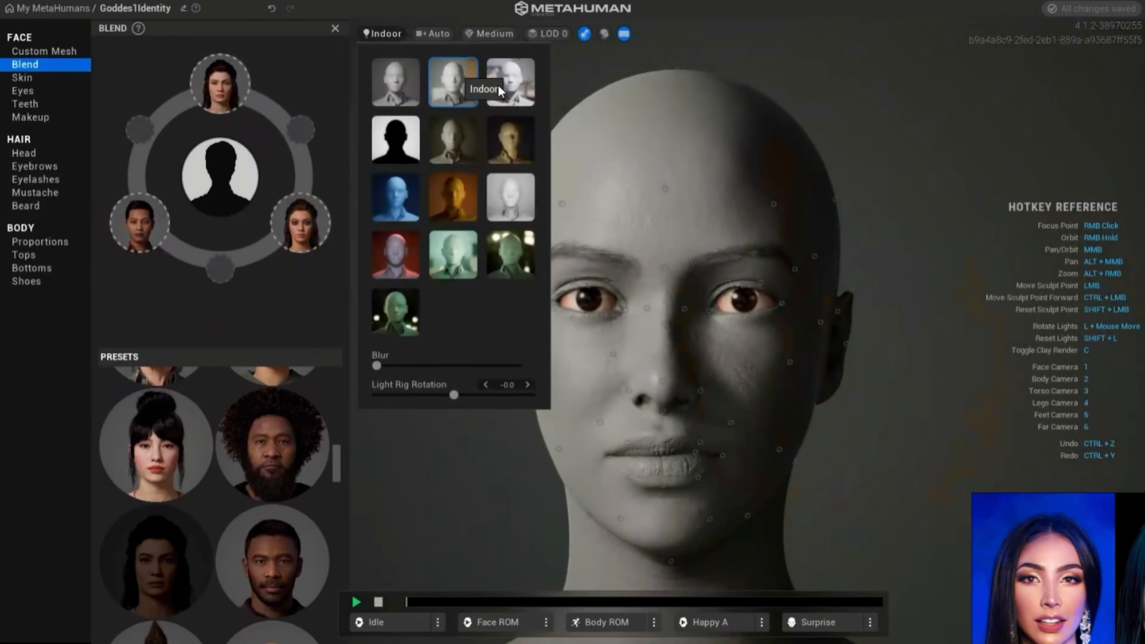
{"action": "left_click", "coordinate": [497, 84]}
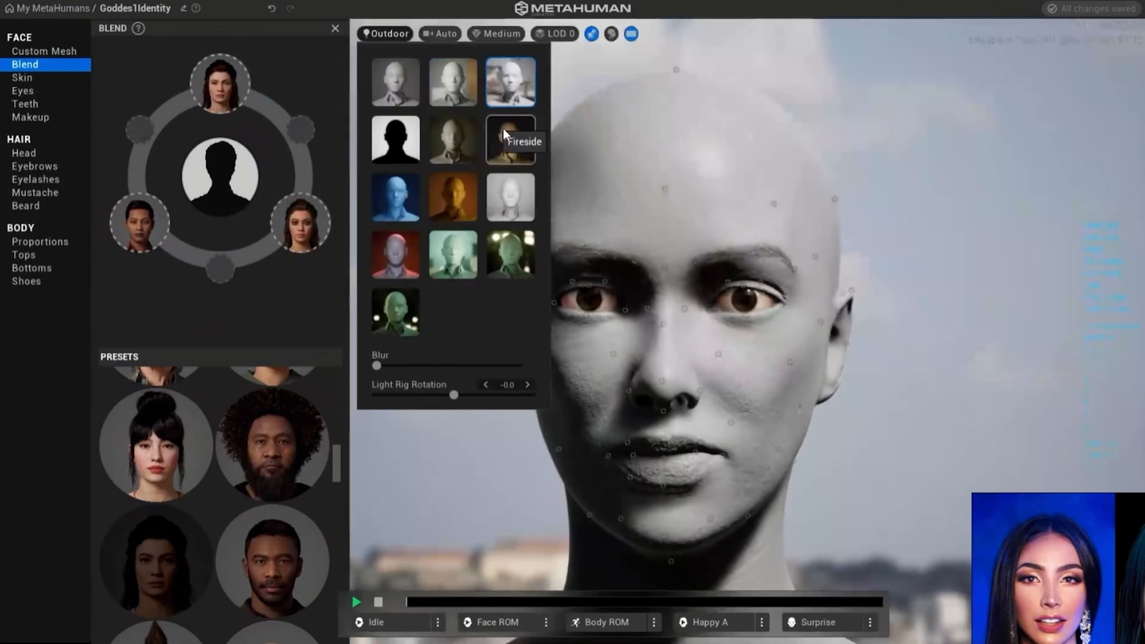
{"action": "left_click", "coordinate": [505, 135]}
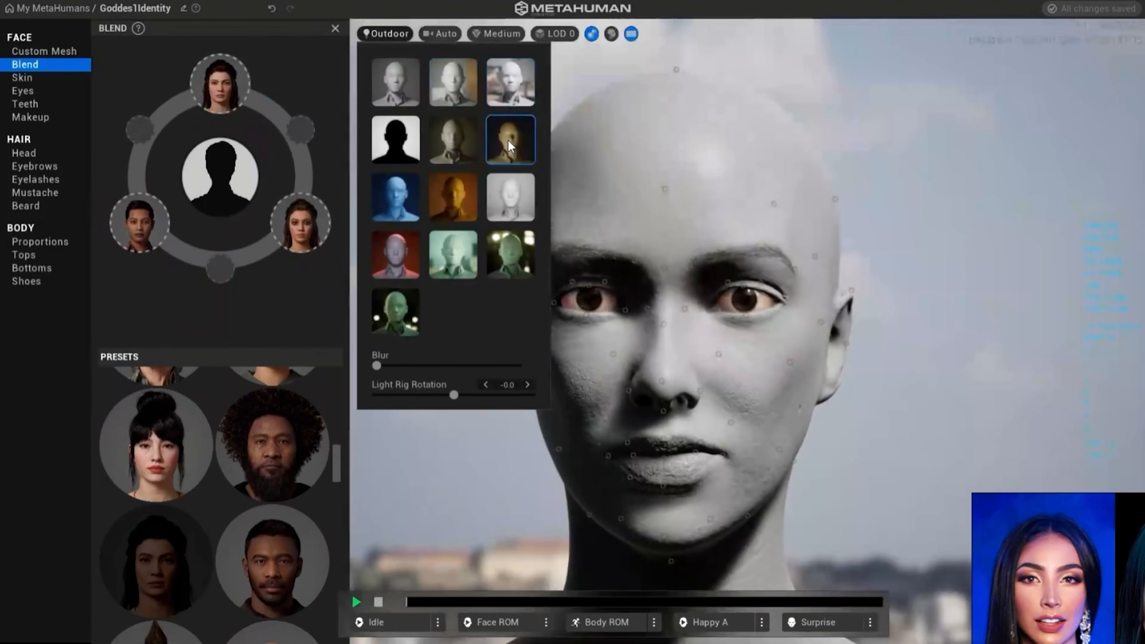
{"action": "left_click", "coordinate": [506, 203]}
{"action": "left_click", "coordinate": [395, 255]}
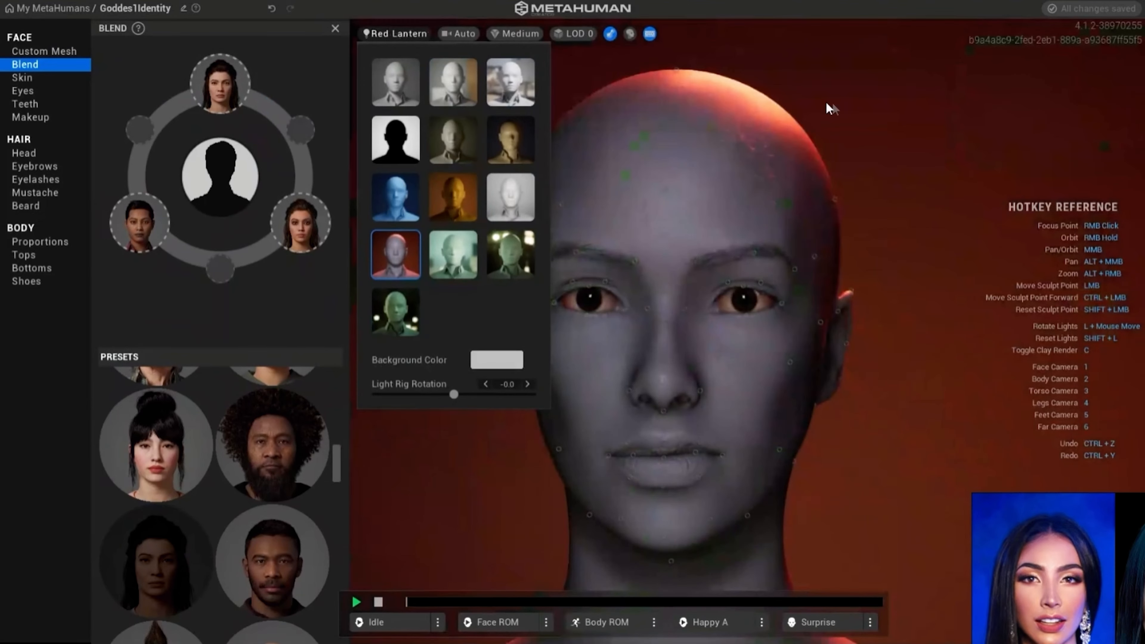
{"action": "left_click", "coordinate": [843, 125]}
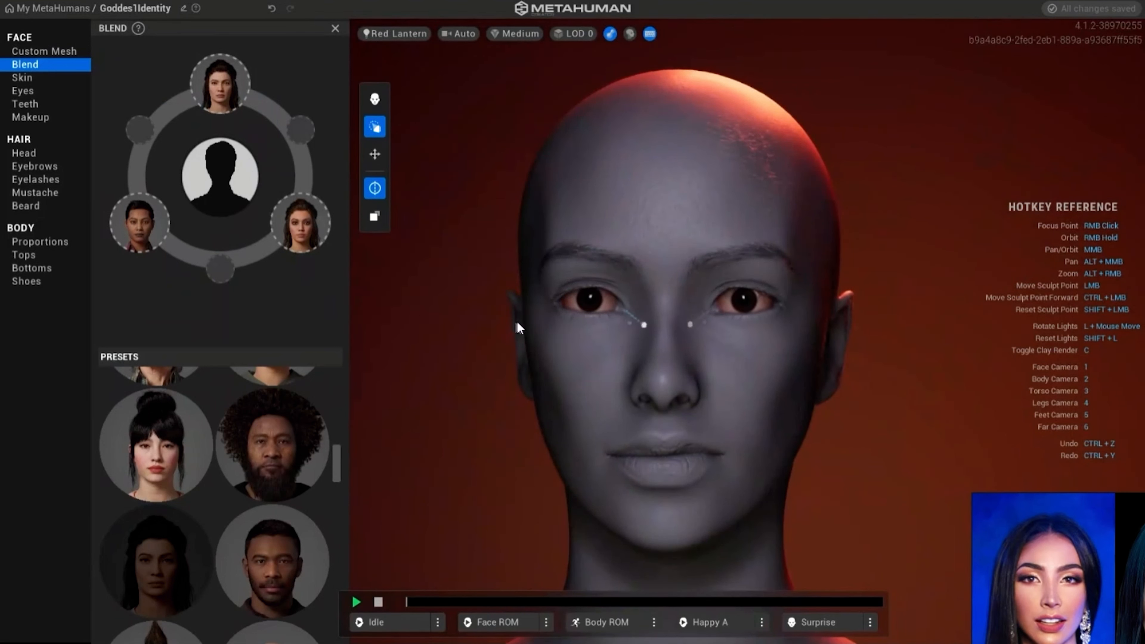
- Sculpt the cheeks and lower eyelids symmetrically, shifting the cheekbone point slightly up and outward
{"action": "left_click_drag", "start_coordinate": [580, 352], "coordinate": [593, 440]}
{"action": "left_click_drag", "start_coordinate": [606, 313], "coordinate": [604, 302]}
{"action": "right_click_drag", "start_coordinate": [518, 404], "coordinate": [607, 372]}
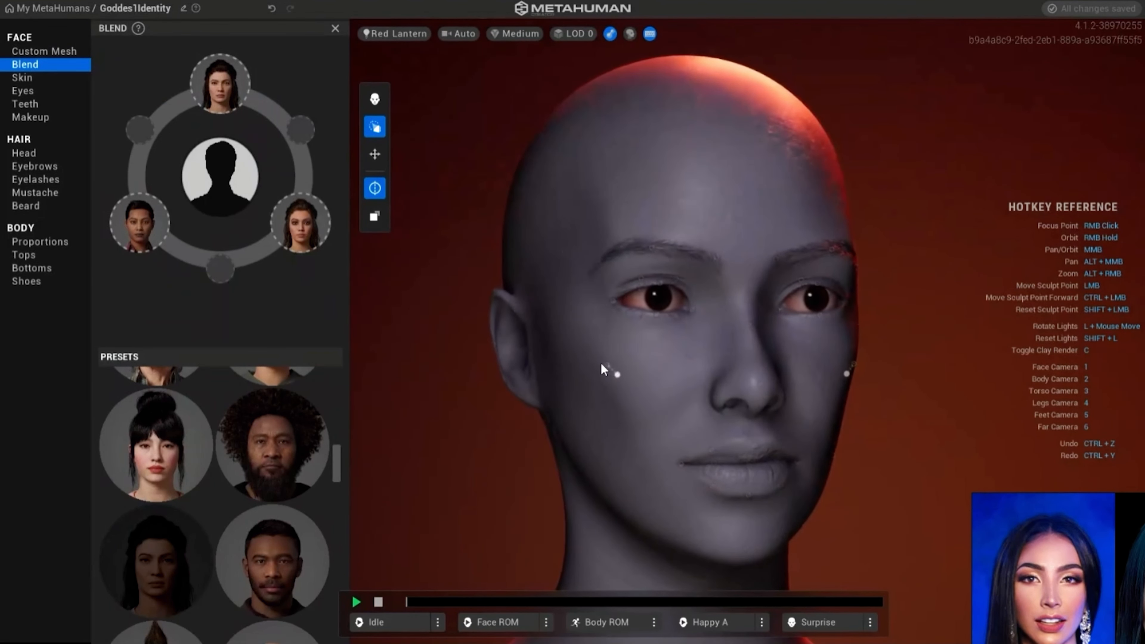
{"action": "mouse_move", "coordinate": [600, 363]}
{"action": "left_mouse_down"}
{"action": "mouse_move", "coordinate": [572, 355]}
{"action": "mouse_move", "coordinate": [588, 357]}
{"action": "left_mouse_up"}
- Sculpt the nose and mouth symmetrically by pulling the nostril and mouth-corner points outward
{"action": "right_click_drag", "start_coordinate": [692, 453], "coordinate": [406, 436]}
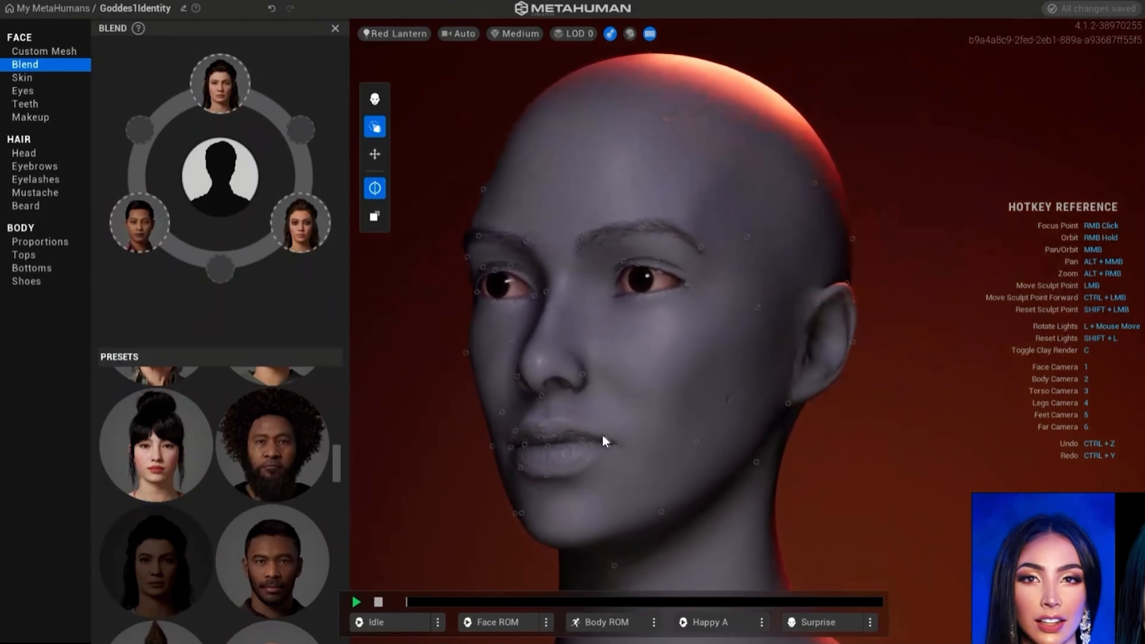
{"action": "mouse_move", "coordinate": [602, 434]}
{"action": "right_mouse_down"}
{"action": "mouse_move", "coordinate": [652, 443]}
{"action": "mouse_move", "coordinate": [679, 424]}
{"action": "mouse_move", "coordinate": [724, 423]}
{"action": "right_mouse_up"}
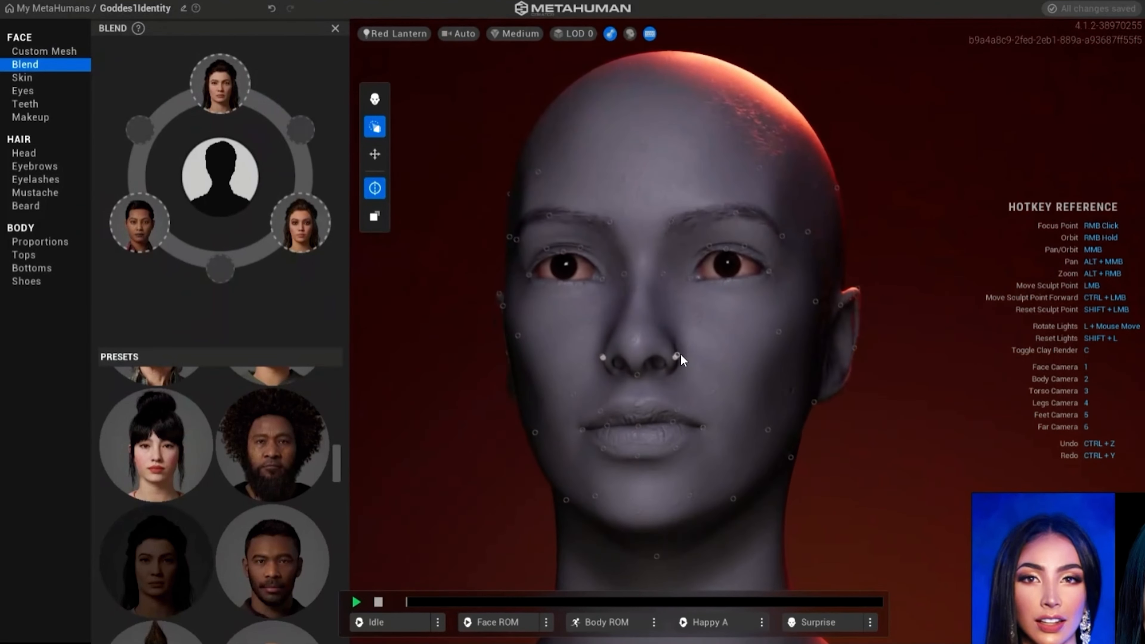
{"action": "left_click_drag", "start_coordinate": [680, 355], "coordinate": [702, 358]}
{"action": "mouse_move", "coordinate": [705, 427]}
{"action": "left_mouse_down"}
{"action": "mouse_move", "coordinate": [757, 427]}
{"action": "mouse_move", "coordinate": [738, 364]}
{"action": "mouse_move", "coordinate": [738, 456]}
{"action": "mouse_move", "coordinate": [742, 418]}
{"action": "left_mouse_up"}
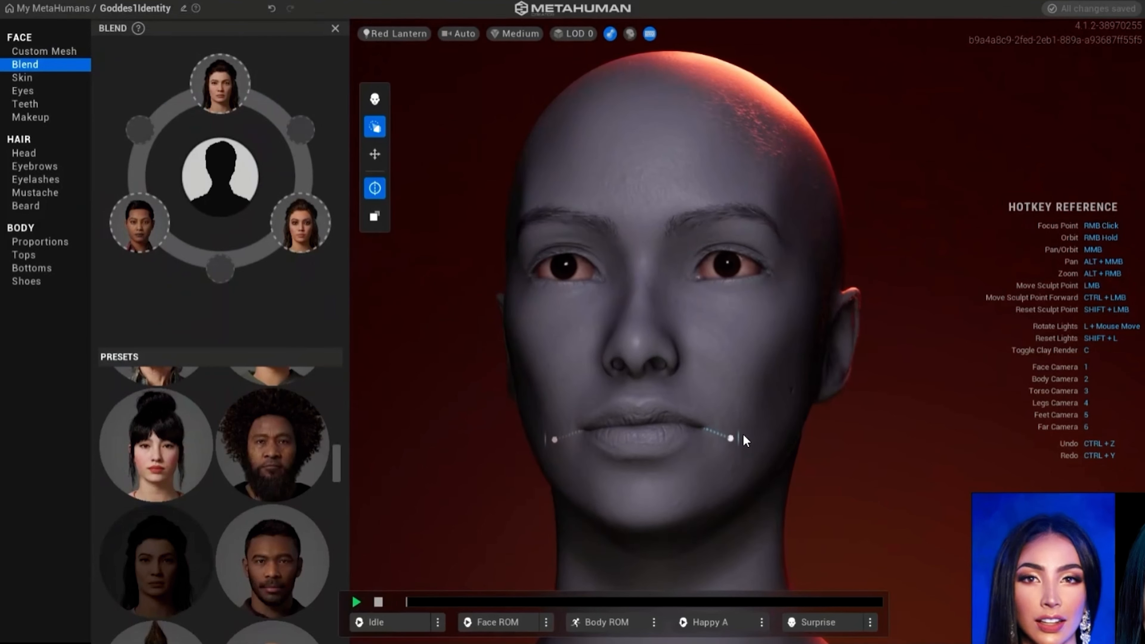
{"action": "right_click_drag", "start_coordinate": [854, 460], "coordinate": [899, 486]}
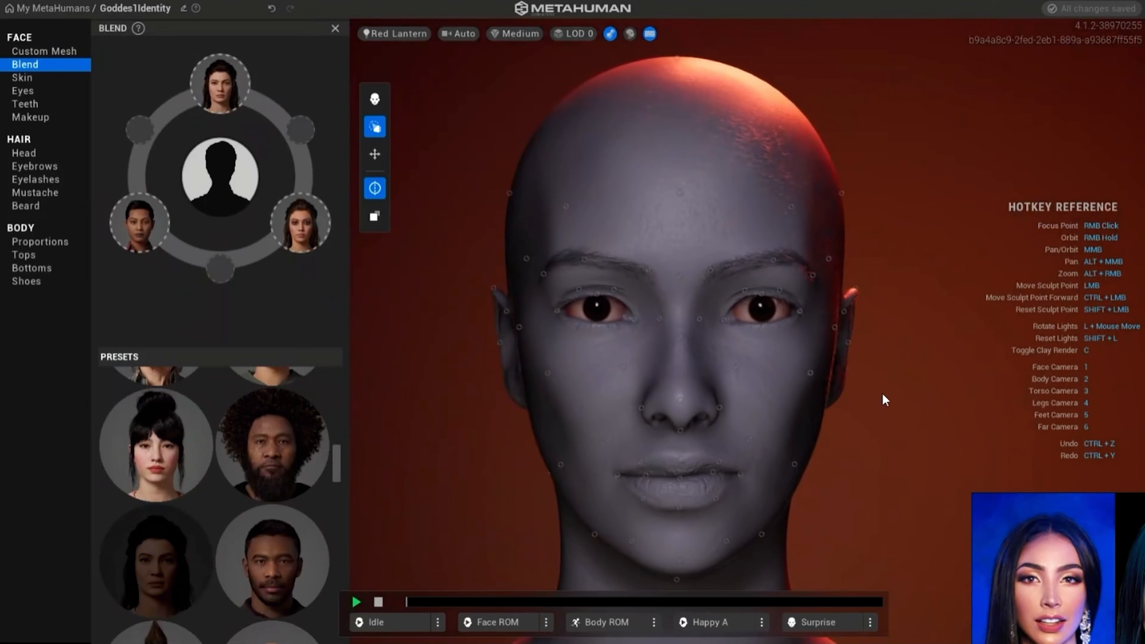
- Sculpt the eye area symmetrically, adjusting the inner lid points toward the nose and the upper and lower eyelid points
{"action": "mouse_move", "coordinate": [744, 291]}
{"action": "left_mouse_down"}
{"action": "mouse_move", "coordinate": [721, 307]}
{"action": "mouse_move", "coordinate": [738, 347]}
{"action": "left_mouse_up"}
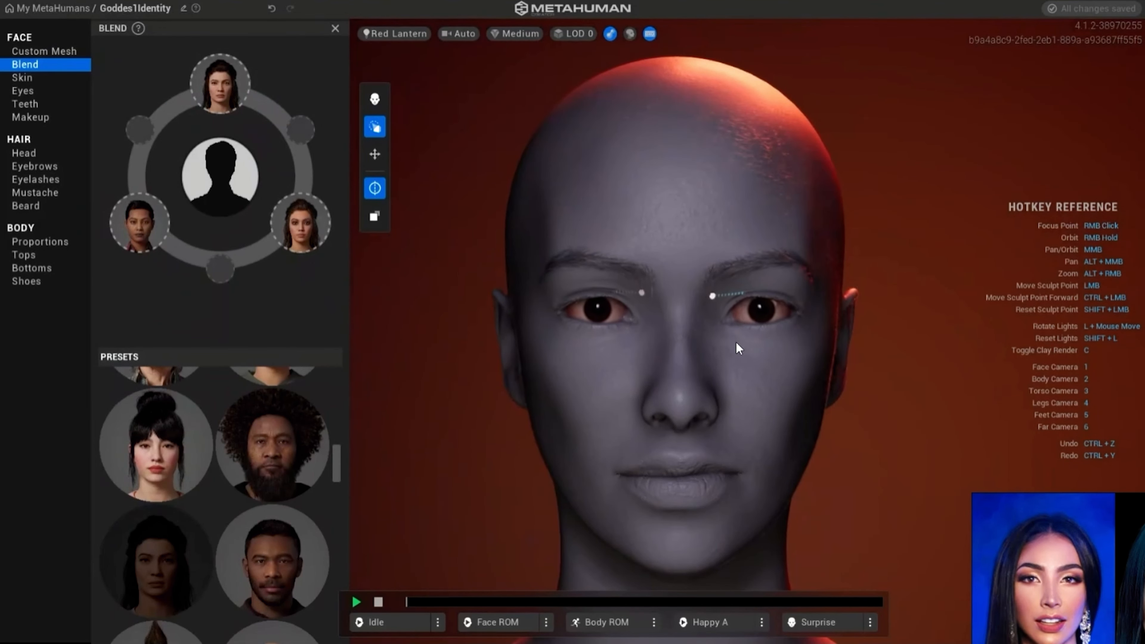
{"action": "left_click_drag", "start_coordinate": [717, 294], "coordinate": [678, 276]}
{"action": "scroll", "coordinate": [771, 326], "scroll_direction": "up", "scroll_amount": 5}
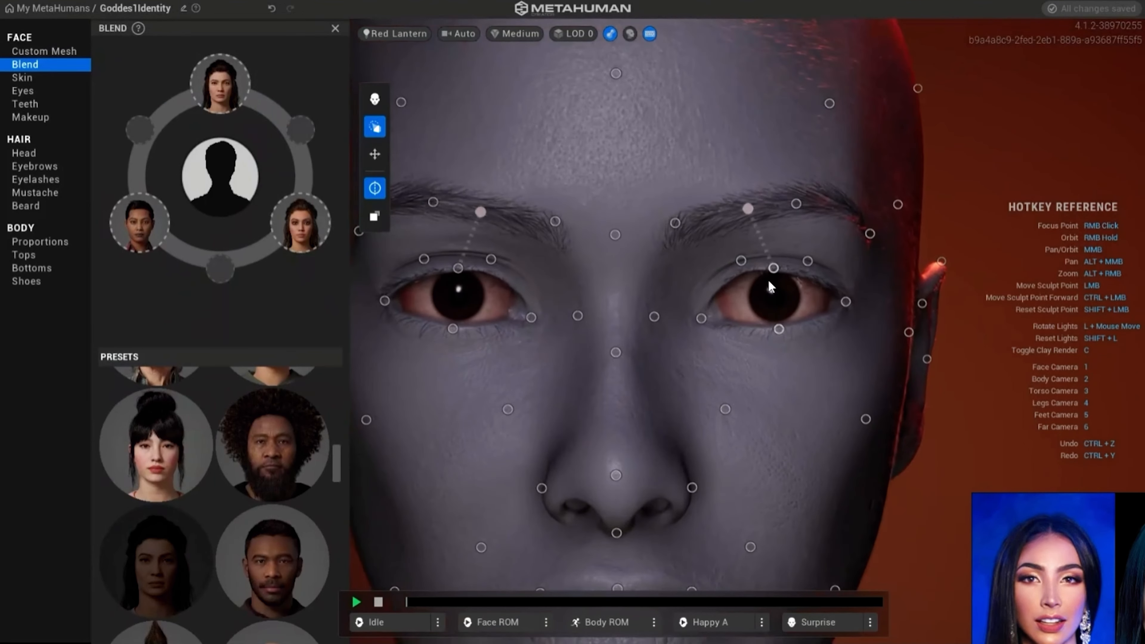
{"action": "mouse_move", "coordinate": [663, 297]}
{"action": "left_mouse_down"}
{"action": "mouse_move", "coordinate": [666, 259]}
{"action": "mouse_move", "coordinate": [662, 314]}
{"action": "mouse_move", "coordinate": [669, 286]}
{"action": "mouse_move", "coordinate": [756, 317]}
{"action": "mouse_move", "coordinate": [595, 342]}
{"action": "mouse_move", "coordinate": [604, 307]}
{"action": "mouse_move", "coordinate": [594, 232]}
{"action": "mouse_move", "coordinate": [606, 265]}
{"action": "left_mouse_up"}
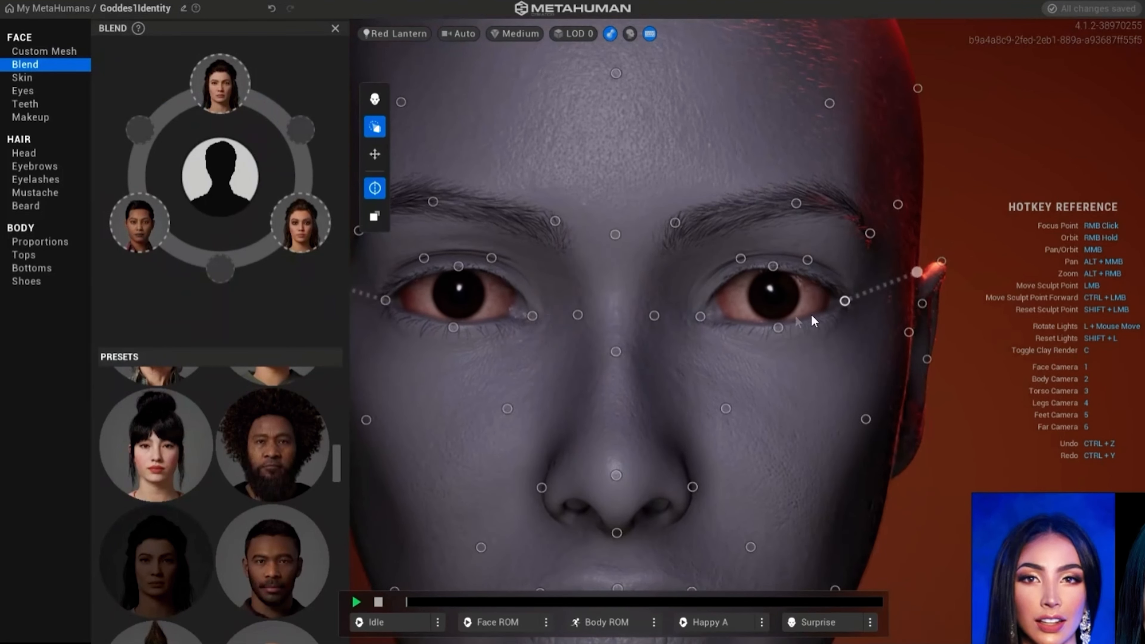
{"action": "mouse_move", "coordinate": [779, 328]}
{"action": "left_mouse_down"}
{"action": "mouse_move", "coordinate": [807, 258]}
{"action": "mouse_move", "coordinate": [876, 288]}
{"action": "mouse_move", "coordinate": [867, 311]}
{"action": "left_mouse_up"}
{"action": "mouse_move", "coordinate": [775, 266]}
{"action": "left_mouse_down"}
{"action": "mouse_move", "coordinate": [773, 356]}
{"action": "mouse_move", "coordinate": [780, 246]}
{"action": "mouse_move", "coordinate": [812, 233]}
{"action": "mouse_move", "coordinate": [902, 238]}
{"action": "mouse_move", "coordinate": [749, 248]}
{"action": "left_mouse_up"}
- Switch to Move mode and nudge the outer end of the eyebrow curve slightly inward and down
{"action": "left_click", "coordinate": [375, 154]}
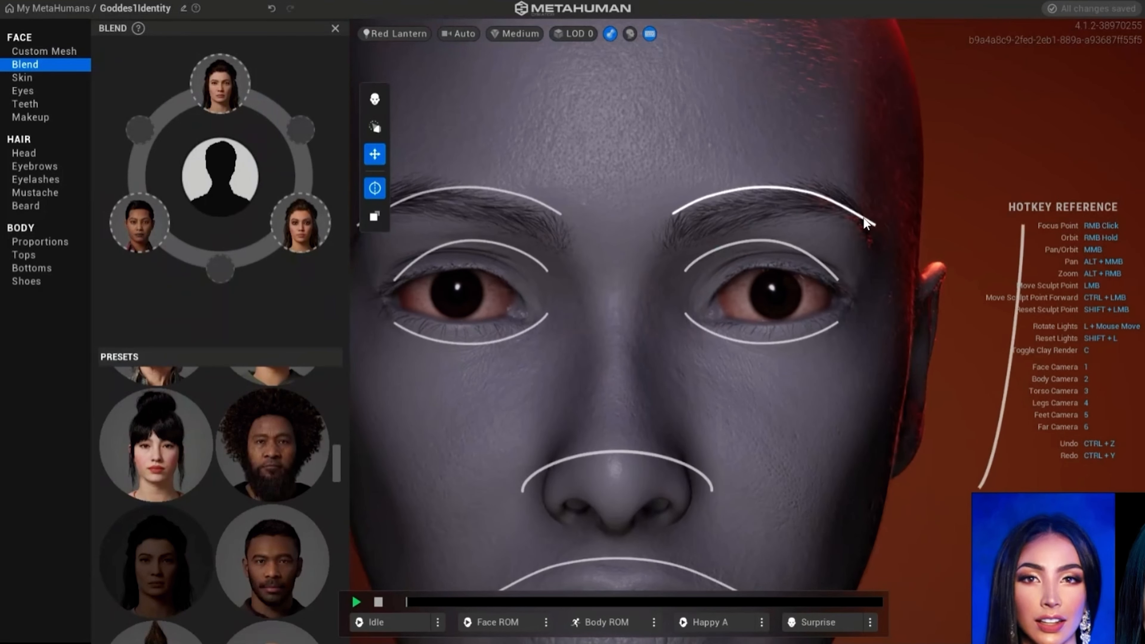
{"action": "mouse_move", "coordinate": [866, 220]}
{"action": "left_mouse_down"}
{"action": "mouse_move", "coordinate": [845, 180]}
{"action": "mouse_move", "coordinate": [849, 135]}
{"action": "mouse_move", "coordinate": [856, 236]}
{"action": "mouse_move", "coordinate": [853, 226]}
{"action": "left_mouse_up"}
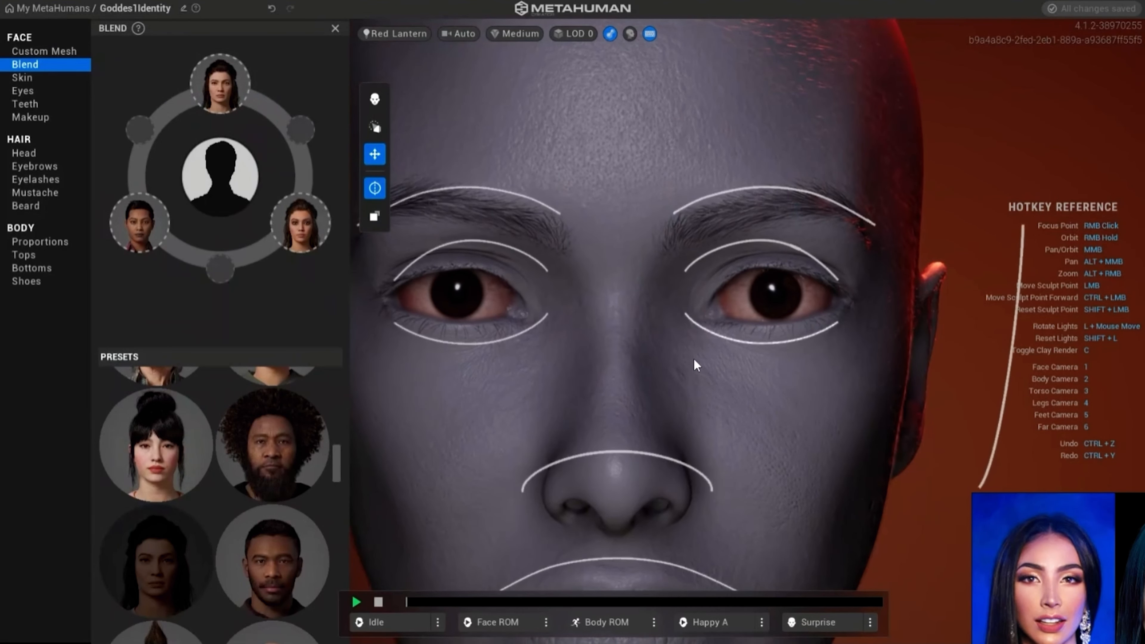
{"action": "scroll", "coordinate": [693, 350], "scroll_direction": "down", "scroll_amount": 5}
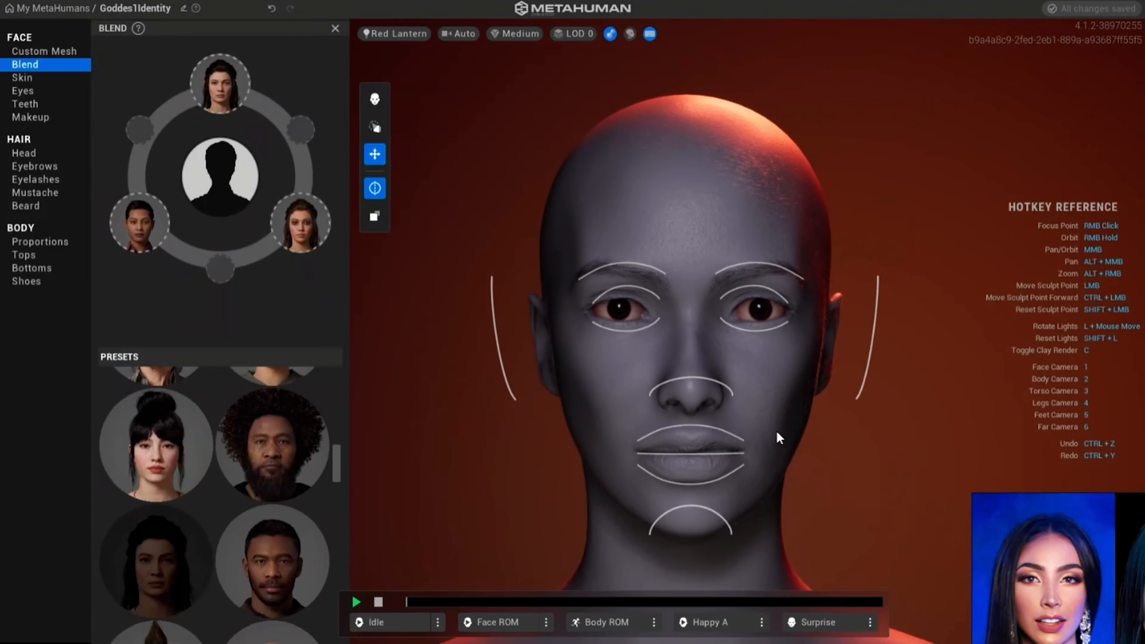
{"action": "scroll", "coordinate": [770, 433], "scroll_direction": "up", "scroll_amount": 2}
{"action": "scroll", "coordinate": [730, 415], "scroll_direction": "down", "scroll_amount": 1}
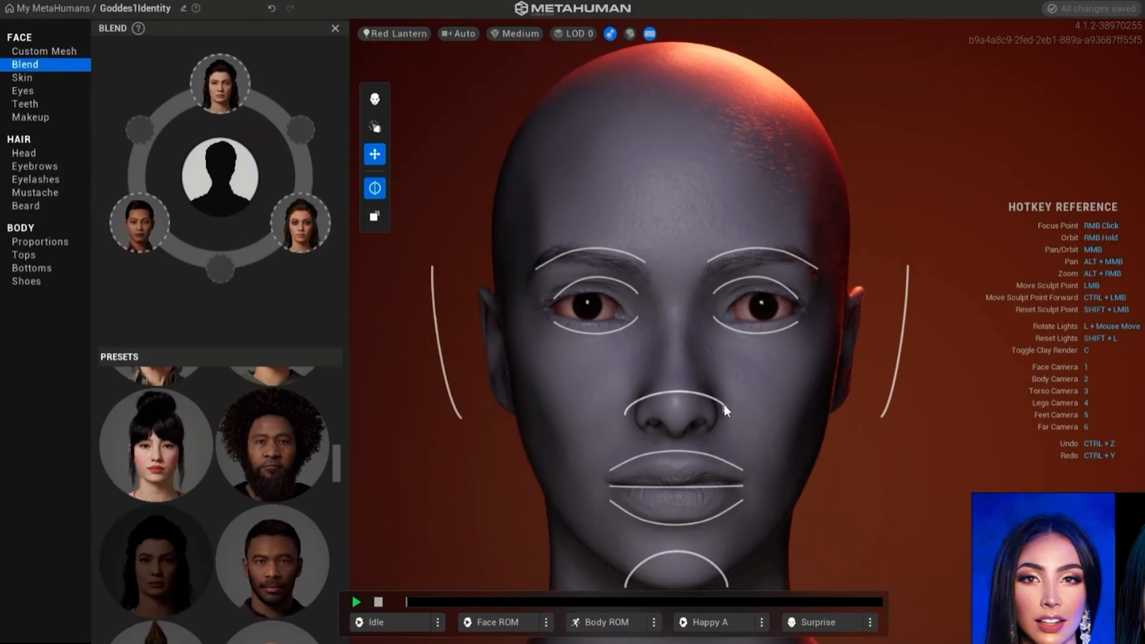
- Play the Idle animation, examine the sculpted face from several angles, and stop playback
{"action": "right_click_drag", "start_coordinate": [599, 348], "coordinate": [519, 345]}
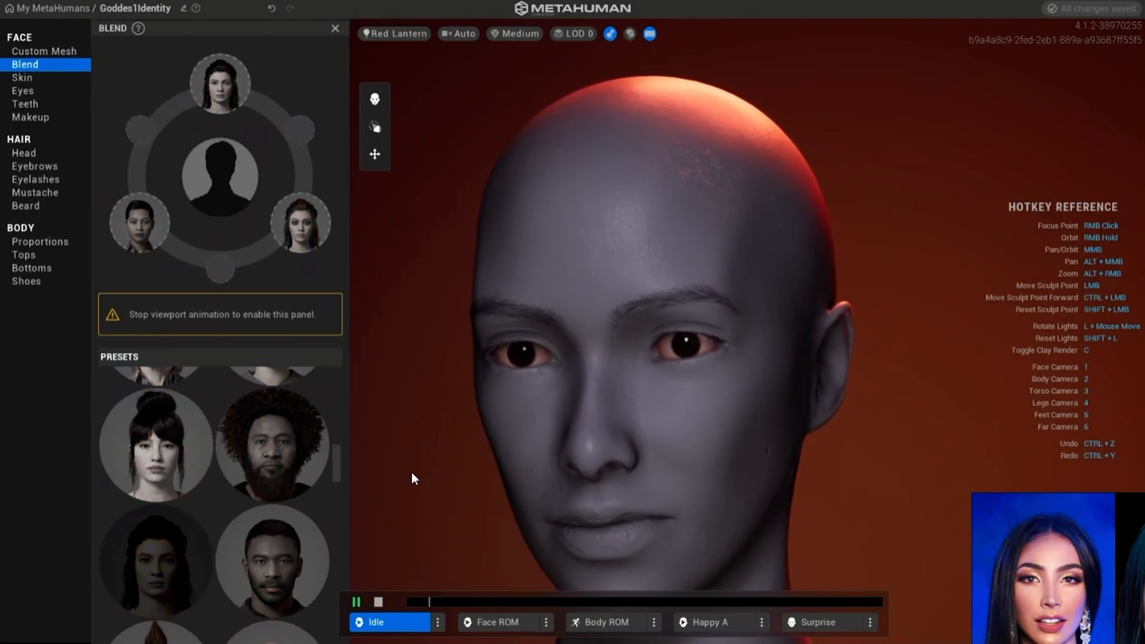
{"action": "right_click_drag", "start_coordinate": [418, 464], "coordinate": [665, 465]}
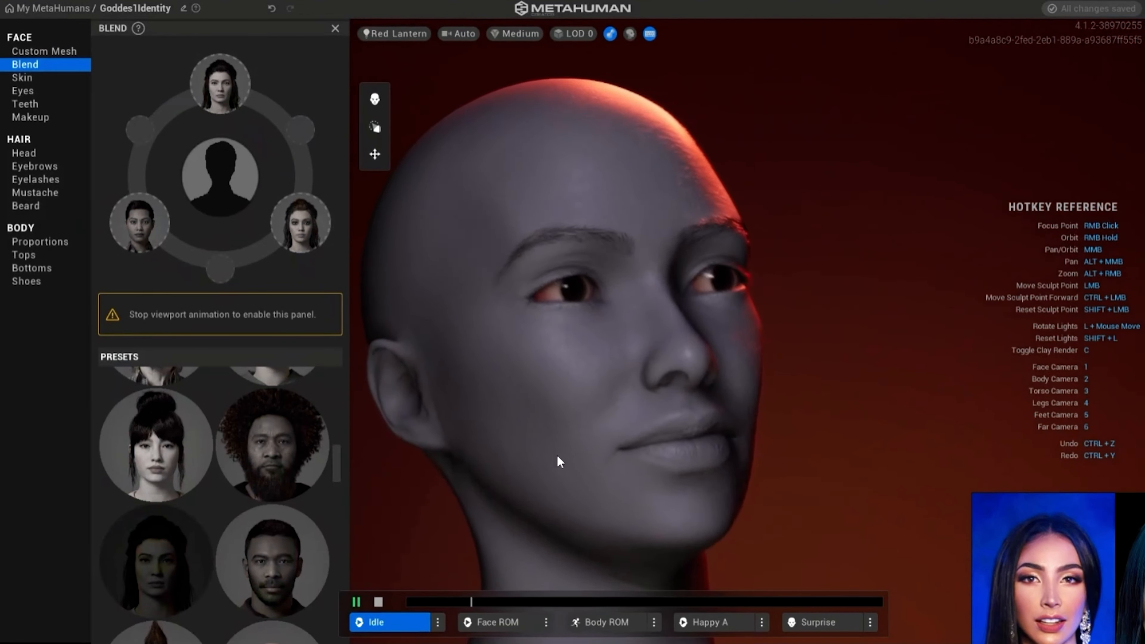
{"action": "right_click_drag", "start_coordinate": [559, 457], "coordinate": [471, 484]}
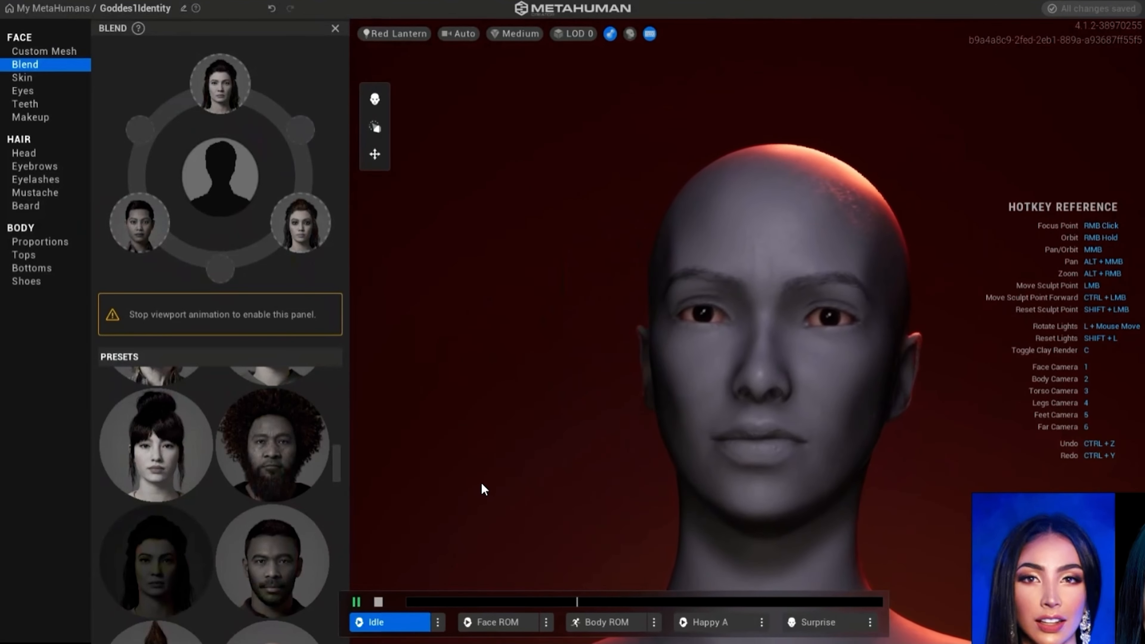
{"action": "right_click_drag", "start_coordinate": [504, 434], "coordinate": [546, 450]}
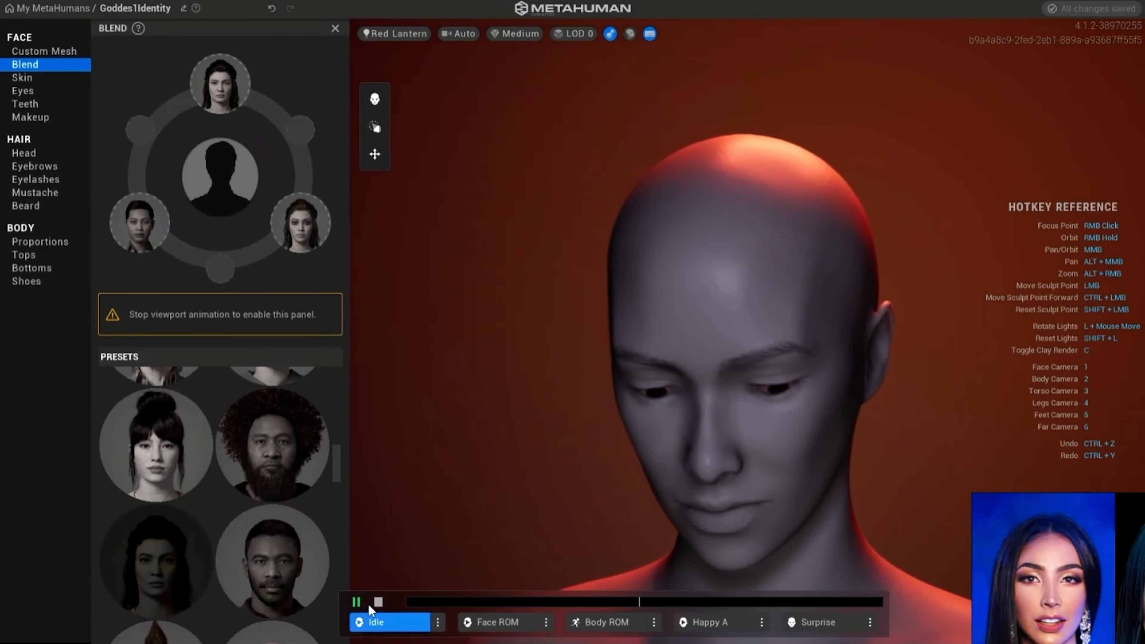
{"action": "left_click", "coordinate": [377, 602]}
- Open the face's skin settings, turn off the clay material, and set the skin color to U 0.34 and V 0.68
{"action": "left_click", "coordinate": [25, 79]}
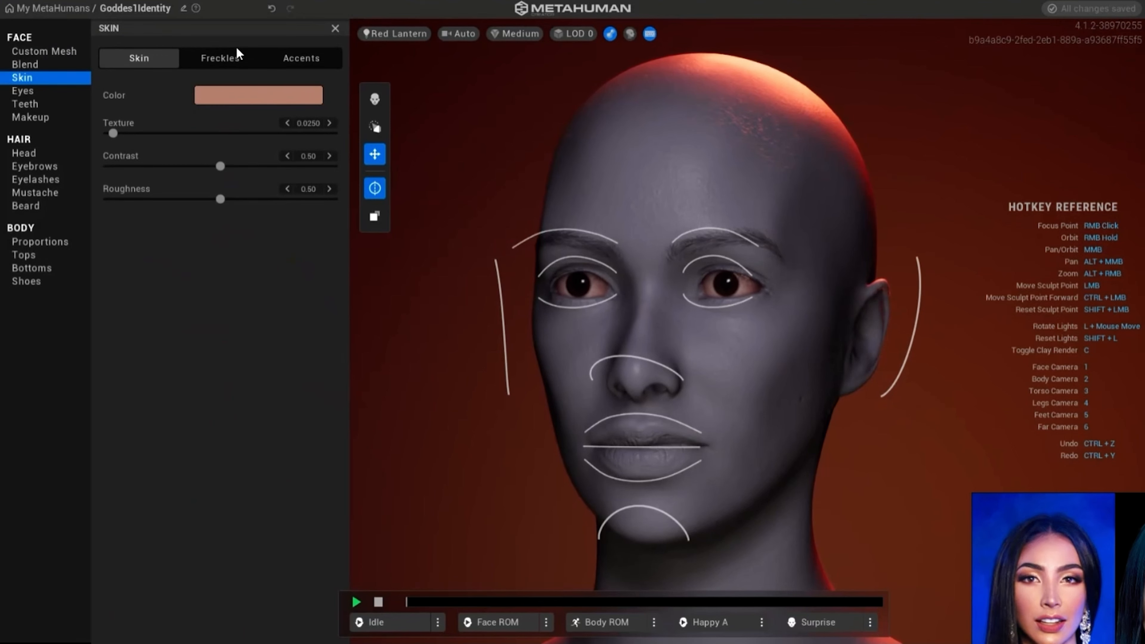
{"action": "left_click", "coordinate": [609, 35]}
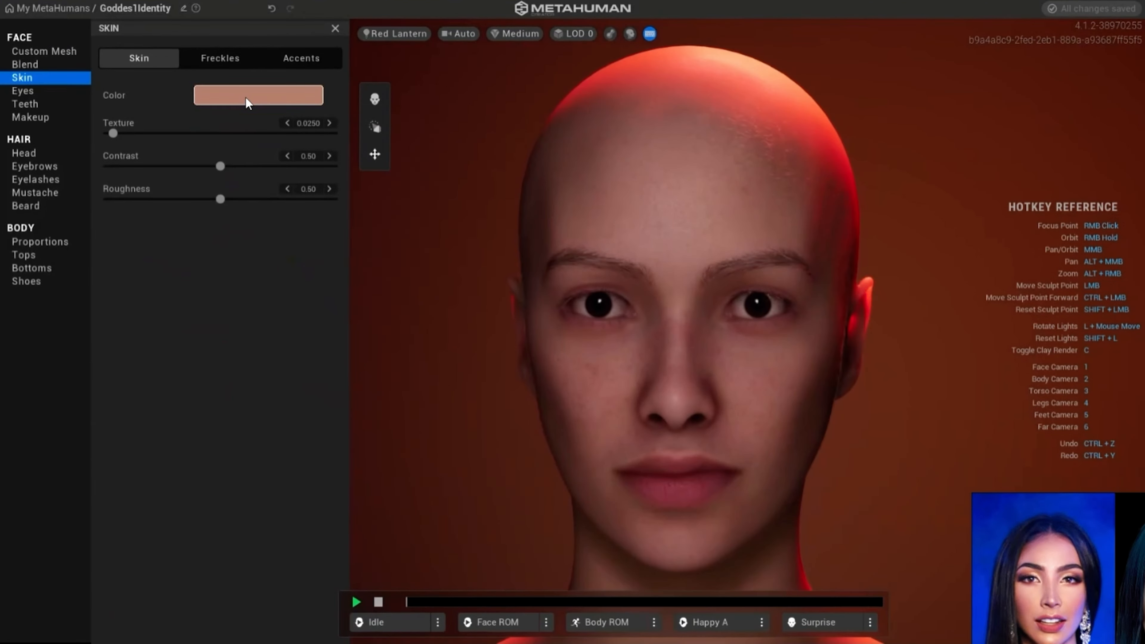
{"action": "left_click", "coordinate": [247, 96]}
{"action": "left_click_drag", "start_coordinate": [306, 176], "coordinate": [276, 177]}
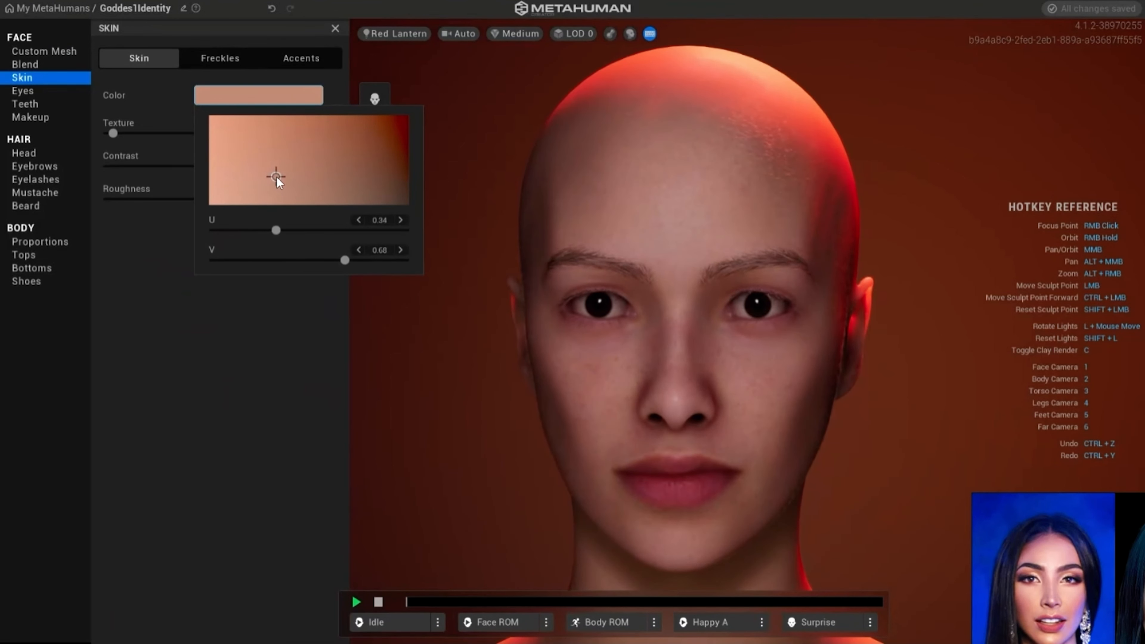
{"action": "left_click", "coordinate": [139, 314]}
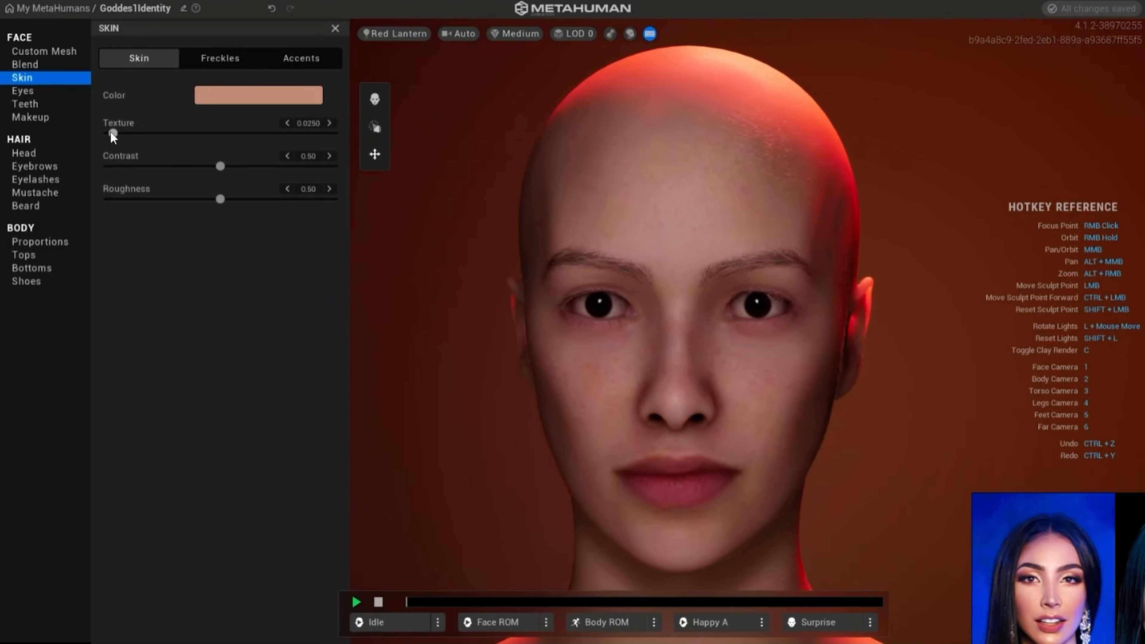
- Try skin texture values up to 0.9814, then set Texture to 0.0133 and check the face from the side and front
{"action": "left_click_drag", "start_coordinate": [113, 135], "coordinate": [138, 137]}
{"action": "left_click_drag", "start_coordinate": [173, 138], "coordinate": [330, 145]}
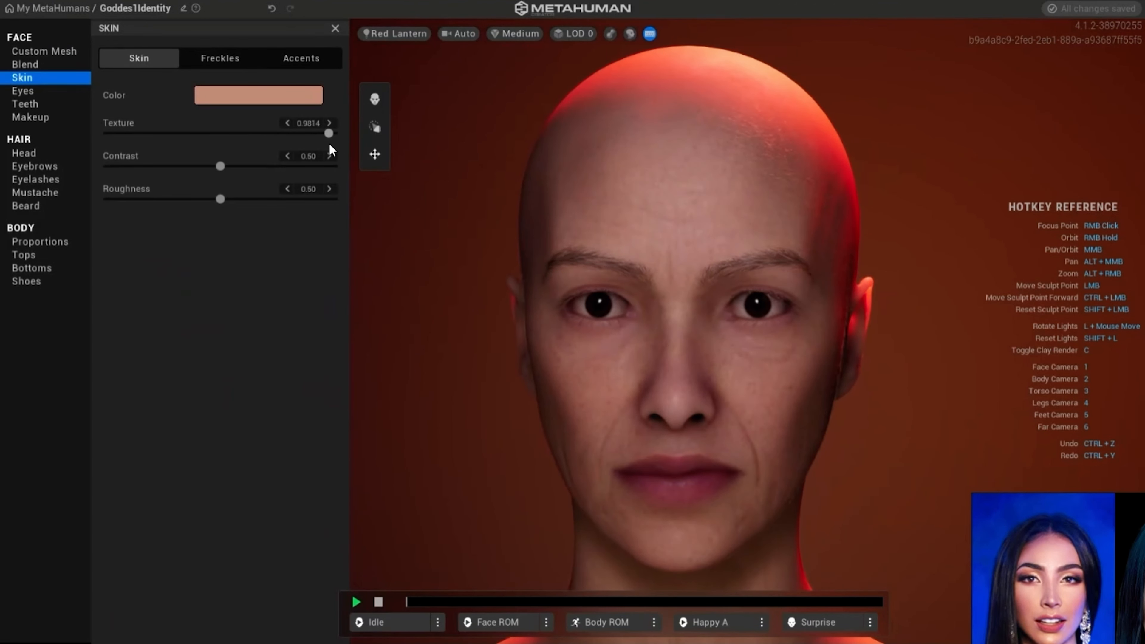
{"action": "mouse_move", "coordinate": [343, 145]}
{"action": "left_mouse_down"}
{"action": "mouse_move", "coordinate": [110, 145]}
{"action": "mouse_move", "coordinate": [149, 150]}
{"action": "left_mouse_up"}
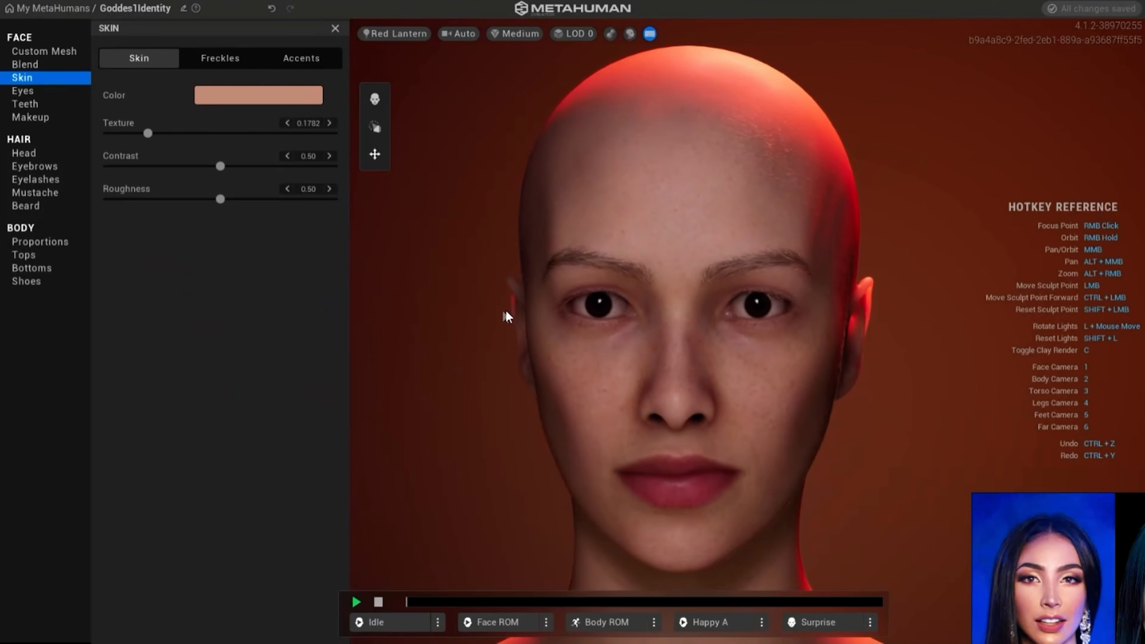
{"action": "right_click_drag", "start_coordinate": [450, 321], "coordinate": [342, 268]}
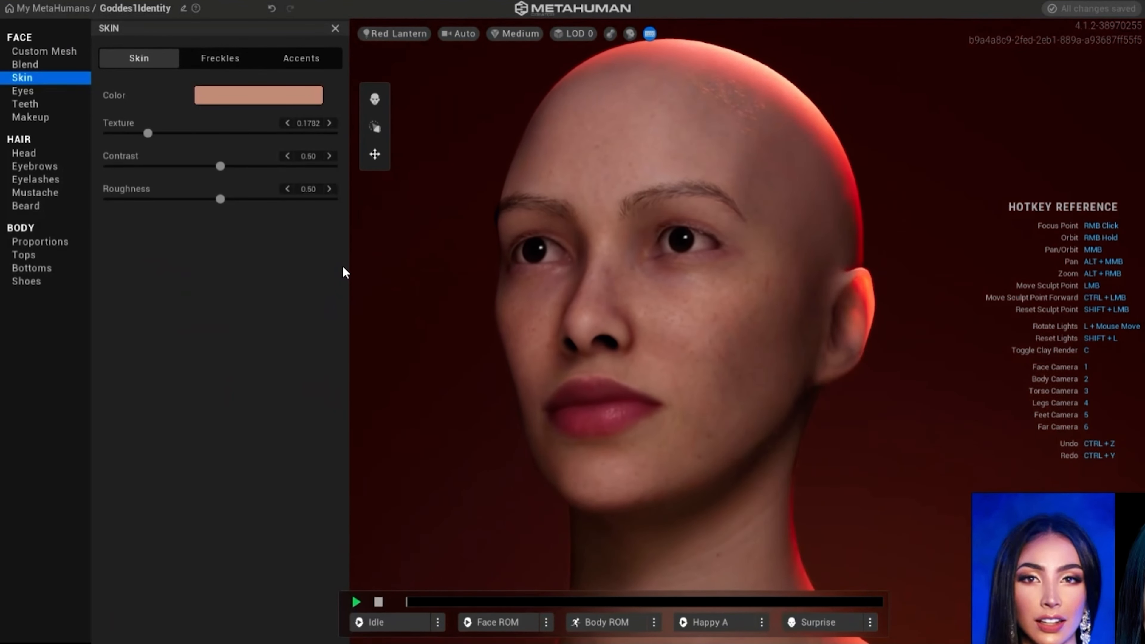
{"action": "left_click_drag", "start_coordinate": [148, 133], "coordinate": [110, 133]}
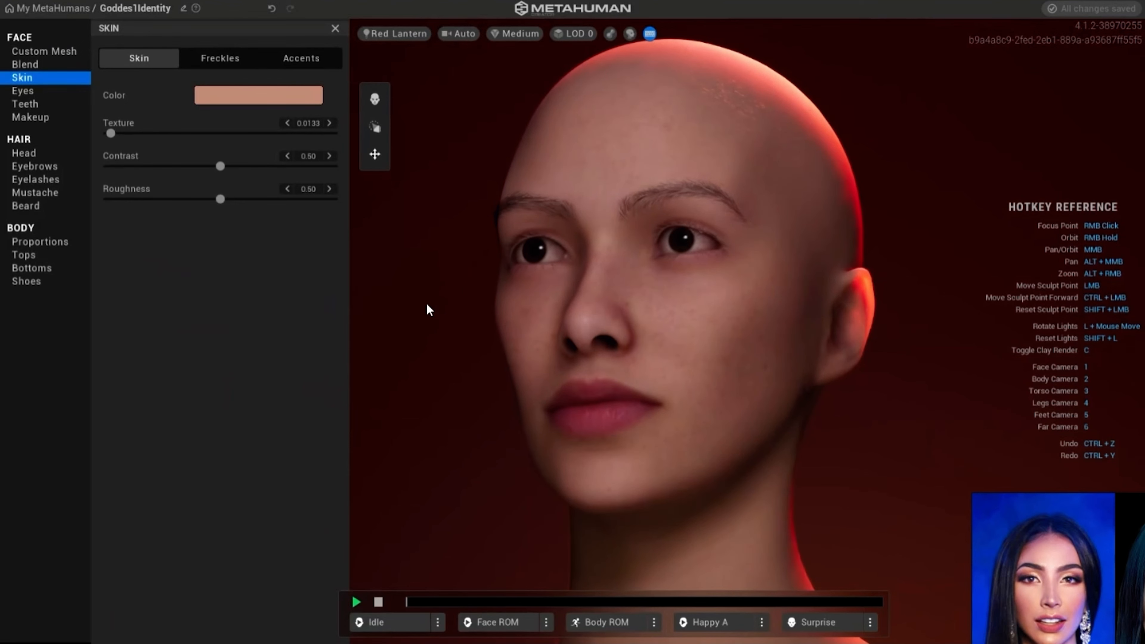
{"action": "right_click_drag", "start_coordinate": [414, 274], "coordinate": [533, 307]}
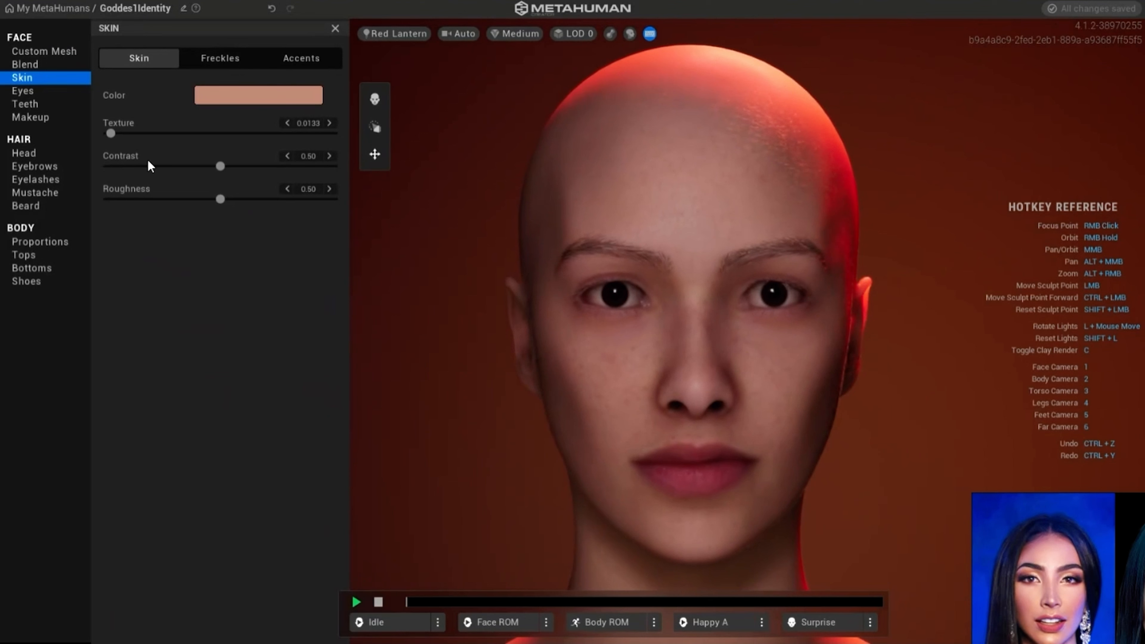
- Test the skin roughness at 1.00 and 0.00, then set Roughness to 0.49
{"action": "left_click", "coordinate": [219, 200]}
{"action": "left_click_drag", "start_coordinate": [289, 201], "coordinate": [372, 209]}
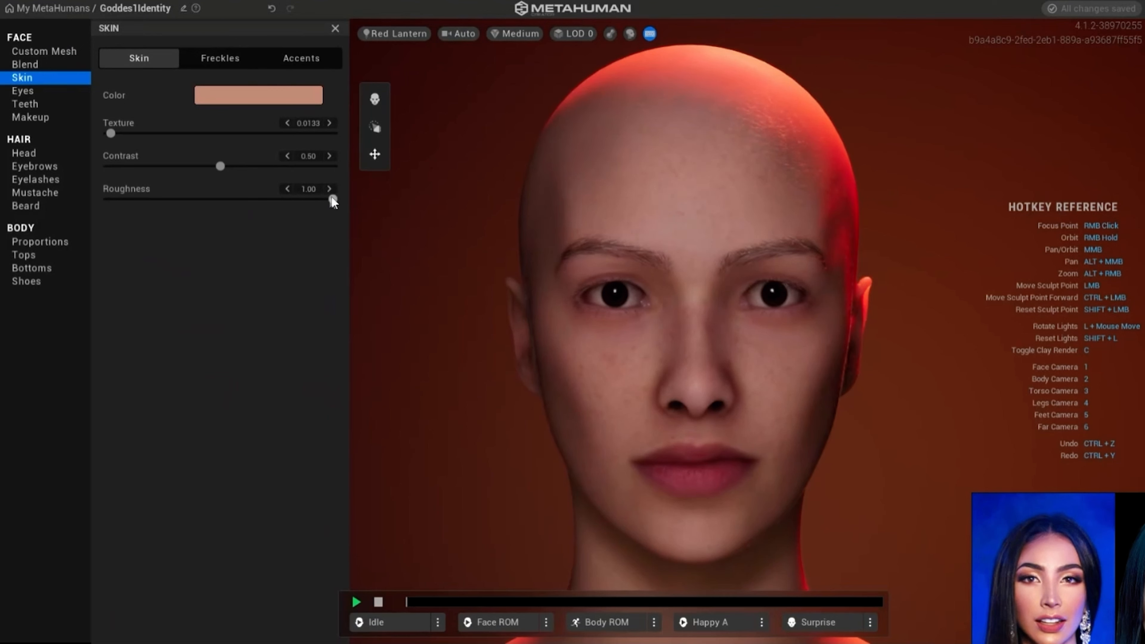
{"action": "left_click_drag", "start_coordinate": [333, 199], "coordinate": [181, 199]}
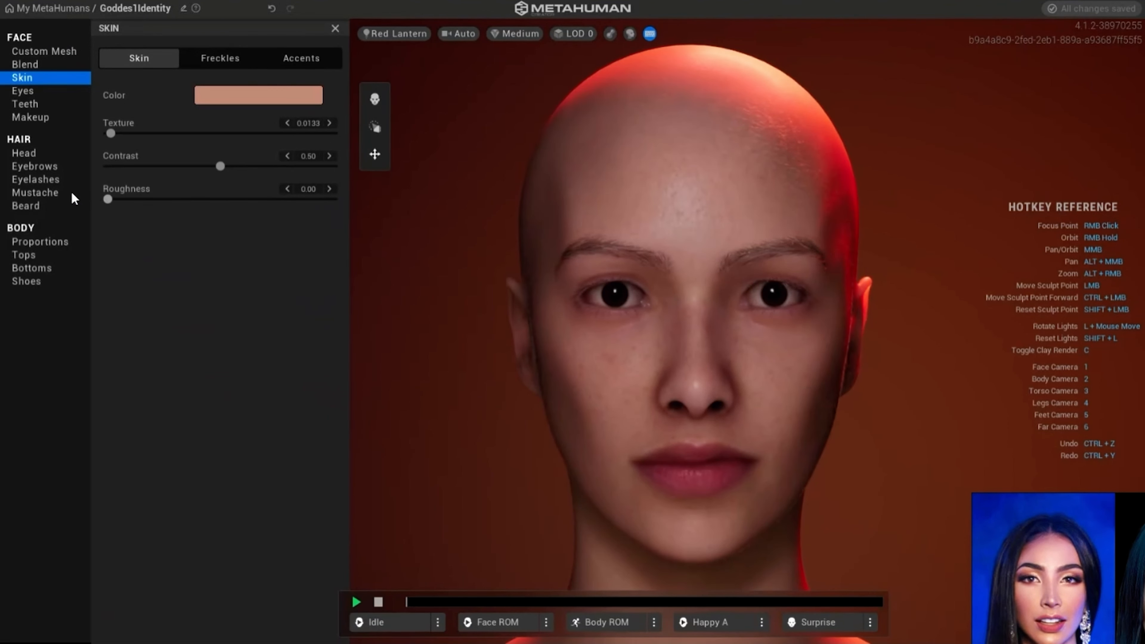
{"action": "left_click_drag", "start_coordinate": [110, 199], "coordinate": [212, 201]}
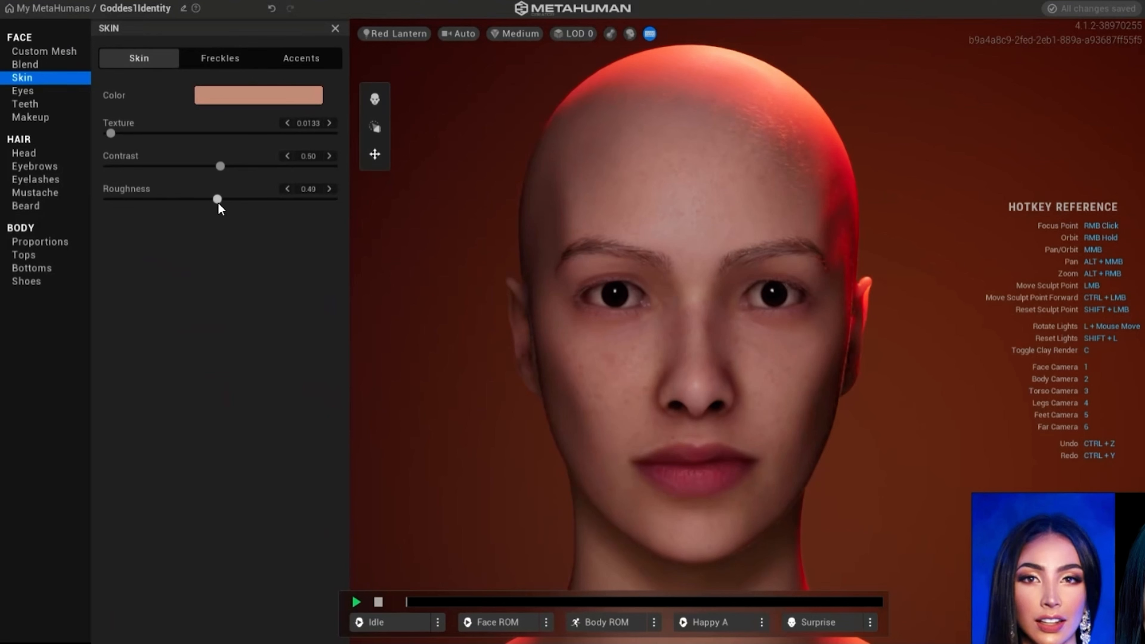
- Set the freckles' density to 0.15 and strength to 0.02, and choose the lightest of the three freckle patterns
{"action": "left_click", "coordinate": [222, 61]}
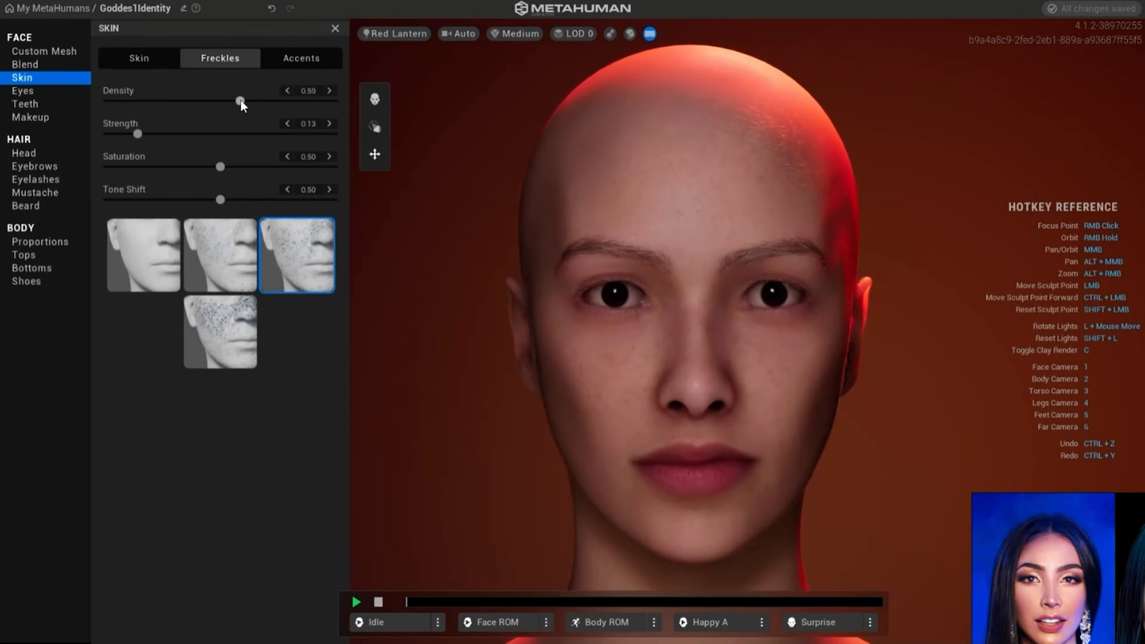
{"action": "left_click_drag", "start_coordinate": [241, 101], "coordinate": [84, 125]}
{"action": "left_click", "coordinate": [113, 134]}
{"action": "left_click", "coordinate": [220, 256]}
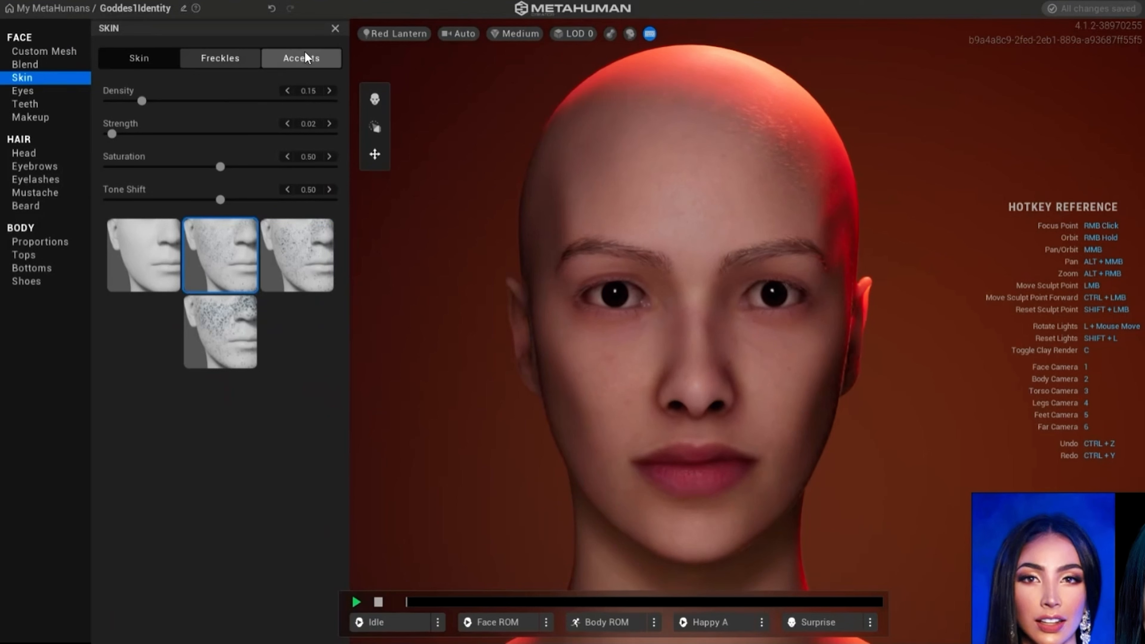
- In the skin accents, set the redness around the eyes to -0.06 and reduce the forehead's redness
{"action": "left_click", "coordinate": [304, 55]}
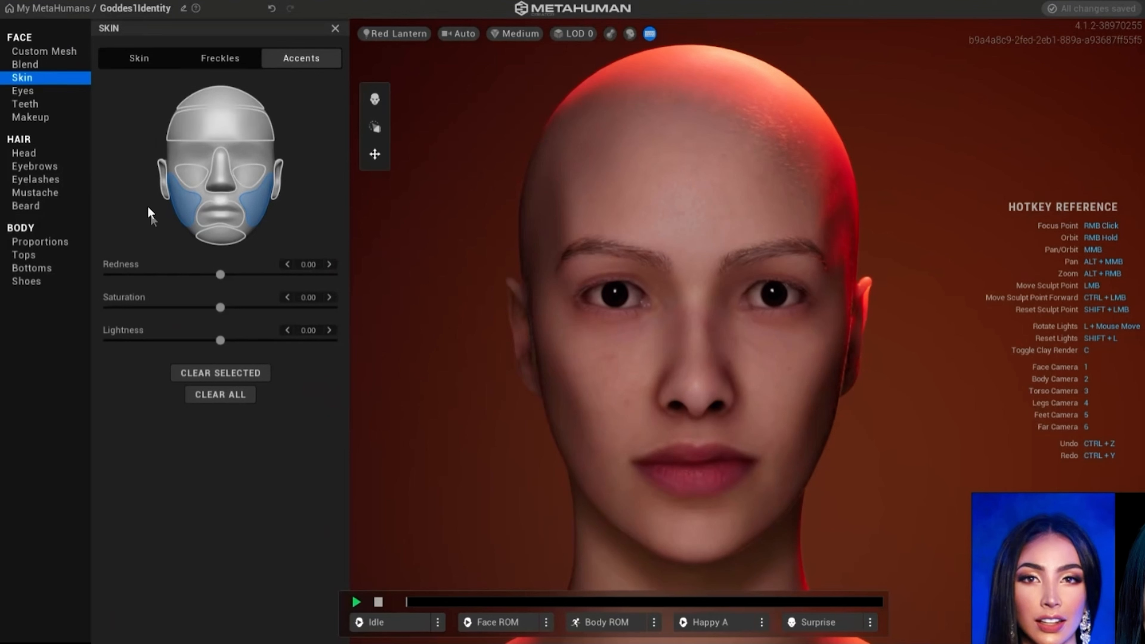
{"action": "left_click", "coordinate": [190, 177]}
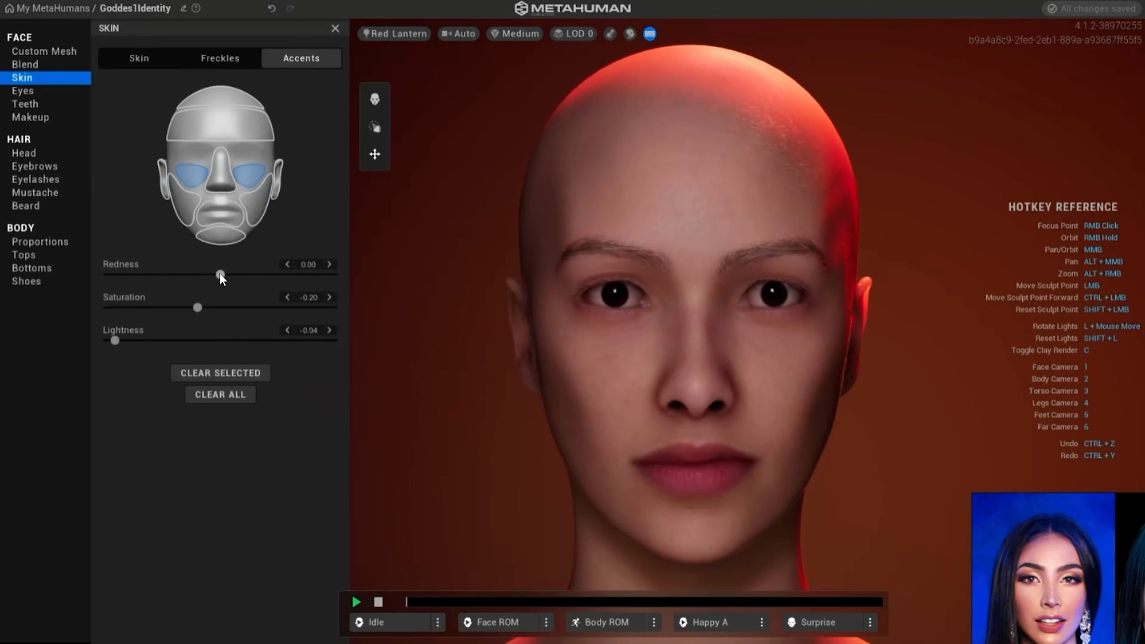
{"action": "mouse_move", "coordinate": [219, 274]}
{"action": "left_mouse_down"}
{"action": "mouse_move", "coordinate": [324, 275]}
{"action": "mouse_move", "coordinate": [129, 274]}
{"action": "mouse_move", "coordinate": [310, 274]}
{"action": "mouse_move", "coordinate": [215, 272]}
{"action": "left_mouse_up"}
{"action": "left_click", "coordinate": [221, 126]}
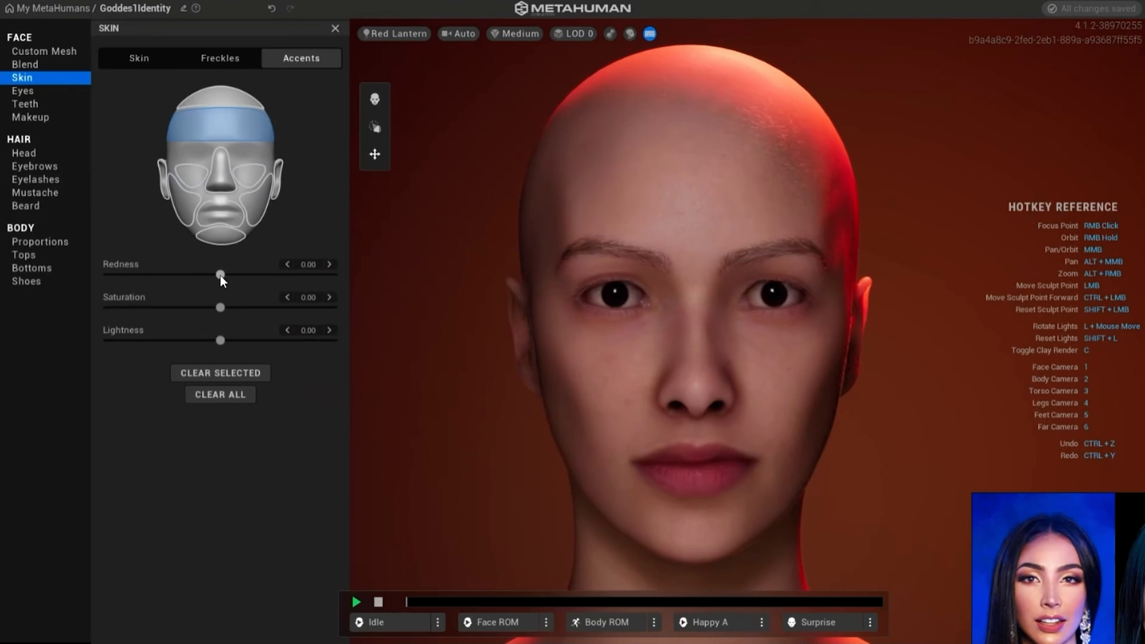
{"action": "left_click_drag", "start_coordinate": [220, 274], "coordinate": [172, 273]}
- Set the lips' redness accent to -0.10 and raise their lightness above zero
{"action": "left_click", "coordinate": [219, 215]}
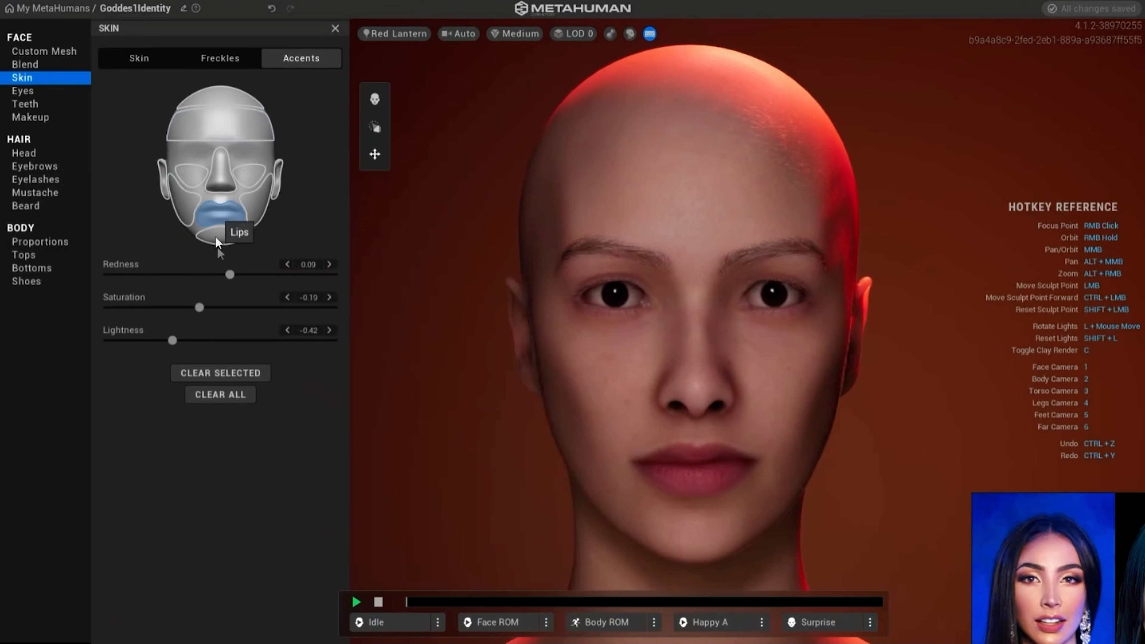
{"action": "left_click_drag", "start_coordinate": [230, 275], "coordinate": [219, 310]}
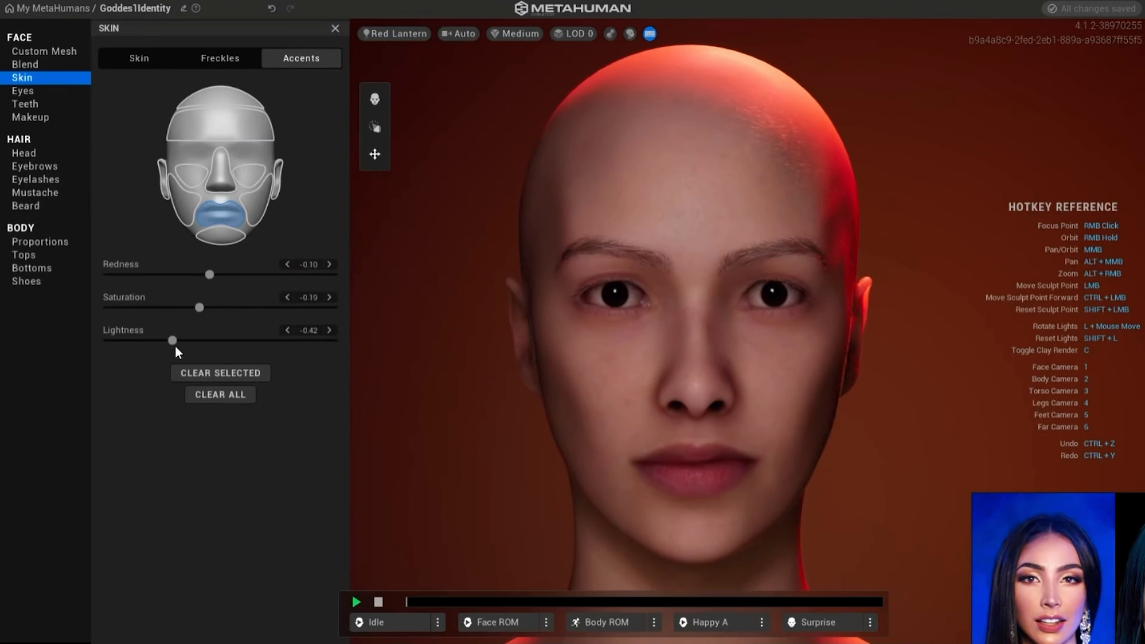
{"action": "left_click_drag", "start_coordinate": [173, 341], "coordinate": [250, 342]}
- Apply the bright amber-brown eye preset, then set Iris Size to 0.73, Iris Saturation to 0.86 and Limbus Darkness to 0.00
{"action": "left_click", "coordinate": [26, 92]}
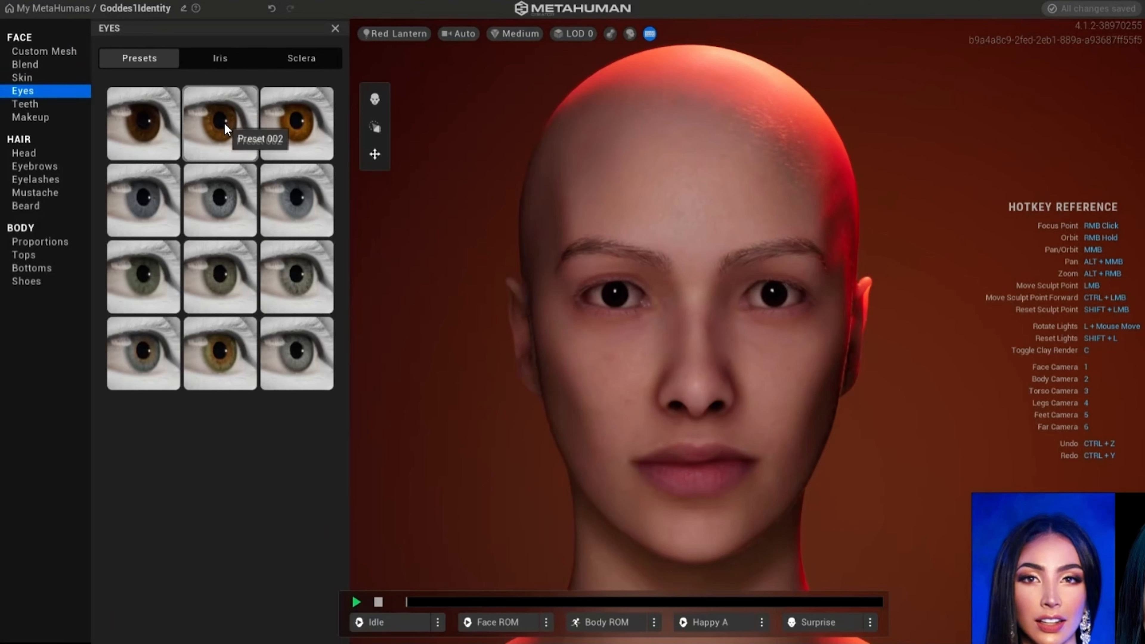
{"action": "left_click", "coordinate": [291, 125]}
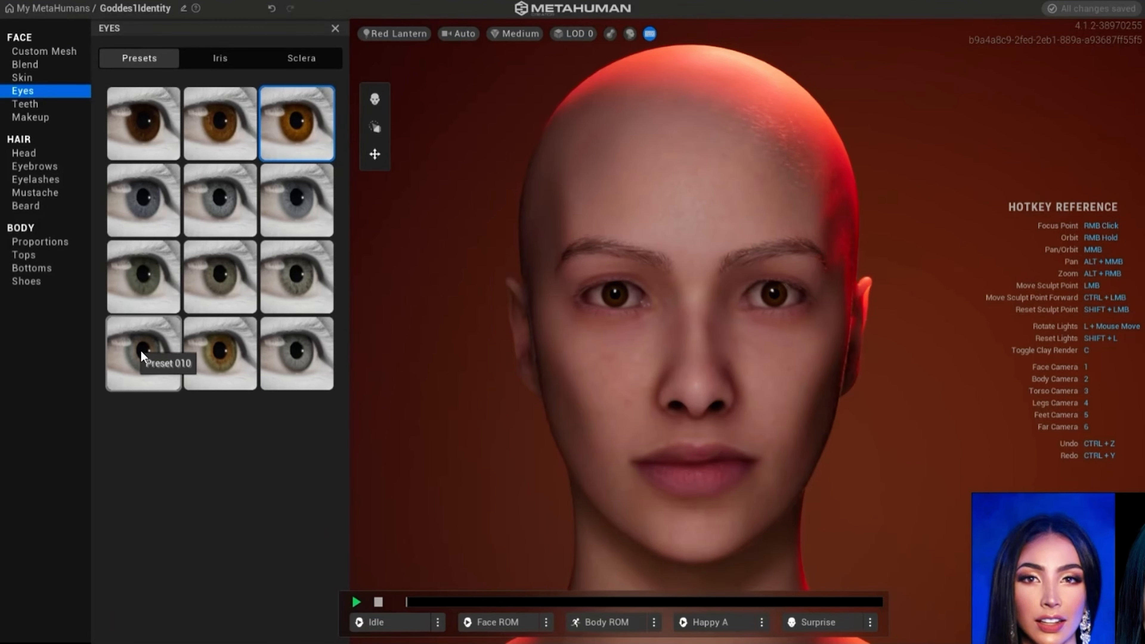
{"action": "left_click", "coordinate": [219, 63]}
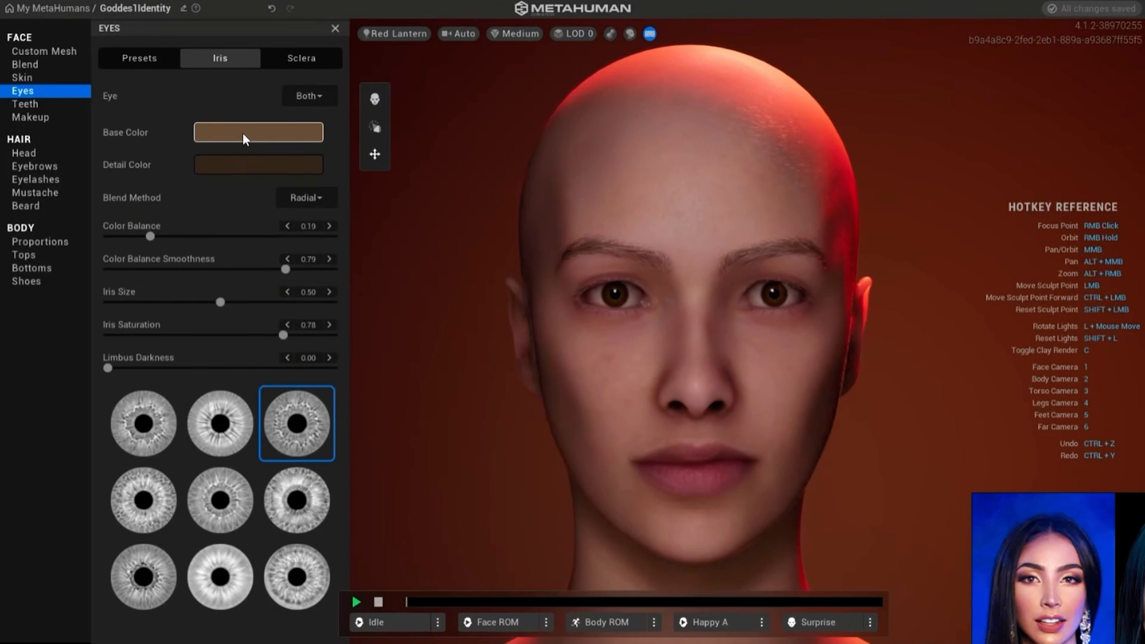
{"action": "left_click_drag", "start_coordinate": [220, 302], "coordinate": [368, 316]}
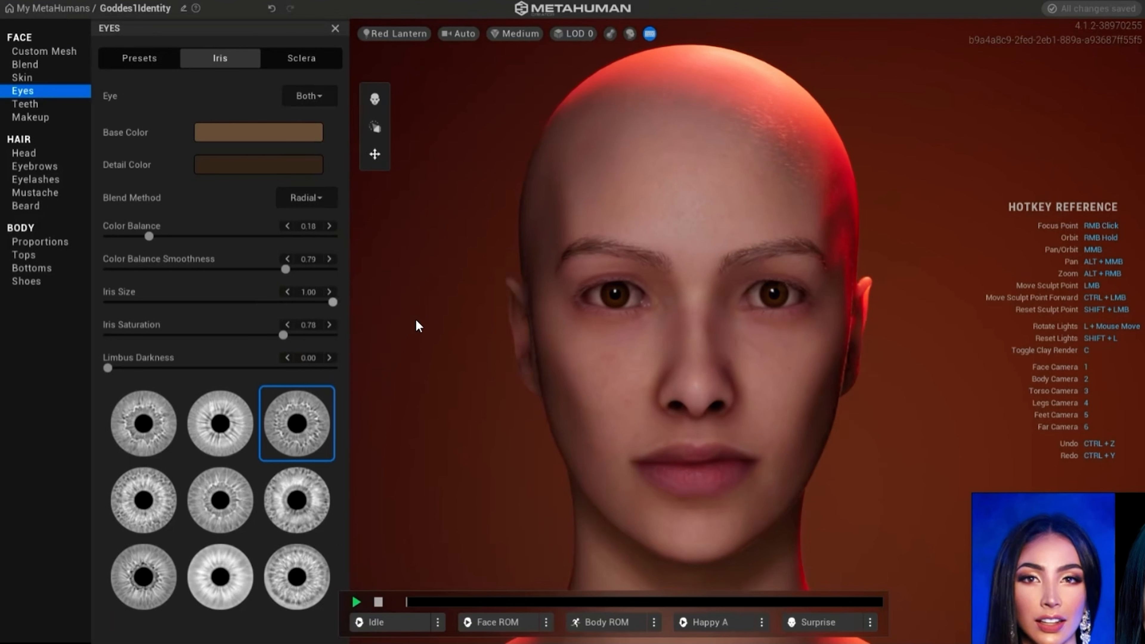
{"action": "left_click_drag", "start_coordinate": [332, 302], "coordinate": [276, 313]}
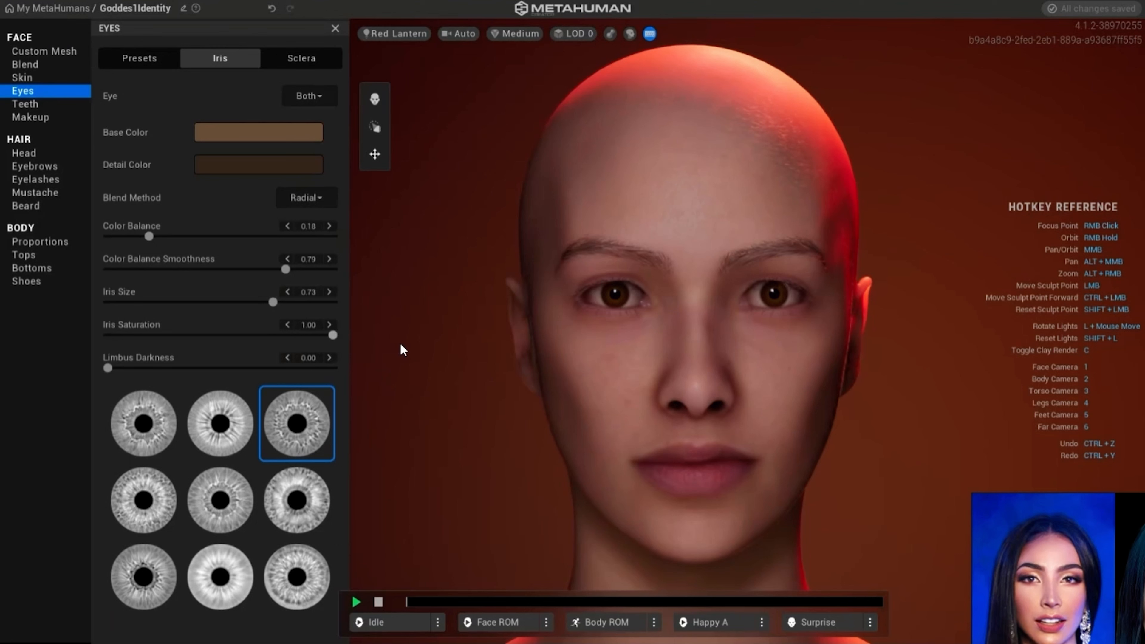
{"action": "mouse_move", "coordinate": [296, 337]}
{"action": "left_mouse_down"}
{"action": "mouse_move", "coordinate": [130, 337]}
{"action": "mouse_move", "coordinate": [363, 334]}
{"action": "mouse_move", "coordinate": [305, 335]}
{"action": "left_mouse_up"}
{"action": "left_click_drag", "start_coordinate": [108, 367], "coordinate": [56, 377]}
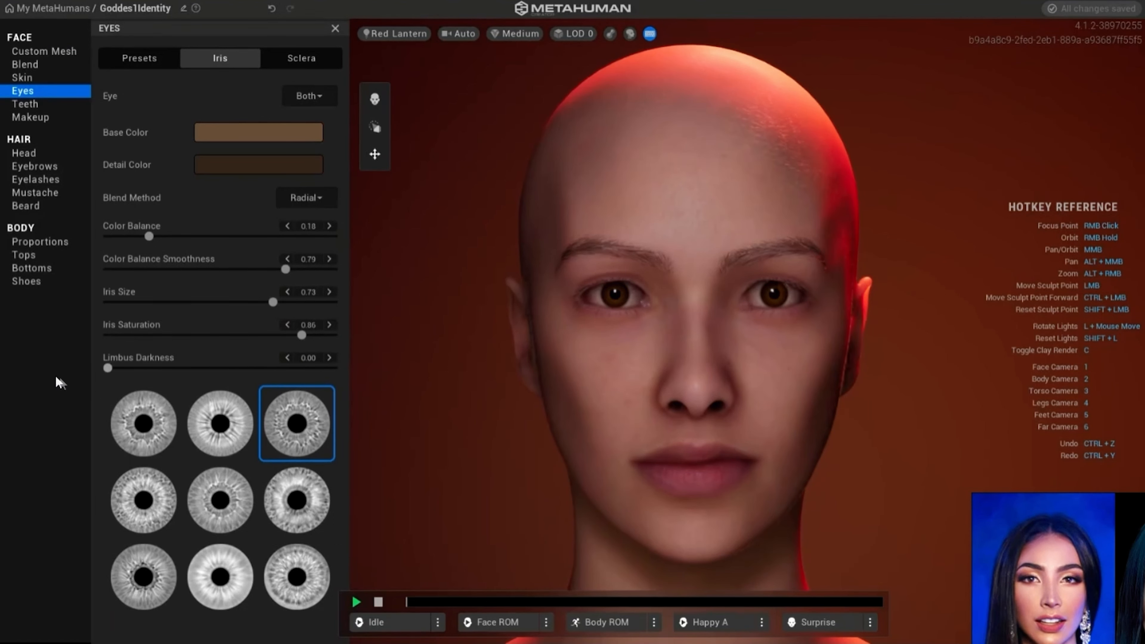
- Compare the iris patterns on a close-up of the eye, choose the pale middle one of the last row, and return to the face view
{"action": "left_click", "coordinate": [297, 501]}
{"action": "scroll", "coordinate": [577, 273], "scroll_direction": "up", "scroll_amount": 3}
{"action": "scroll", "coordinate": [570, 264], "scroll_direction": "up", "scroll_amount": 6}
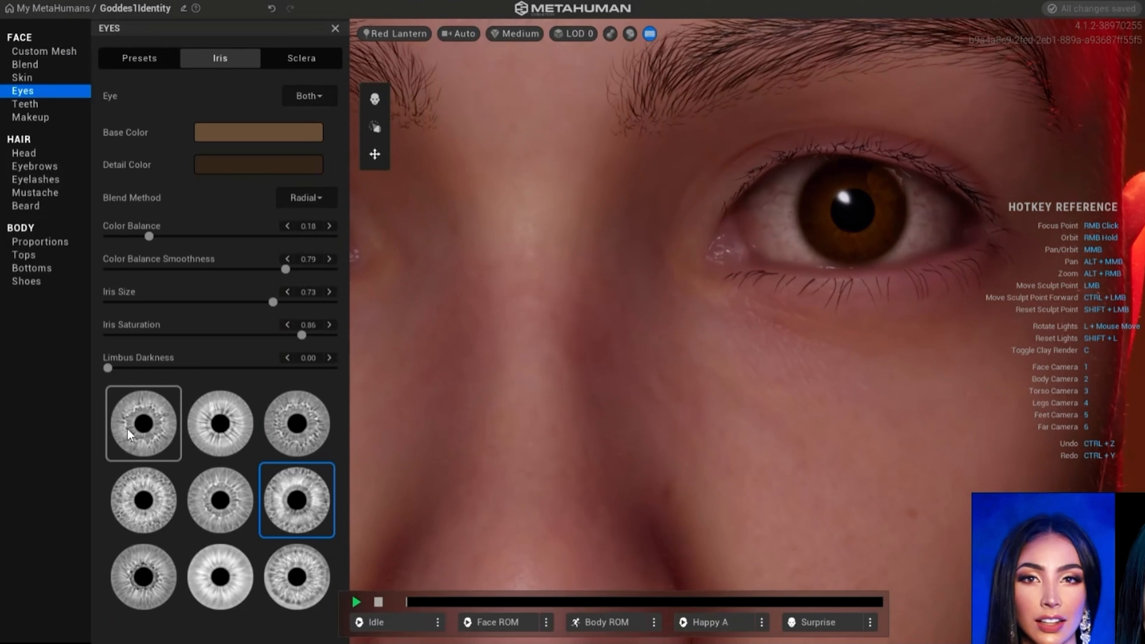
{"action": "left_click", "coordinate": [127, 429]}
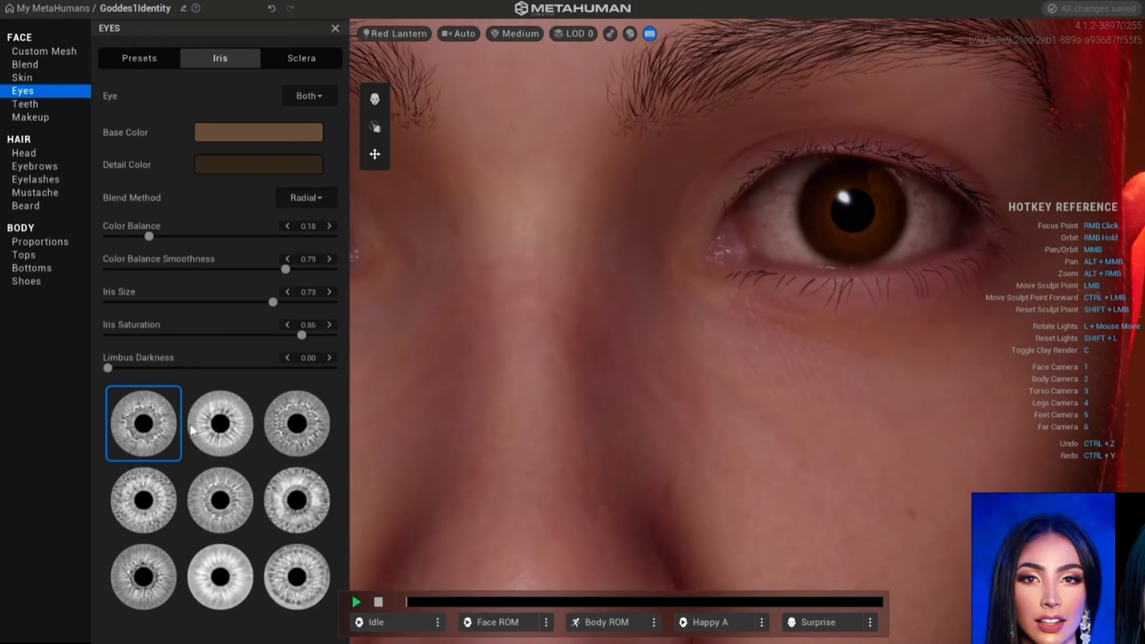
{"action": "left_click", "coordinate": [207, 428]}
{"action": "left_click", "coordinate": [301, 433]}
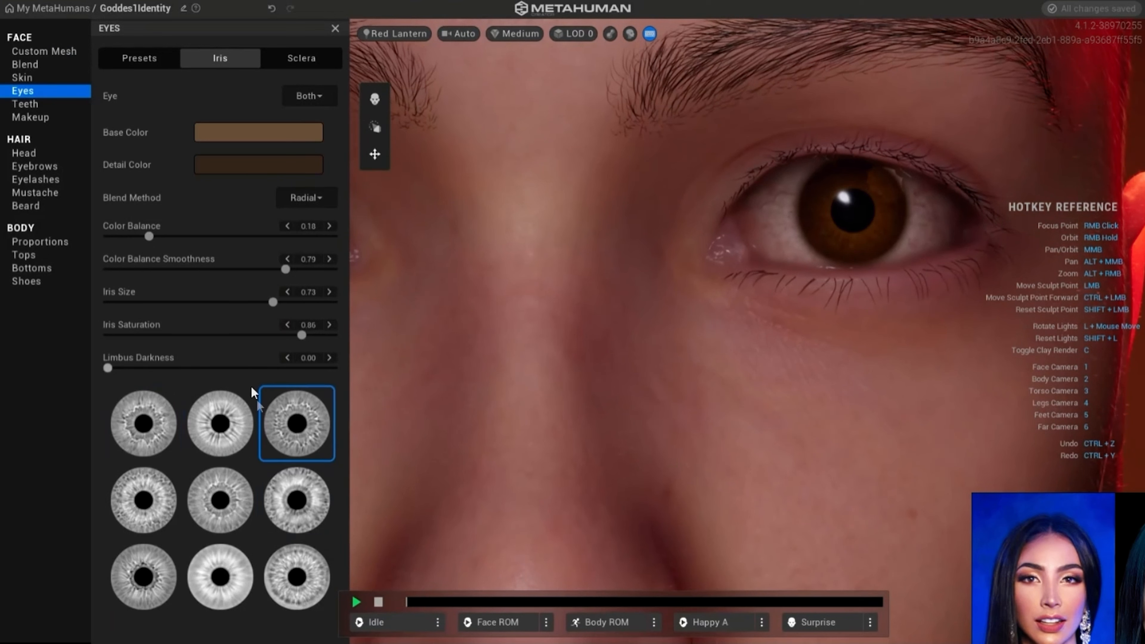
{"action": "left_click", "coordinate": [294, 500]}
{"action": "left_click", "coordinate": [289, 575]}
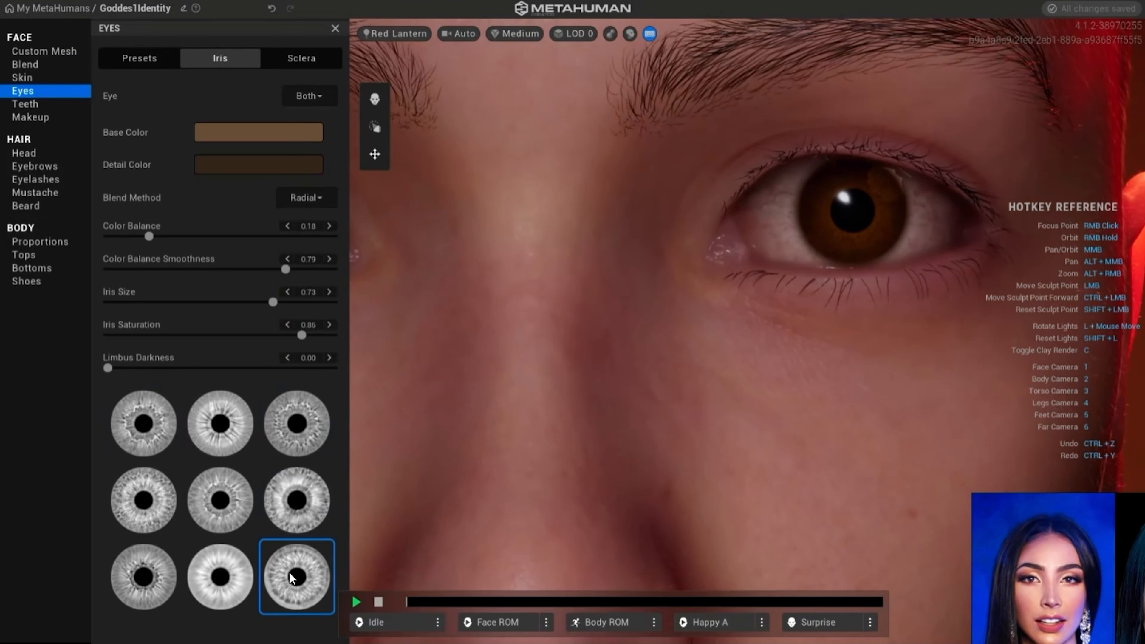
{"action": "left_click", "coordinate": [225, 569]}
{"action": "left_click", "coordinate": [146, 573]}
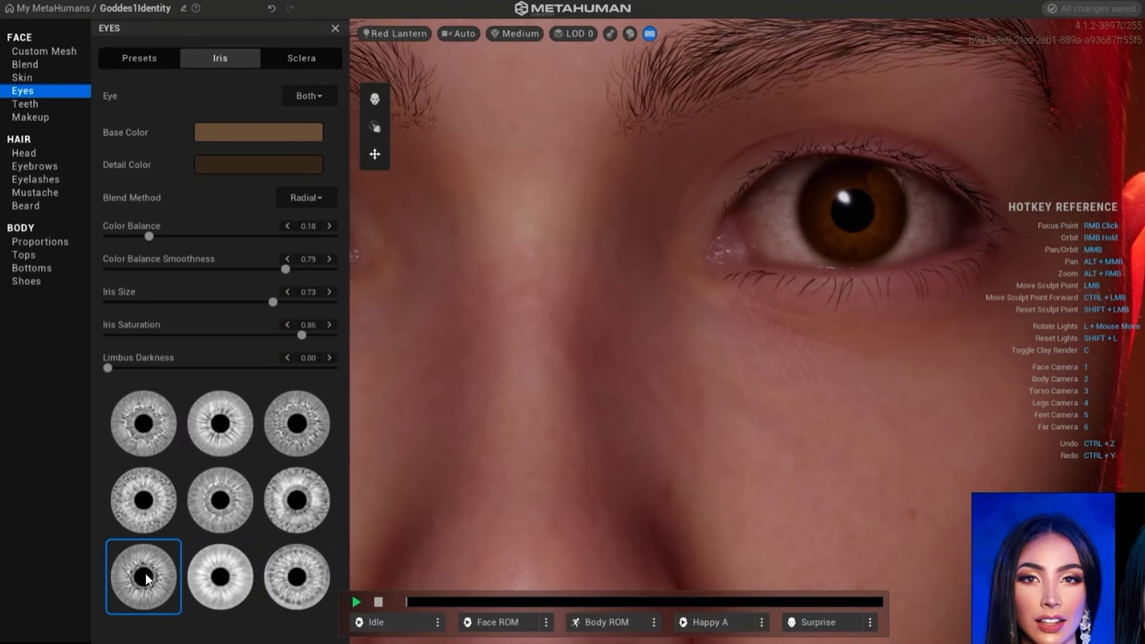
{"action": "left_click", "coordinate": [140, 522]}
{"action": "left_click", "coordinate": [220, 588]}
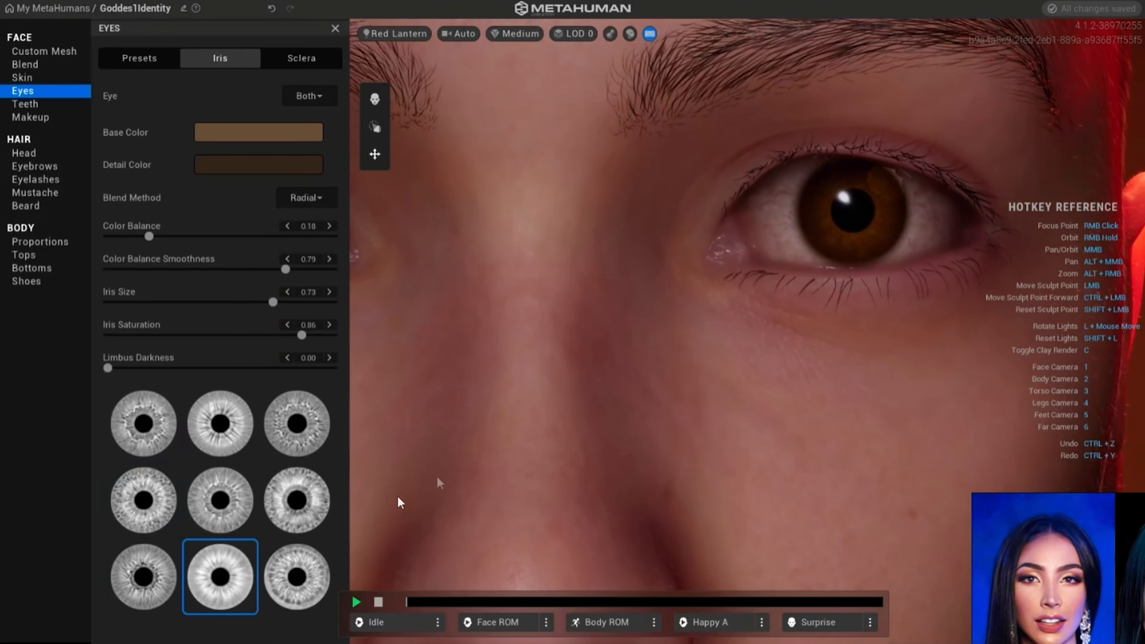
{"action": "key", "text": "1"}
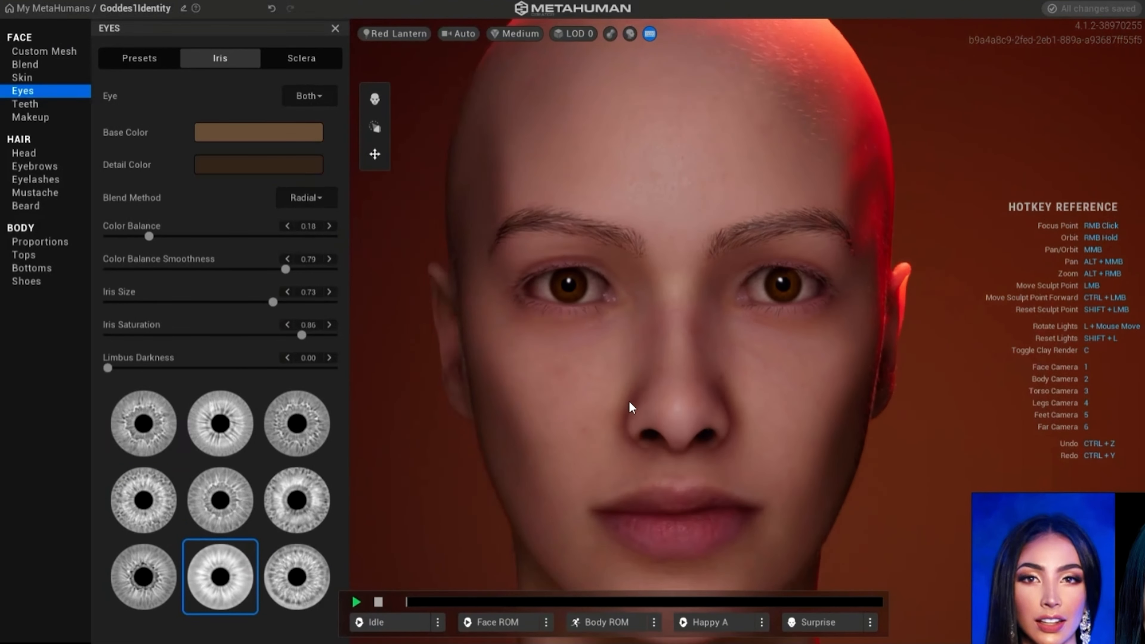
- Adjust the sclera tint to a slightly pinkish white and set Vascularity to 0.43 for both eyes
{"action": "left_click", "coordinate": [303, 63]}
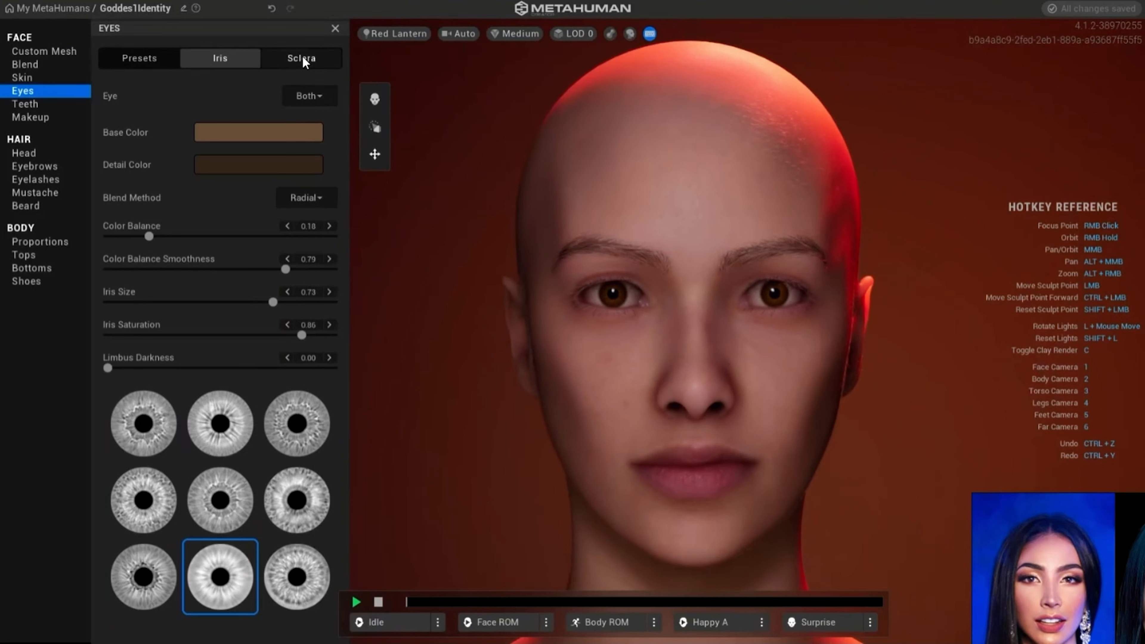
{"action": "scroll", "coordinate": [495, 228], "scroll_direction": "up", "scroll_amount": 3}
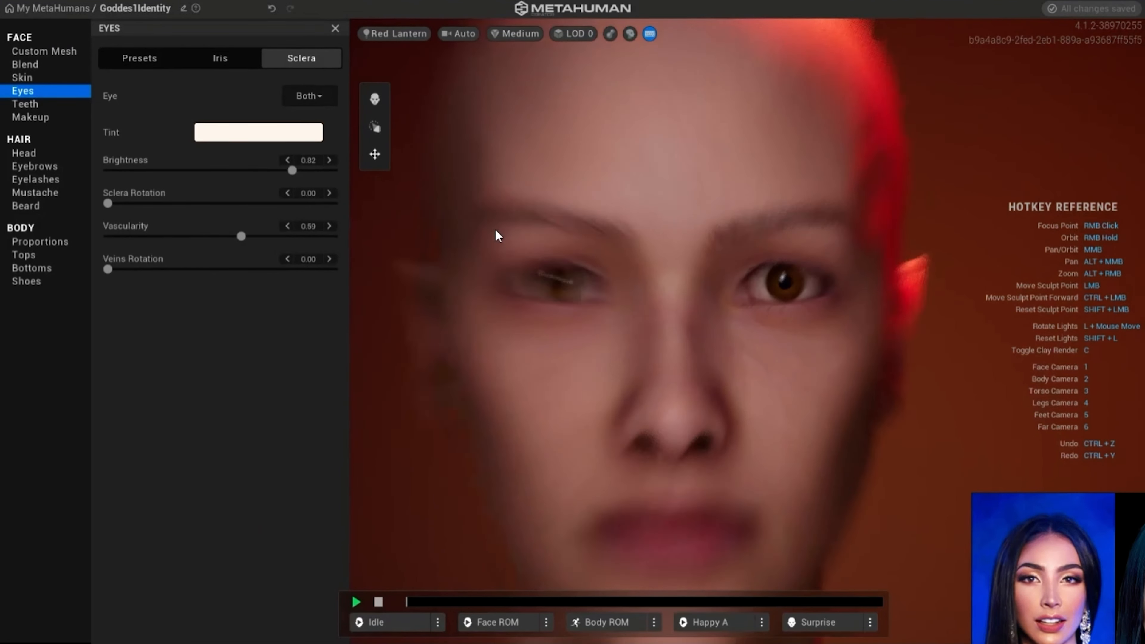
{"action": "scroll", "coordinate": [487, 243], "scroll_direction": "up", "scroll_amount": 2}
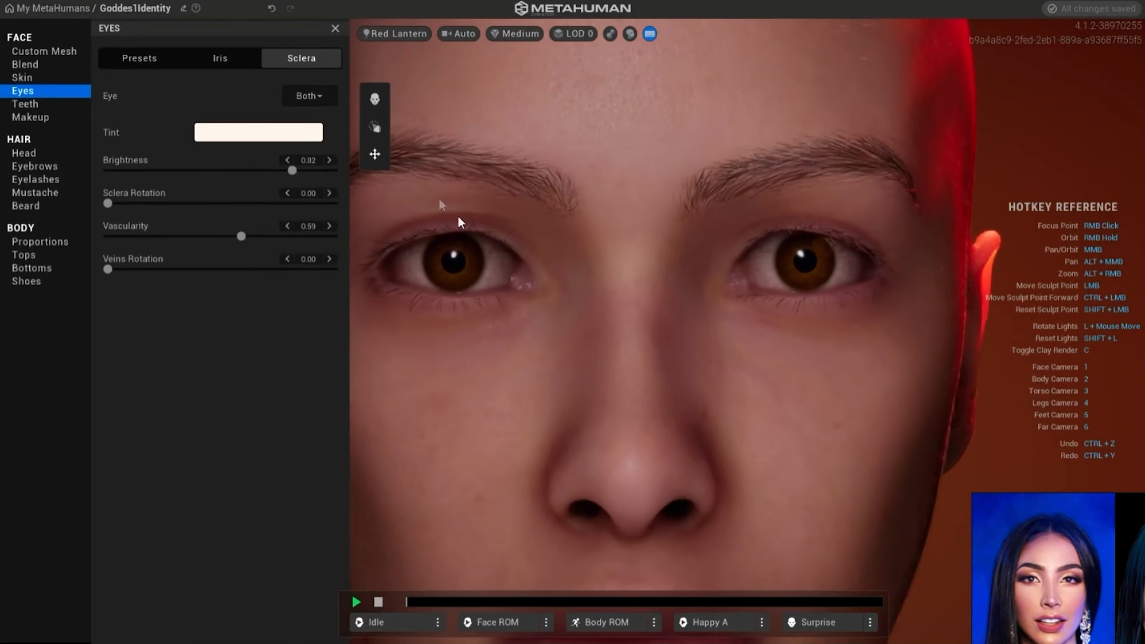
{"action": "left_click", "coordinate": [242, 135]}
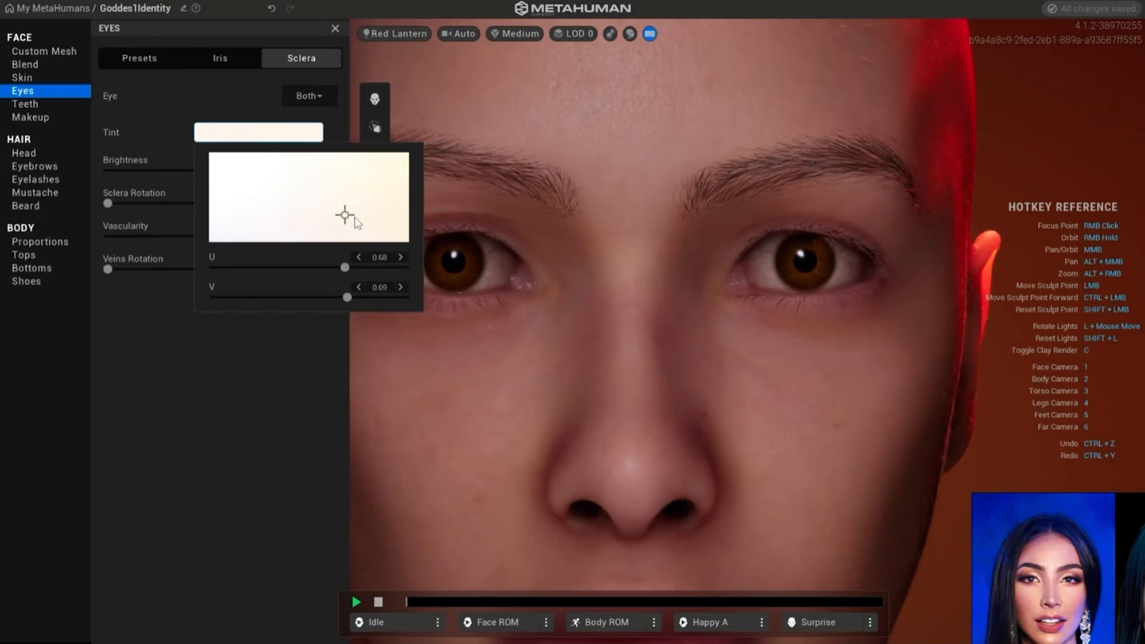
{"action": "left_click", "coordinate": [336, 211]}
{"action": "left_click_drag", "start_coordinate": [313, 212], "coordinate": [404, 187]}
{"action": "left_click_drag", "start_coordinate": [451, 176], "coordinate": [299, 223]}
{"action": "left_click", "coordinate": [191, 355]}
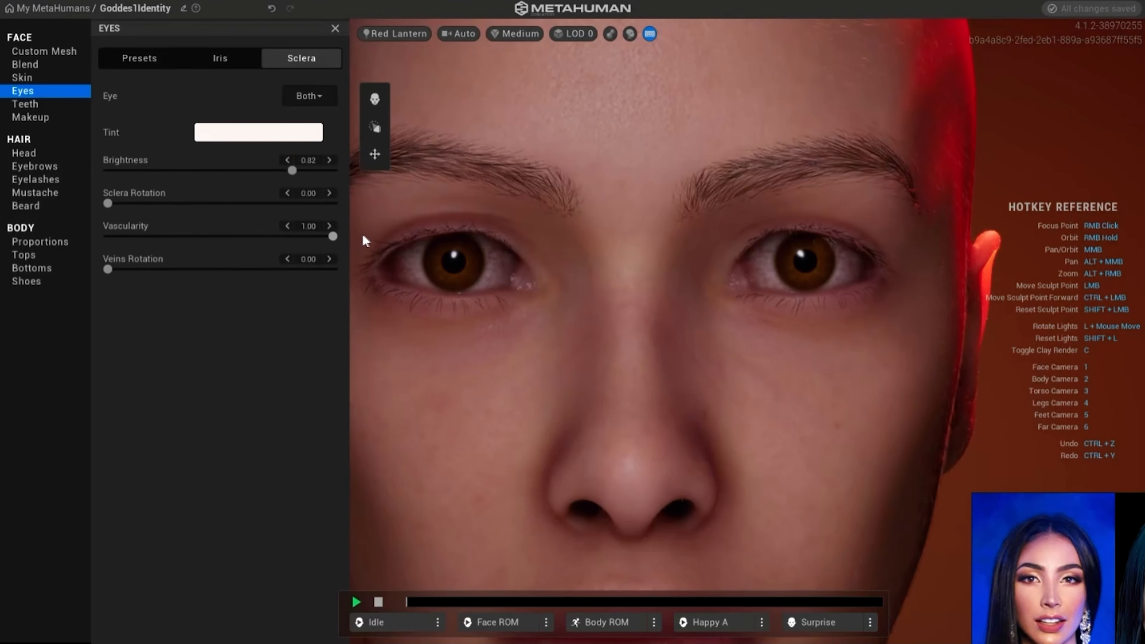
{"action": "left_click_drag", "start_coordinate": [333, 236], "coordinate": [206, 234]}
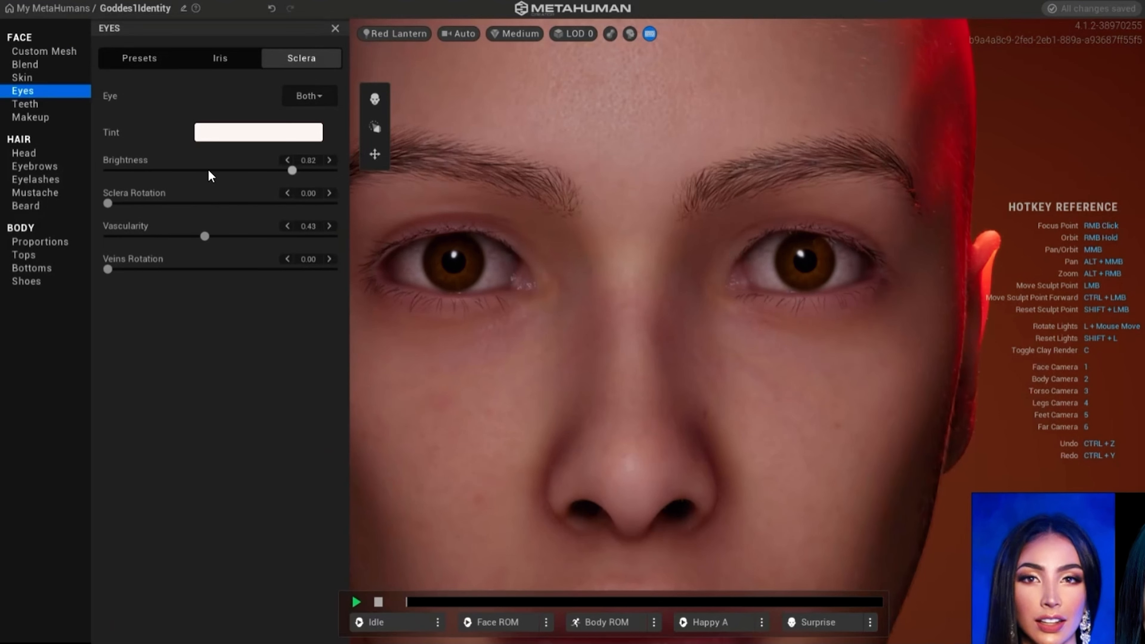
- Open the teeth settings, frame the mouth, and set Jaw Open to about halfway
{"action": "left_click", "coordinate": [26, 103]}
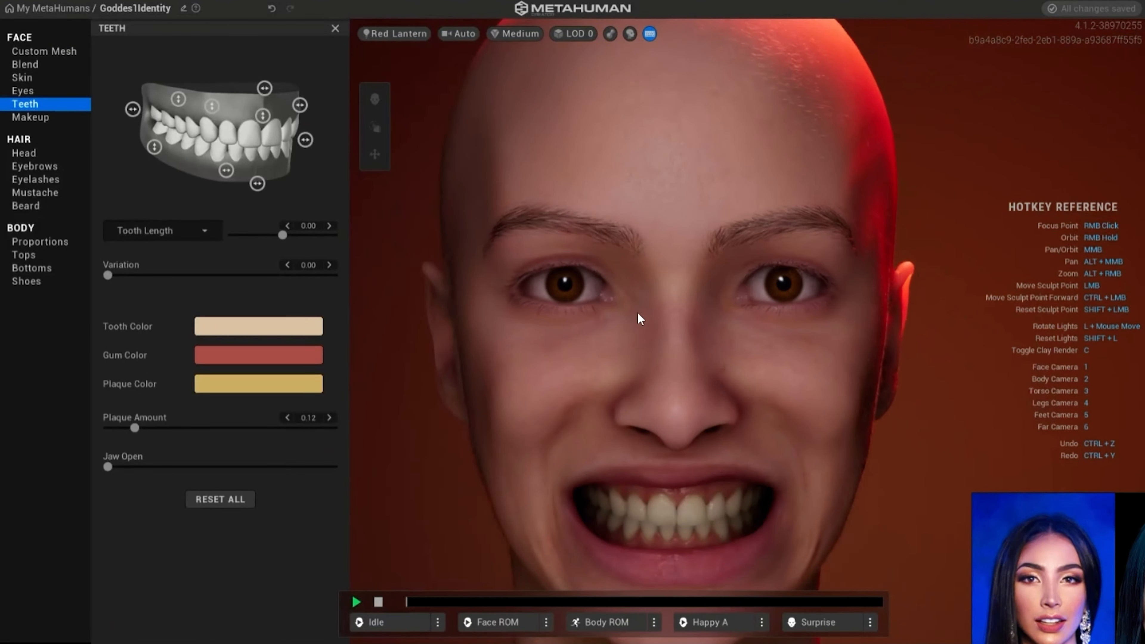
{"action": "middle_click_drag", "start_coordinate": [595, 313], "coordinate": [594, 180]}
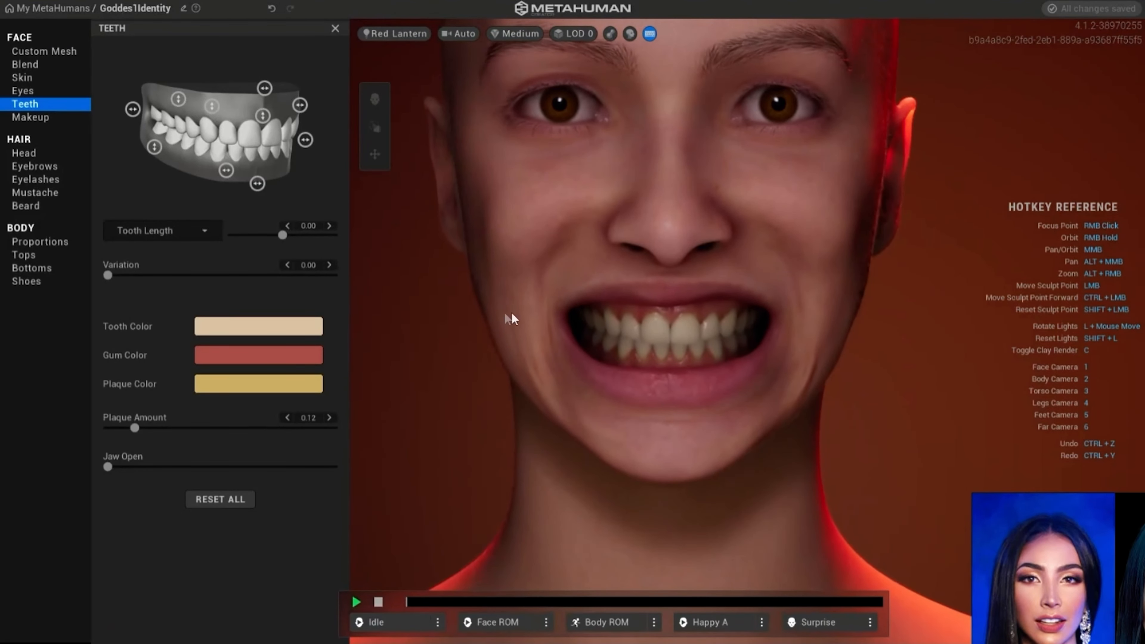
{"action": "right_click_drag", "start_coordinate": [423, 333], "coordinate": [399, 322]}
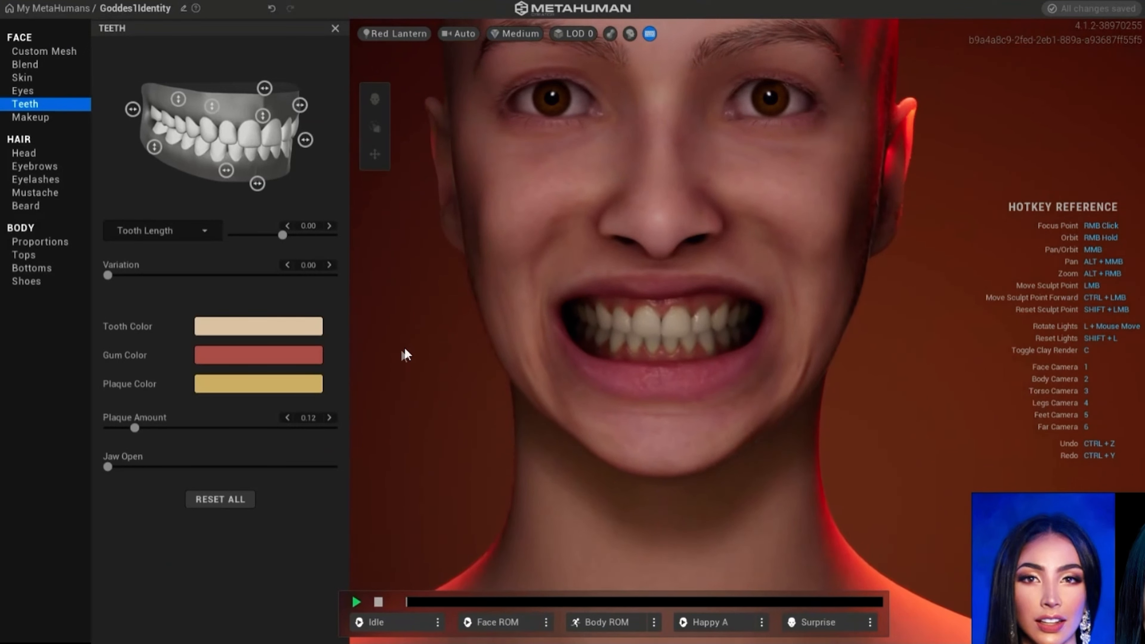
{"action": "left_click_drag", "start_coordinate": [108, 467], "coordinate": [222, 469]}
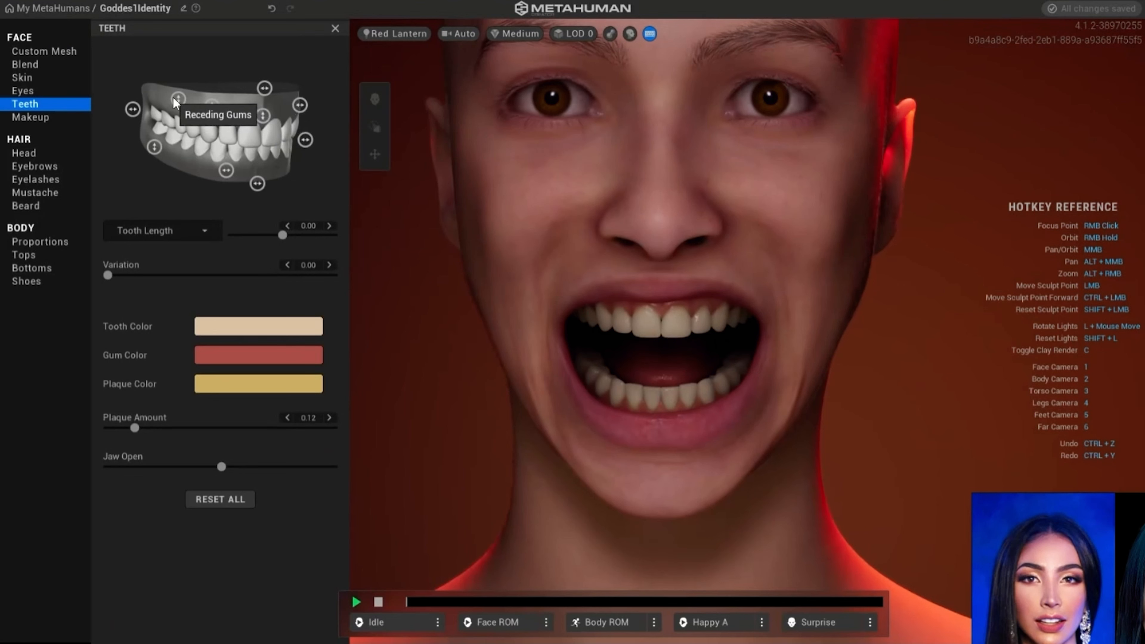
- Test the overbite at -1.00, then set Tooth Length to 0.98 and Variation to 0.19
{"action": "left_click_drag", "start_coordinate": [301, 109], "coordinate": [203, 120]}
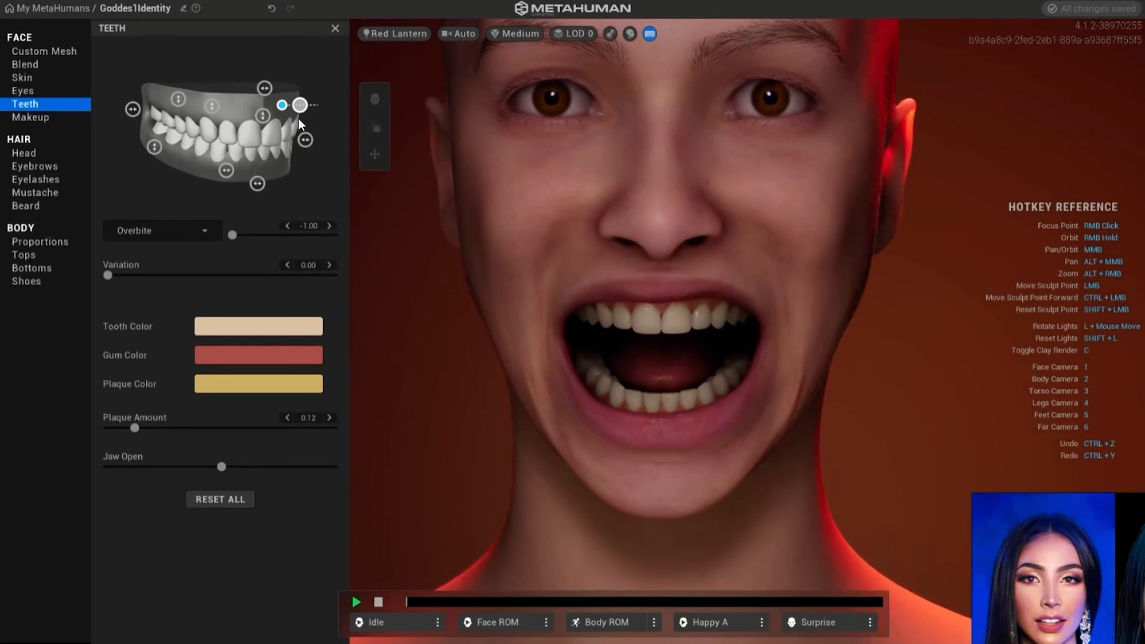
{"action": "mouse_move", "coordinate": [281, 105]}
{"action": "left_mouse_down"}
{"action": "mouse_move", "coordinate": [304, 112]}
{"action": "mouse_move", "coordinate": [264, 122]}
{"action": "mouse_move", "coordinate": [256, 176]}
{"action": "mouse_move", "coordinate": [263, 81]}
{"action": "mouse_move", "coordinate": [263, 122]}
{"action": "mouse_move", "coordinate": [269, 102]}
{"action": "left_mouse_up"}
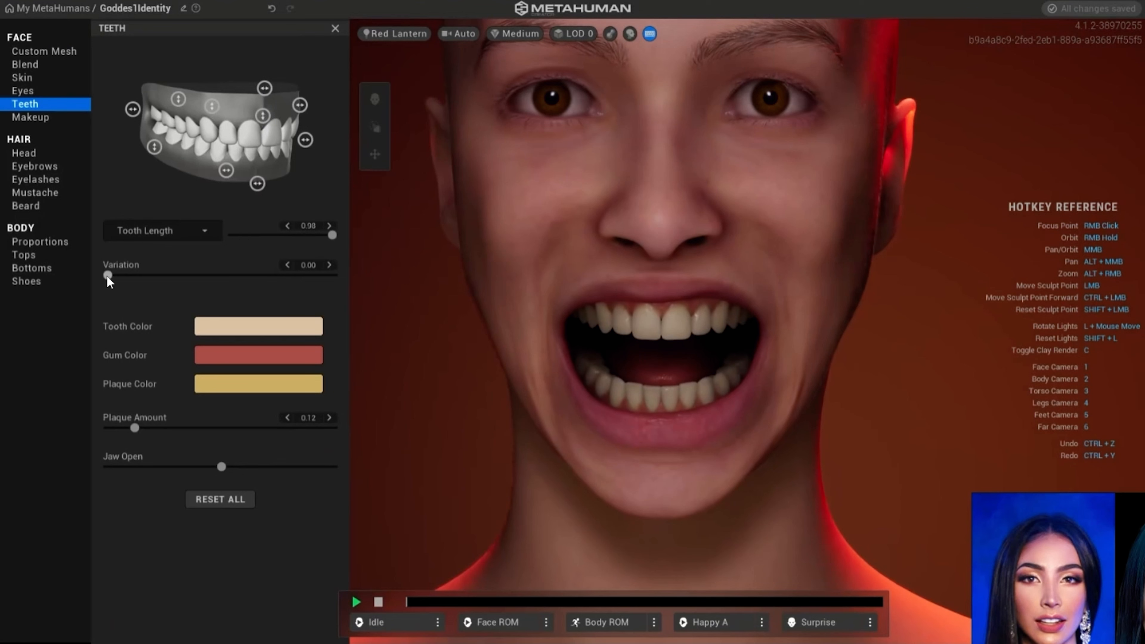
{"action": "left_click_drag", "start_coordinate": [107, 276], "coordinate": [134, 284]}
- Lighten the tooth color to U 0.14 and V 0.43
{"action": "left_click", "coordinate": [260, 332]}
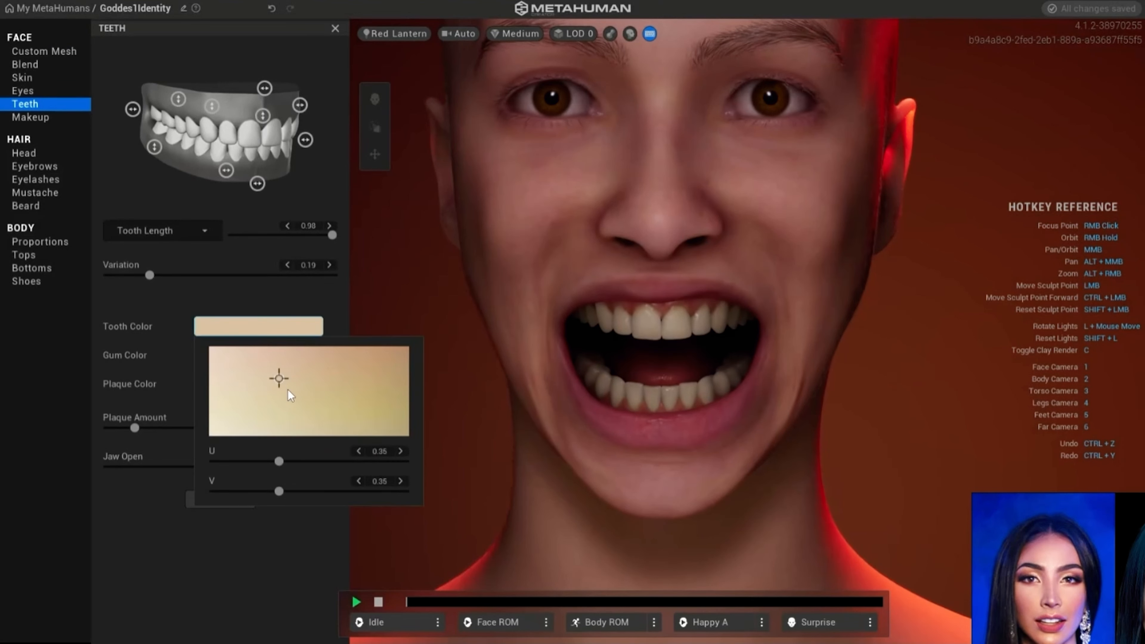
{"action": "left_click_drag", "start_coordinate": [279, 381], "coordinate": [238, 387]}
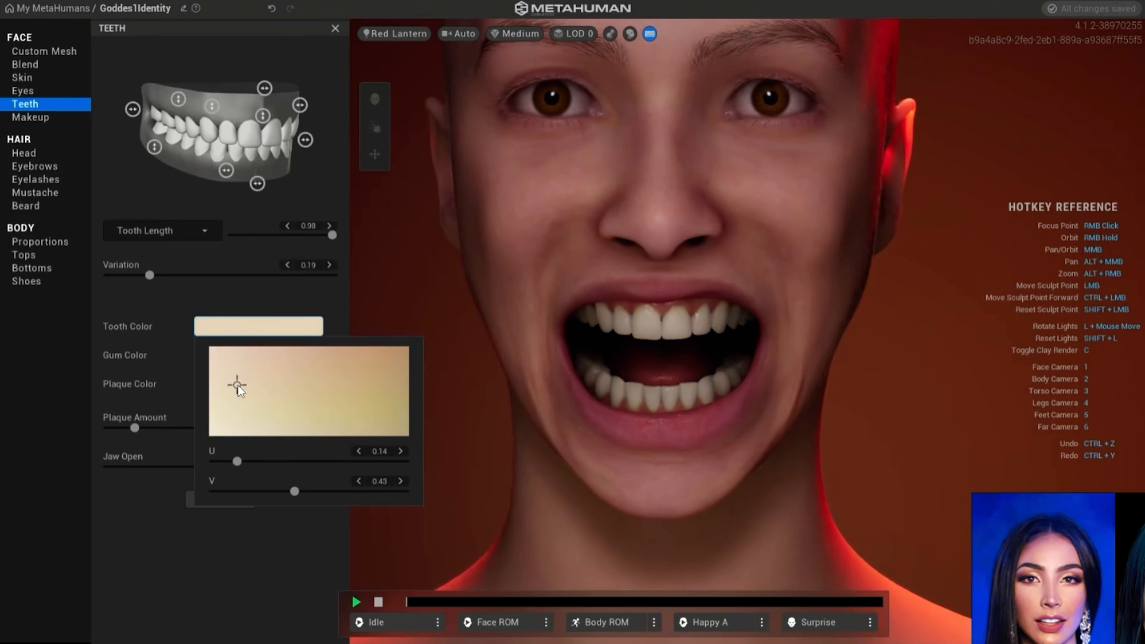
- Change the gum color to a pinker red with U 0.24 and V 0.53
{"action": "left_click", "coordinate": [130, 310]}
{"action": "left_click", "coordinate": [242, 360]}
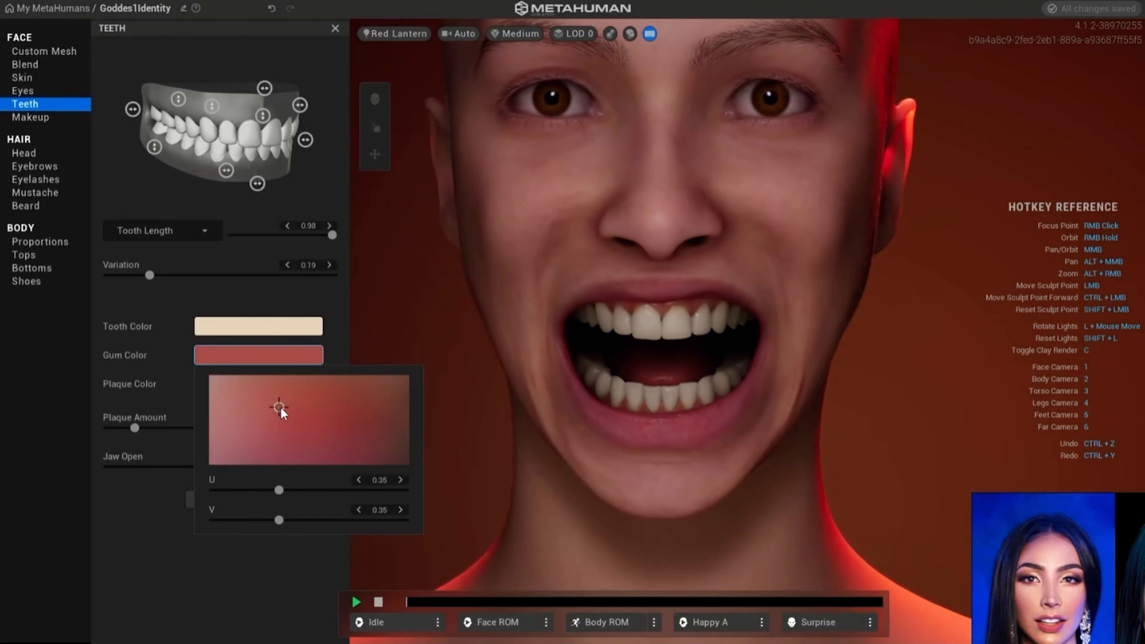
{"action": "left_click_drag", "start_coordinate": [280, 408], "coordinate": [261, 429]}
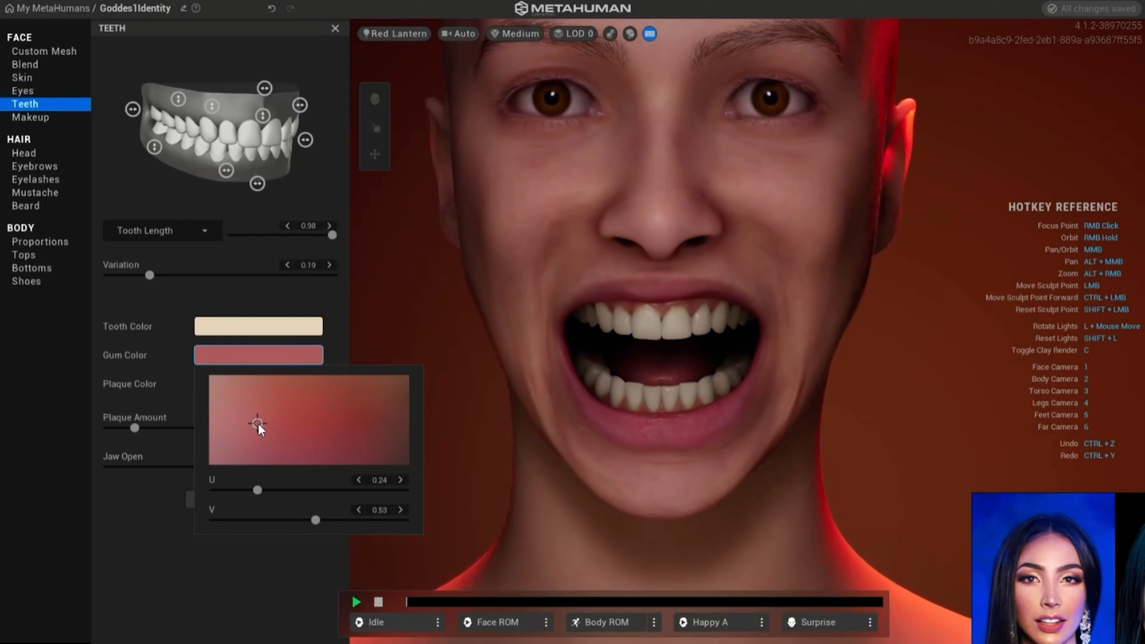
{"action": "left_click", "coordinate": [136, 528]}
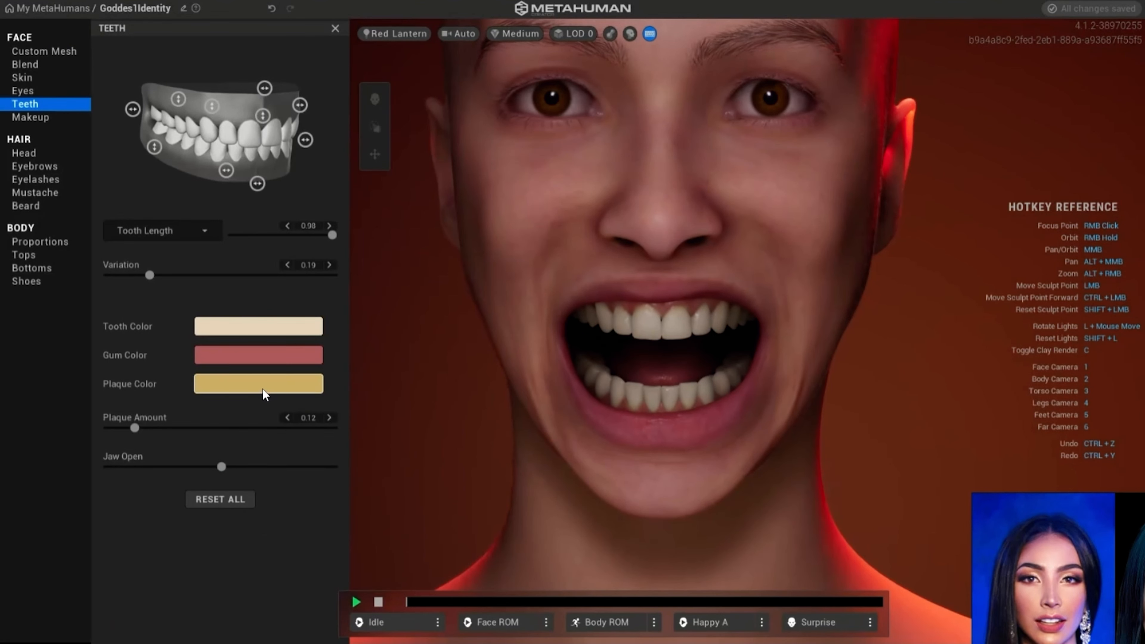
- Lighten the plaque color to a paler yellow and set Plaque Amount to 0.01
{"action": "left_click", "coordinate": [264, 394]}
{"action": "left_click_drag", "start_coordinate": [278, 436], "coordinate": [254, 442]}
{"action": "left_click", "coordinate": [143, 491]}
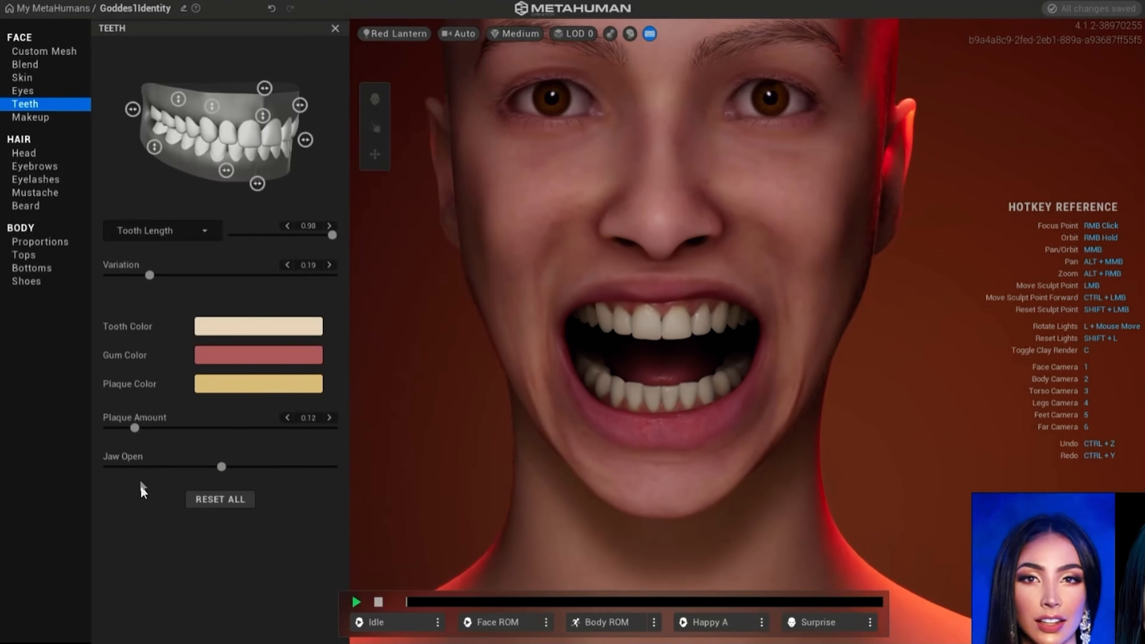
{"action": "left_click_drag", "start_coordinate": [134, 429], "coordinate": [109, 429]}
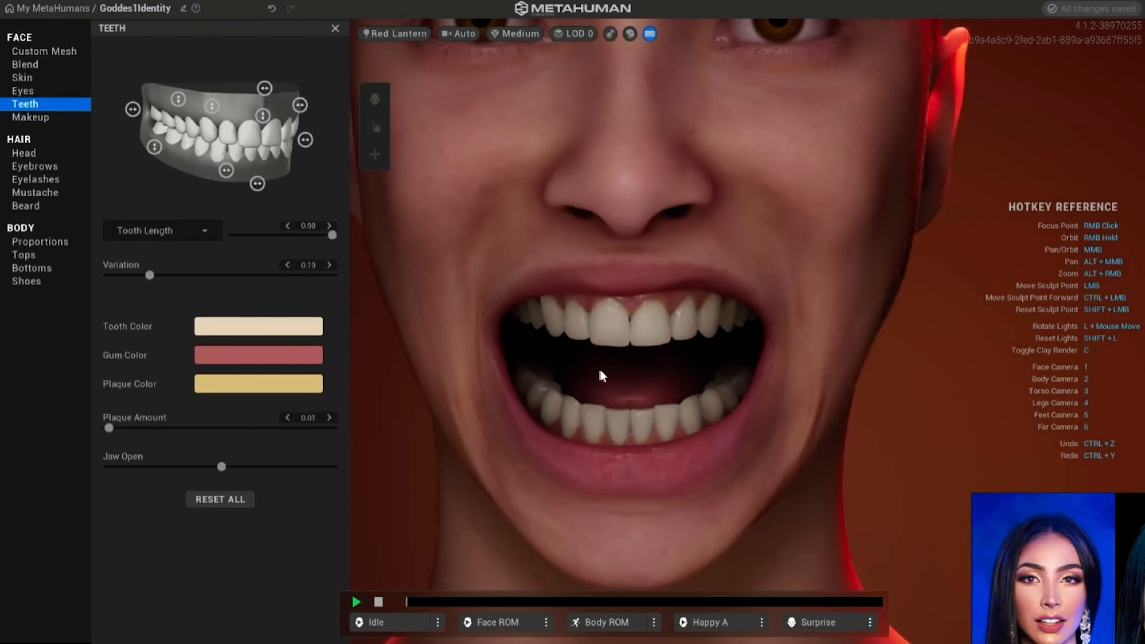
- Browse the head hair styles and apply Long Straight
{"action": "left_click", "coordinate": [45, 118]}
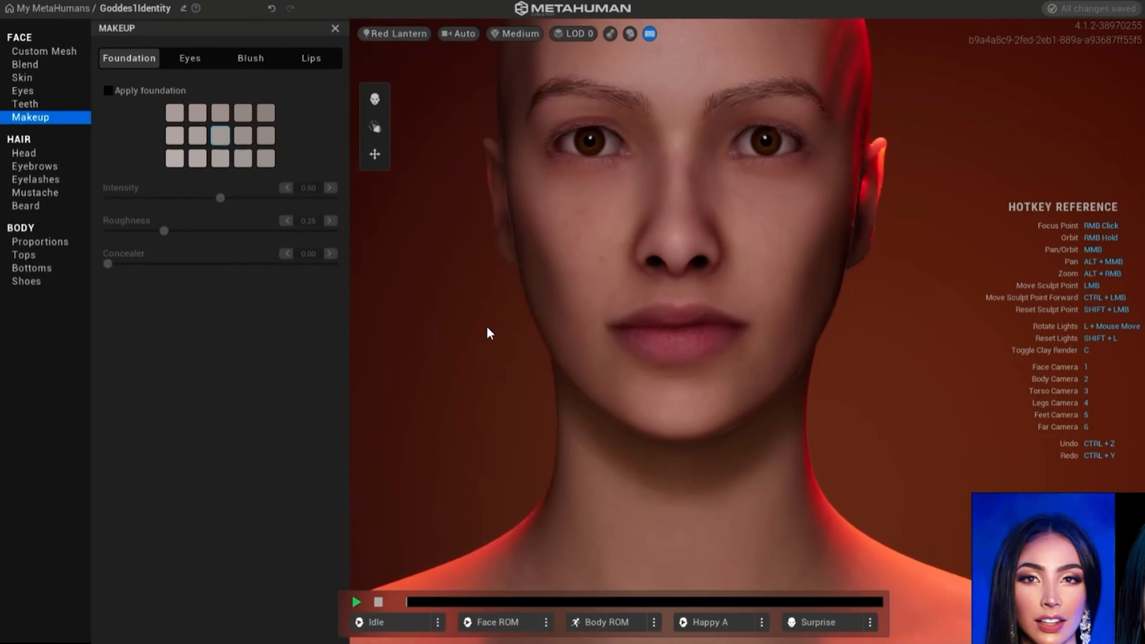
{"action": "left_click", "coordinate": [26, 154]}
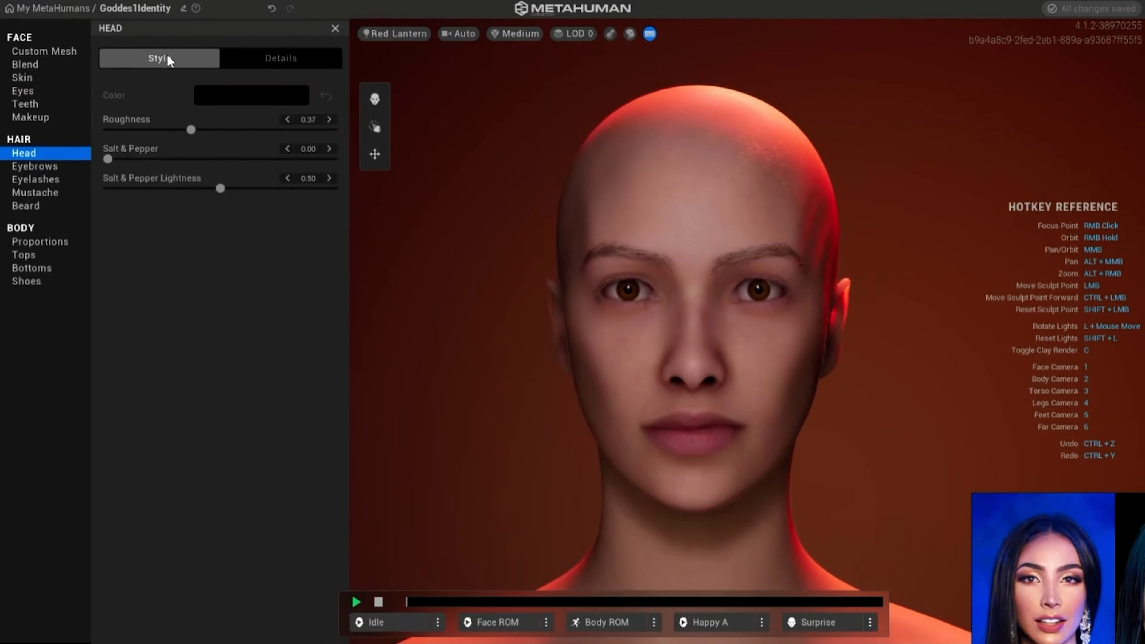
{"action": "left_click", "coordinate": [161, 58]}
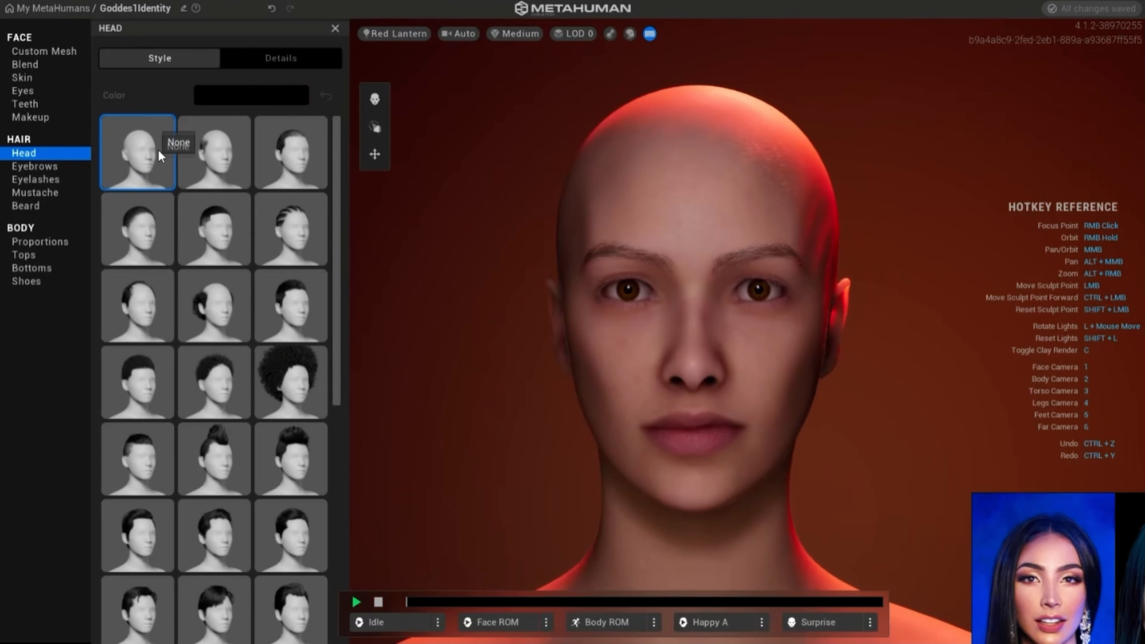
{"action": "scroll", "coordinate": [291, 192], "scroll_direction": "down", "scroll_amount": 2}
{"action": "scroll", "coordinate": [286, 184], "scroll_direction": "down", "scroll_amount": 6}
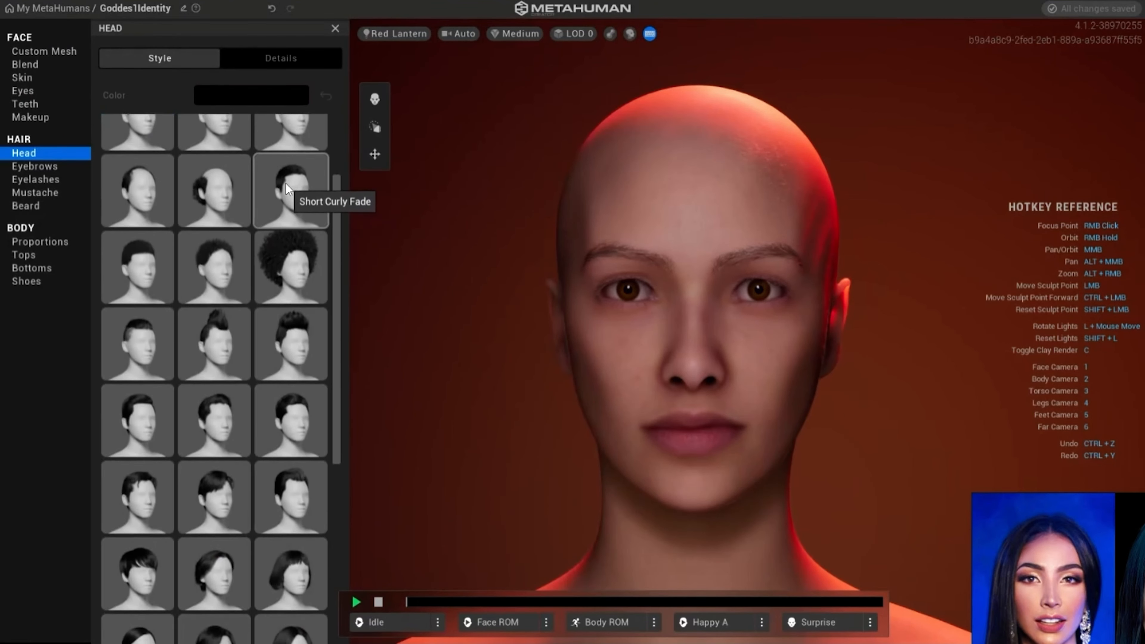
{"action": "scroll", "coordinate": [281, 185], "scroll_direction": "down", "scroll_amount": 5}
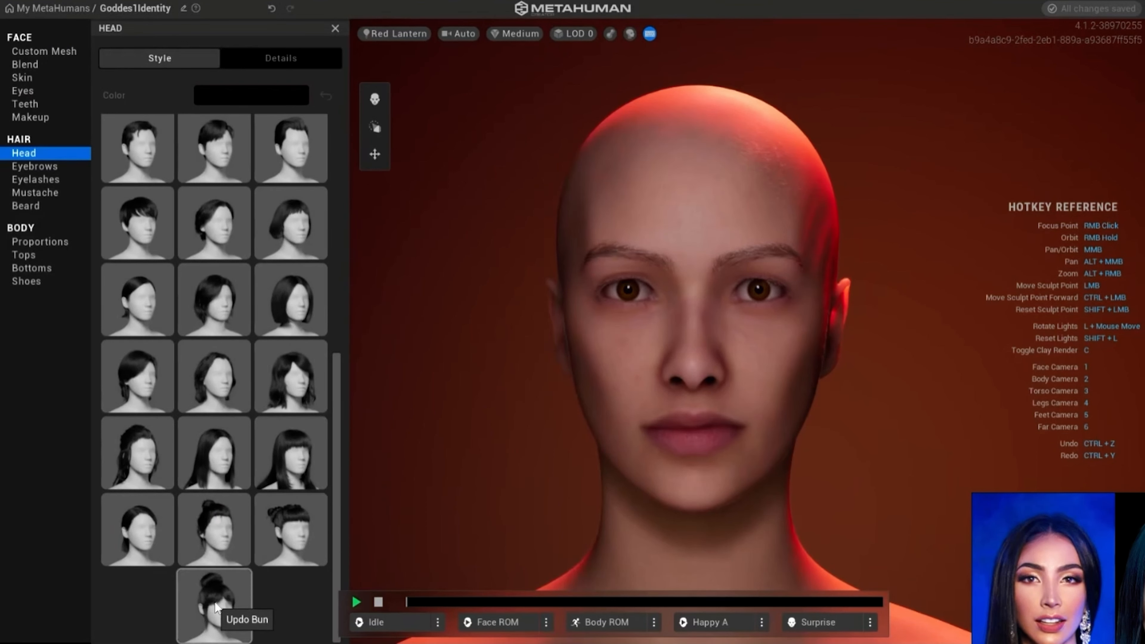
{"action": "left_click", "coordinate": [216, 459]}
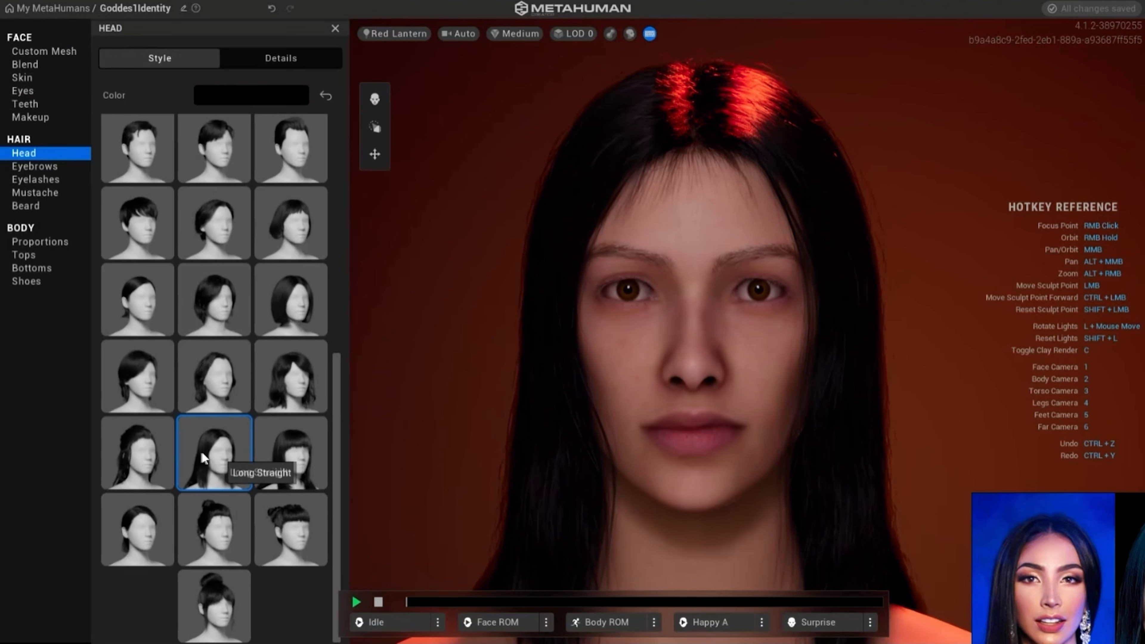
- Compare Medium Bob Messy and the sleek center-parted bob on the head, and return to the Long Straight hairstyle
{"action": "left_click", "coordinate": [209, 307]}
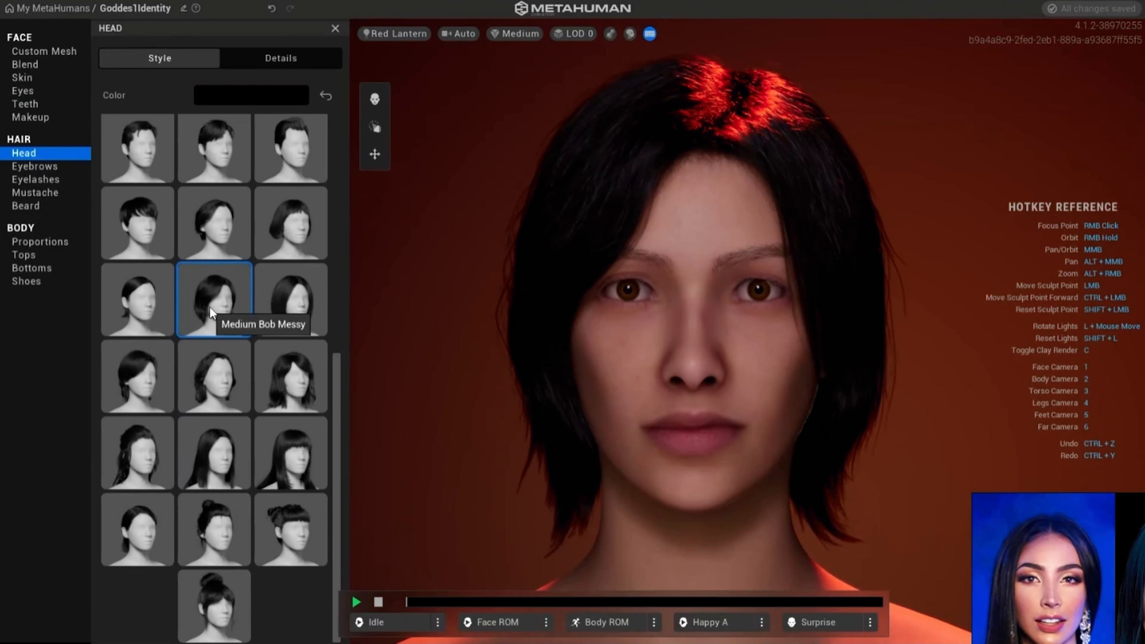
{"action": "left_click", "coordinate": [289, 296]}
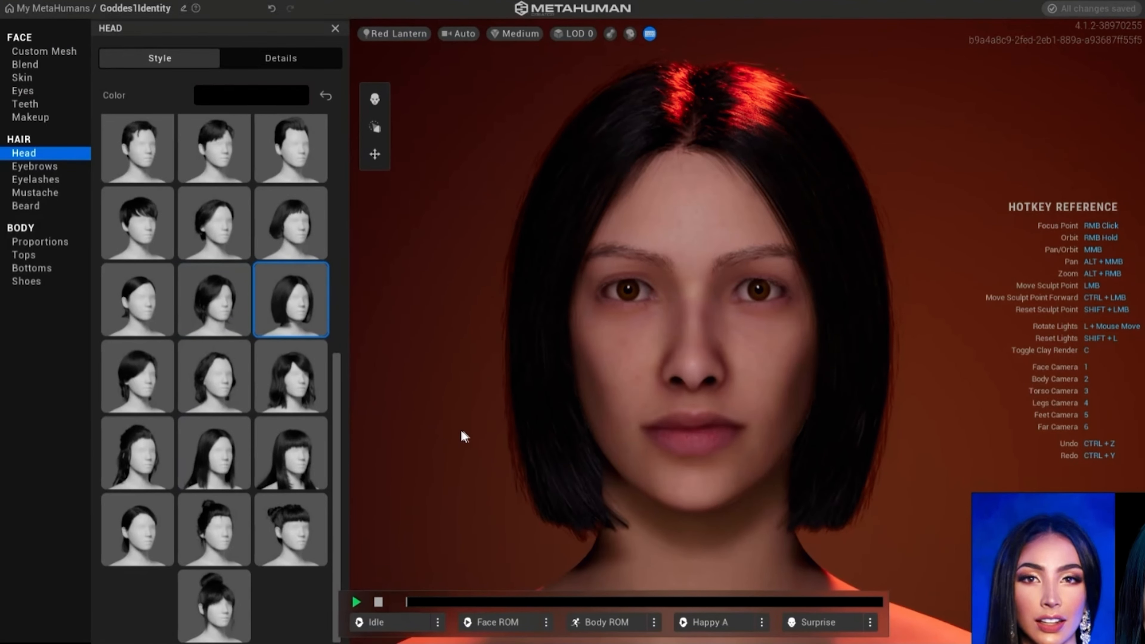
{"action": "mouse_move", "coordinate": [461, 431]}
{"action": "right_mouse_down"}
{"action": "mouse_move", "coordinate": [721, 419]}
{"action": "mouse_move", "coordinate": [380, 420]}
{"action": "mouse_move", "coordinate": [440, 424]}
{"action": "right_mouse_up"}
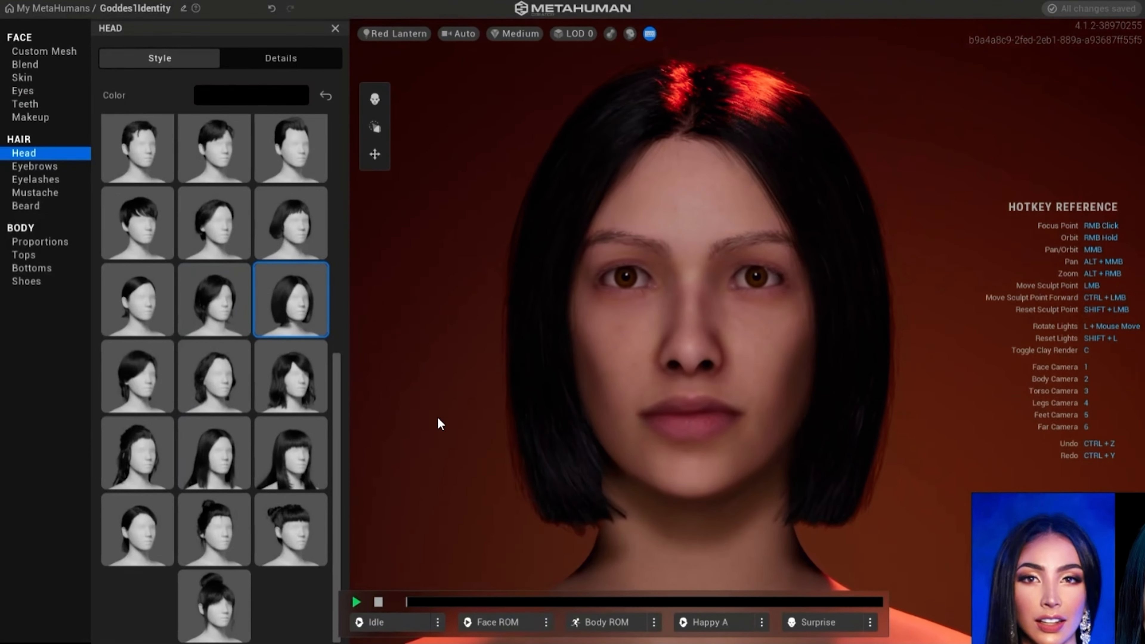
{"action": "left_click", "coordinate": [217, 443]}
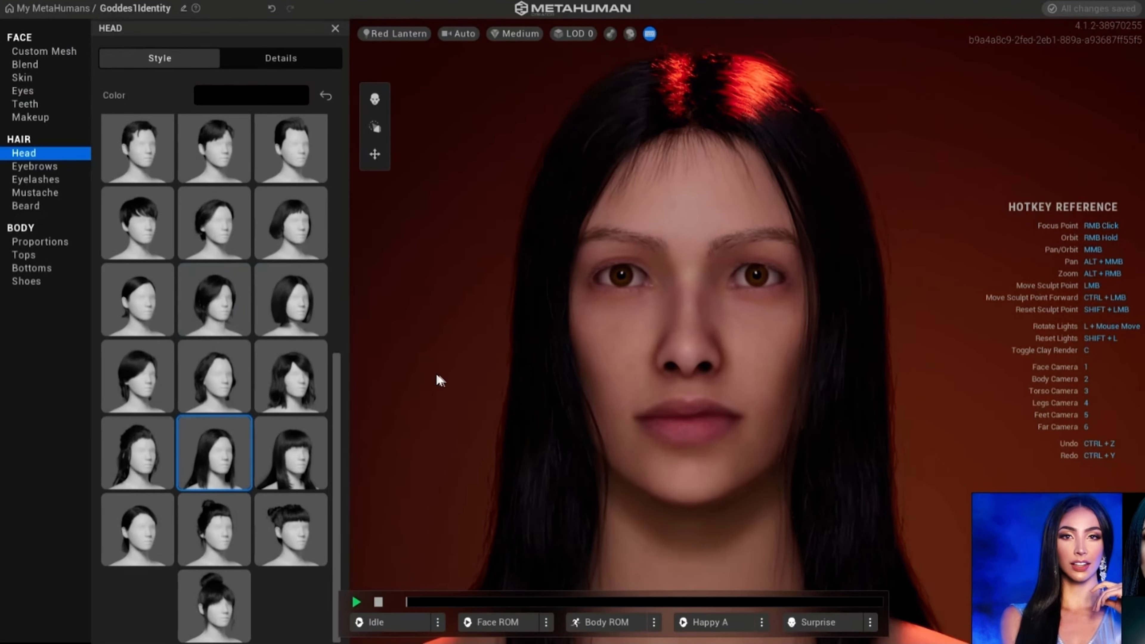
{"action": "mouse_move", "coordinate": [440, 380]}
{"action": "right_mouse_down"}
{"action": "mouse_move", "coordinate": [716, 369]}
{"action": "mouse_move", "coordinate": [490, 384]}
{"action": "mouse_move", "coordinate": [450, 369]}
{"action": "right_mouse_up"}
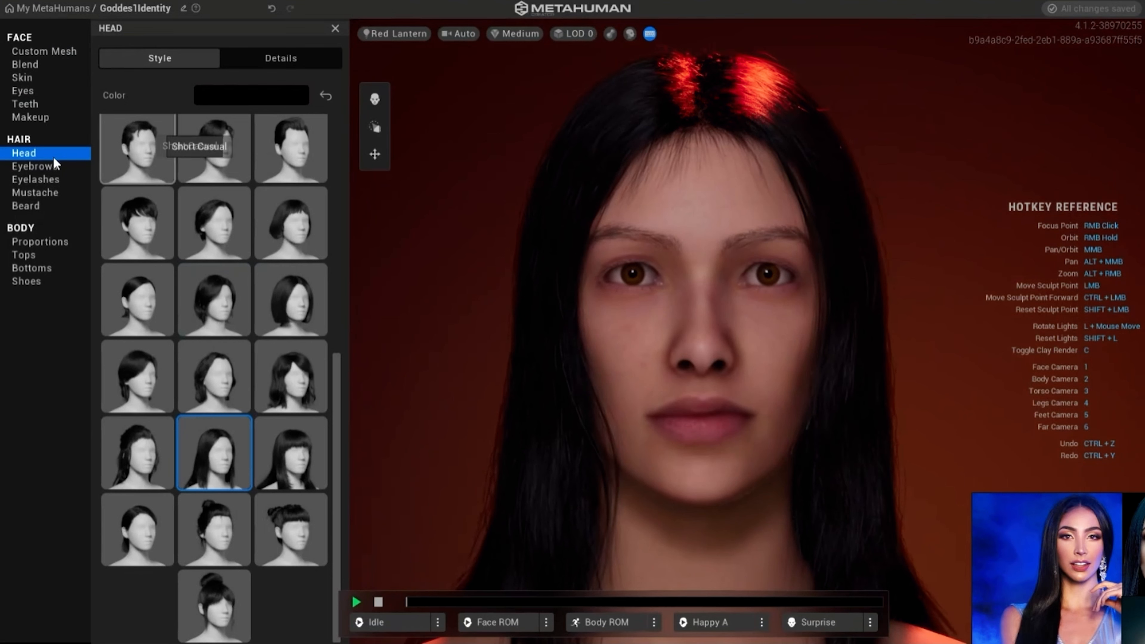
- Open the hair color details, test lighter custom shades, and set Melanin to 1.00 and Redness to 0.10
{"action": "left_click", "coordinate": [272, 63]}
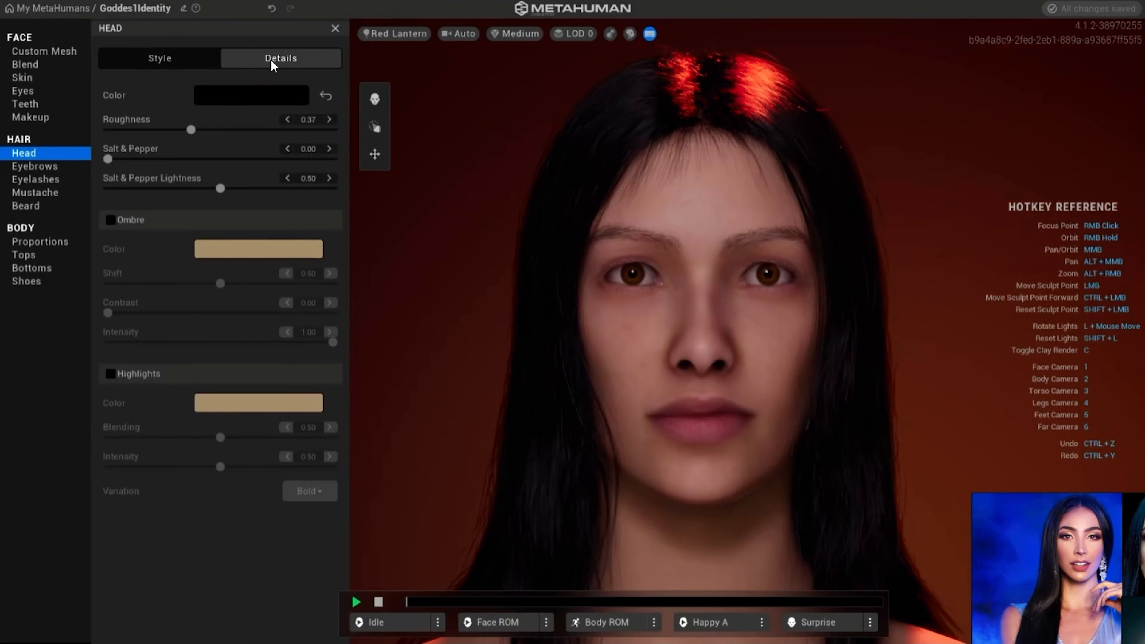
{"action": "left_click", "coordinate": [246, 97]}
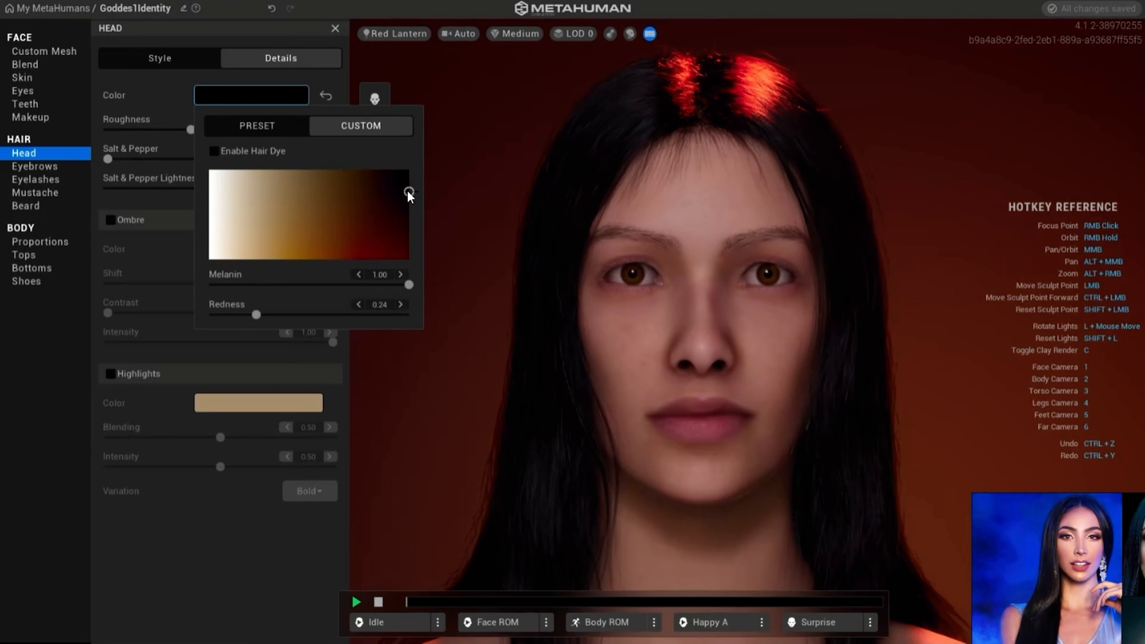
{"action": "left_click_drag", "start_coordinate": [408, 193], "coordinate": [256, 207]}
{"action": "left_click_drag", "start_coordinate": [234, 208], "coordinate": [409, 179]}
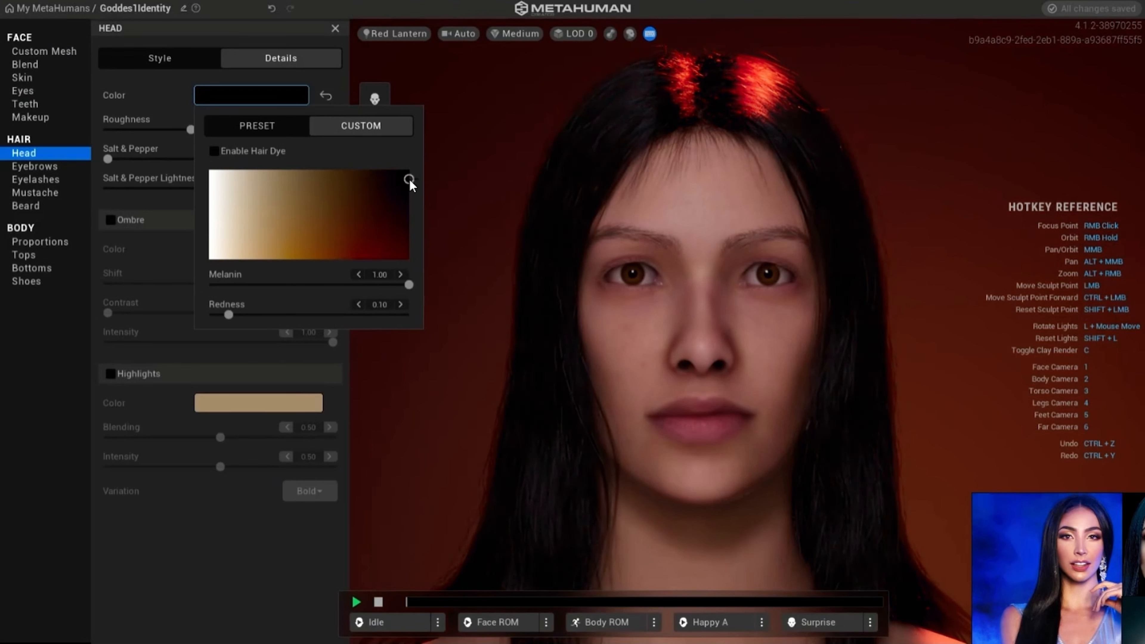
- Preview hair color swatches from the Neutral, Deep and Vibrant preset palettes
{"action": "left_click", "coordinate": [256, 128]}
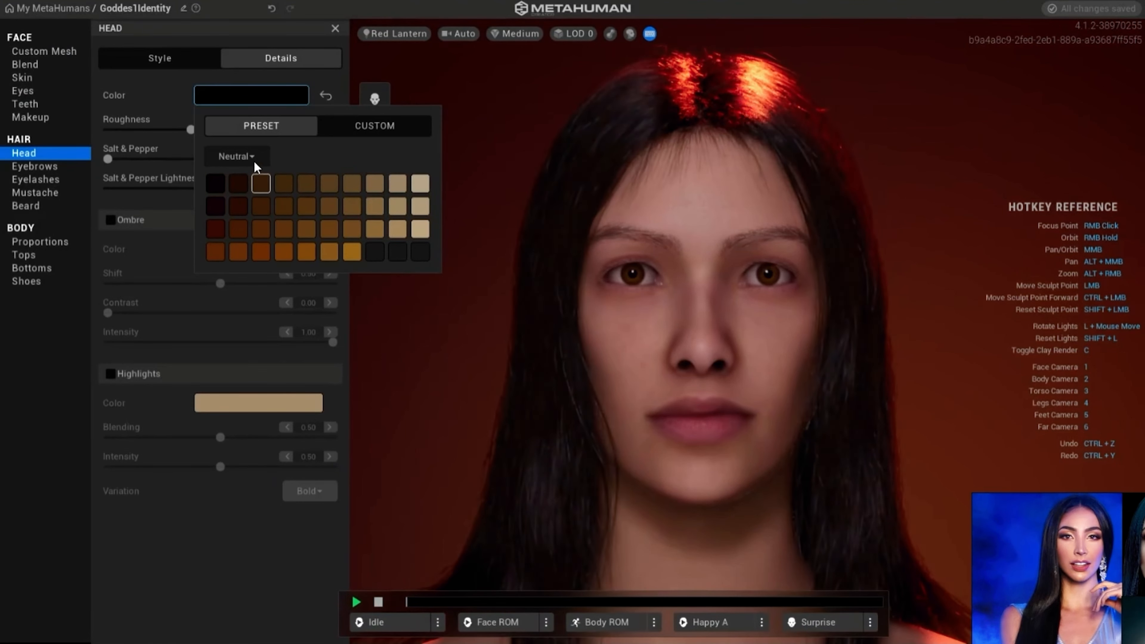
{"action": "left_click", "coordinate": [253, 156]}
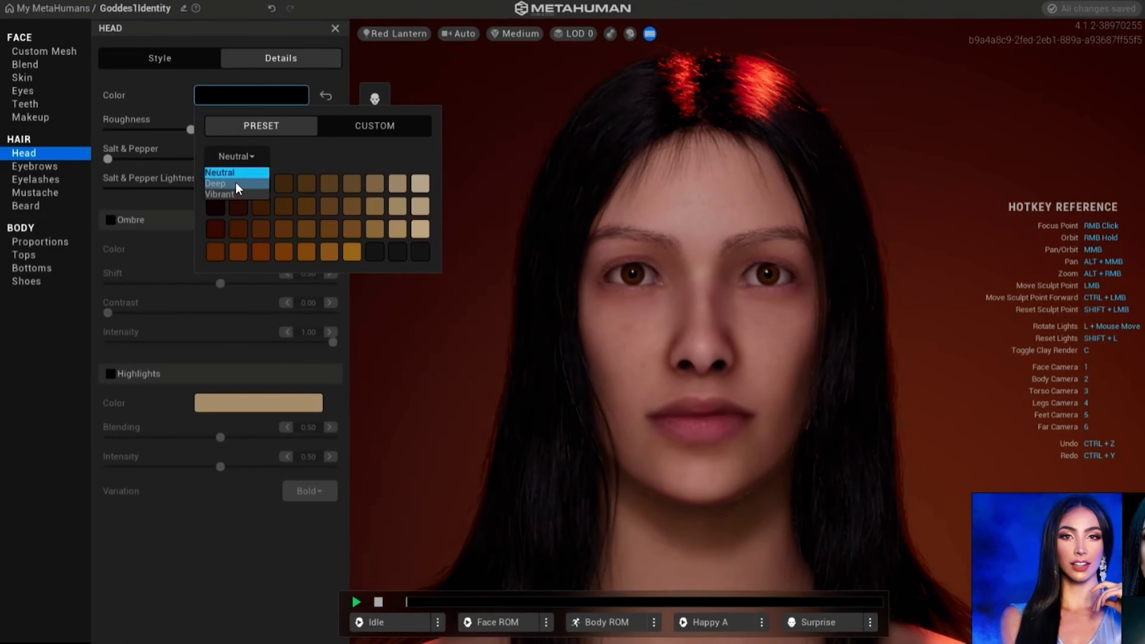
{"action": "left_click", "coordinate": [219, 183]}
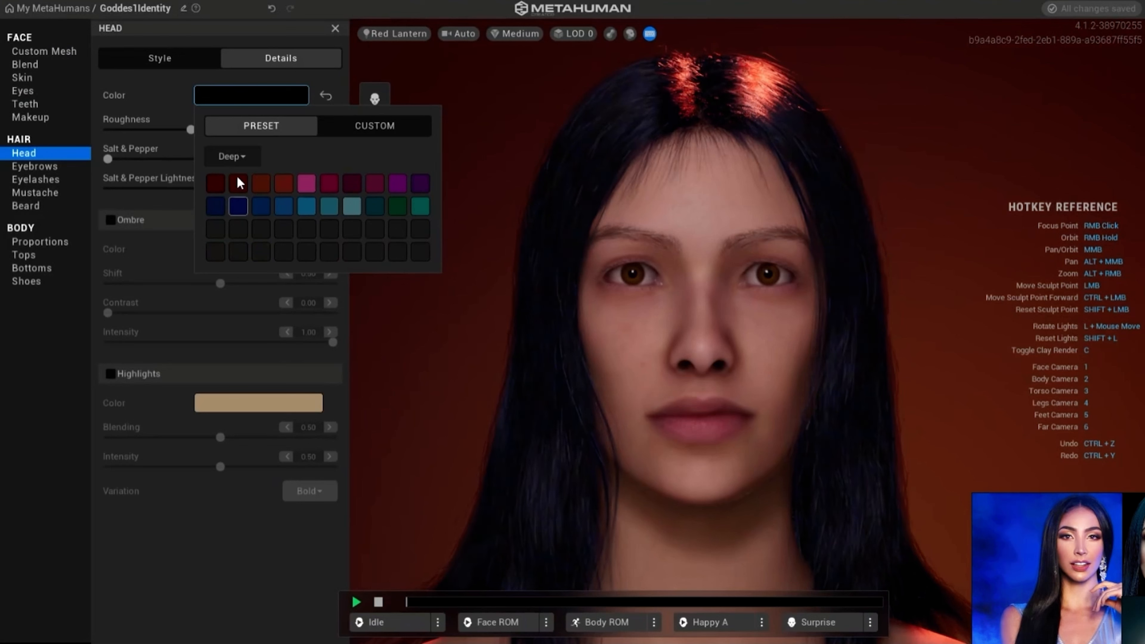
{"action": "left_click", "coordinate": [251, 154]}
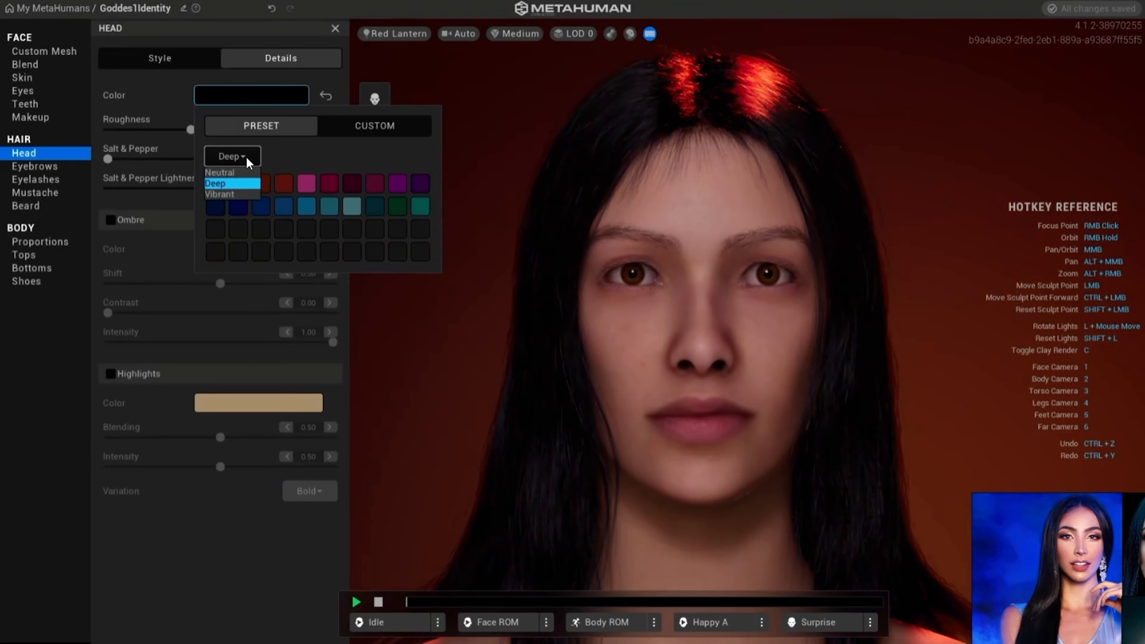
{"action": "left_click", "coordinate": [236, 173]}
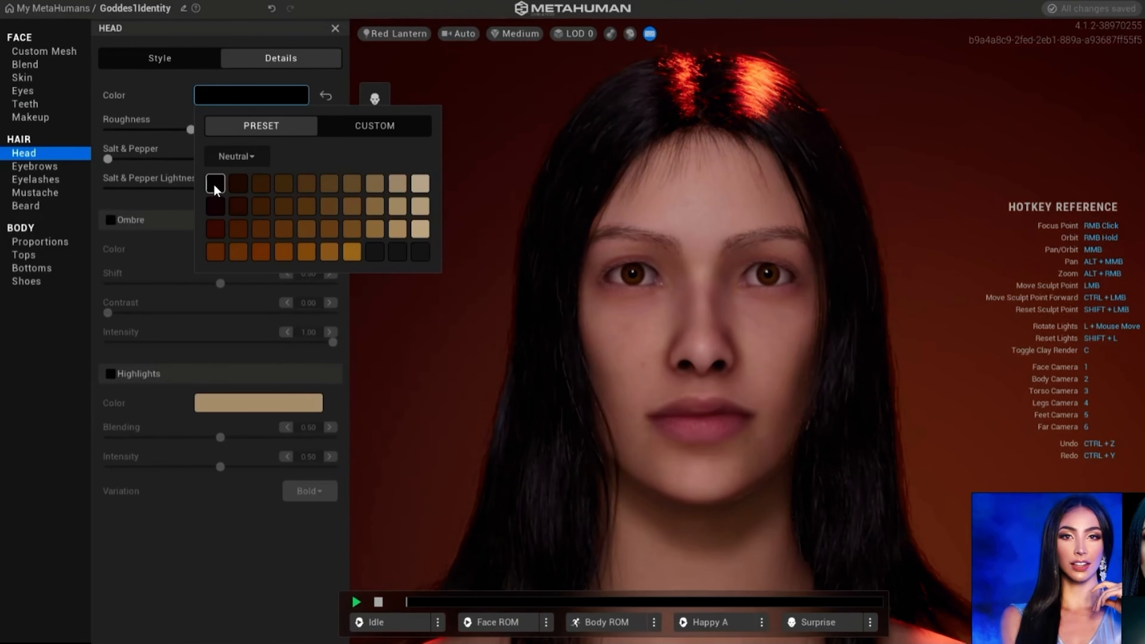
{"action": "left_click", "coordinate": [255, 155]}
{"action": "left_click", "coordinate": [236, 194]}
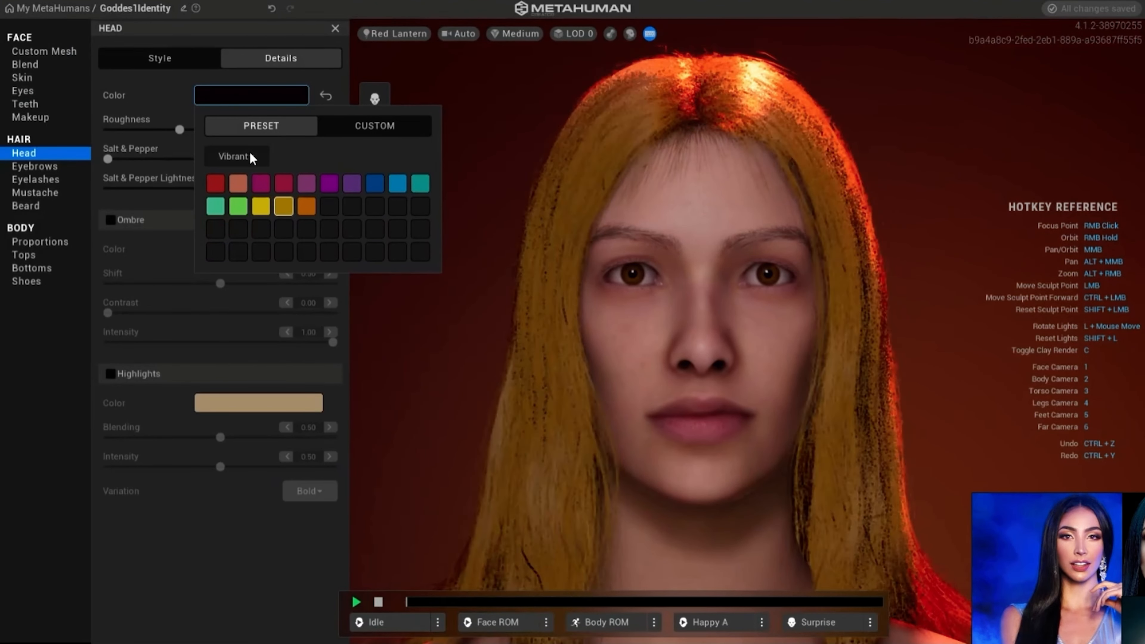
- Apply the second dark blue swatch from the Deep preset palette to the hair
{"action": "left_click", "coordinate": [257, 155]}
{"action": "left_click", "coordinate": [233, 183]}
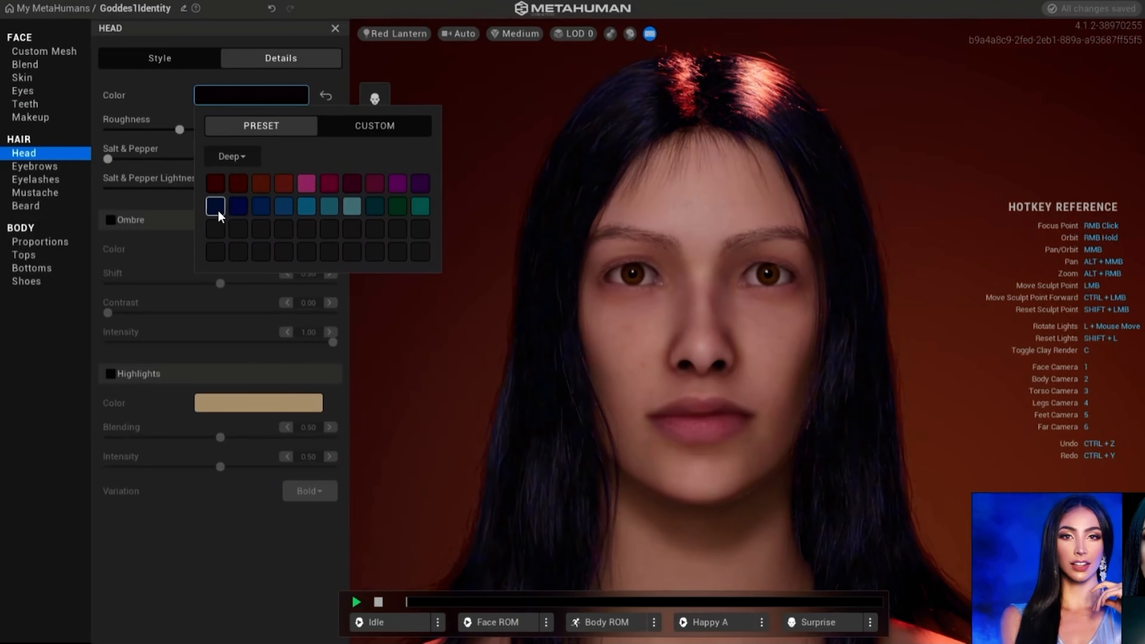
{"action": "left_click", "coordinate": [239, 208]}
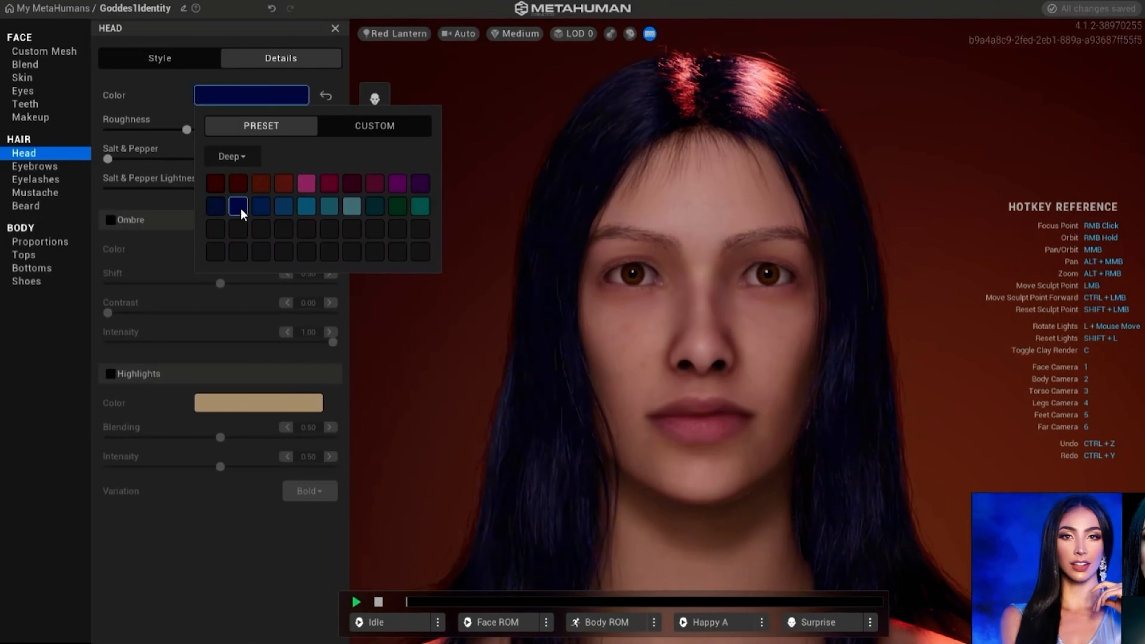
- Darken the dyed hair with custom values of Melanin 1.00 and Redness 0.08, and set the dye Hue to 31.26
{"action": "left_click", "coordinate": [242, 155]}
{"action": "left_click", "coordinate": [234, 173]}
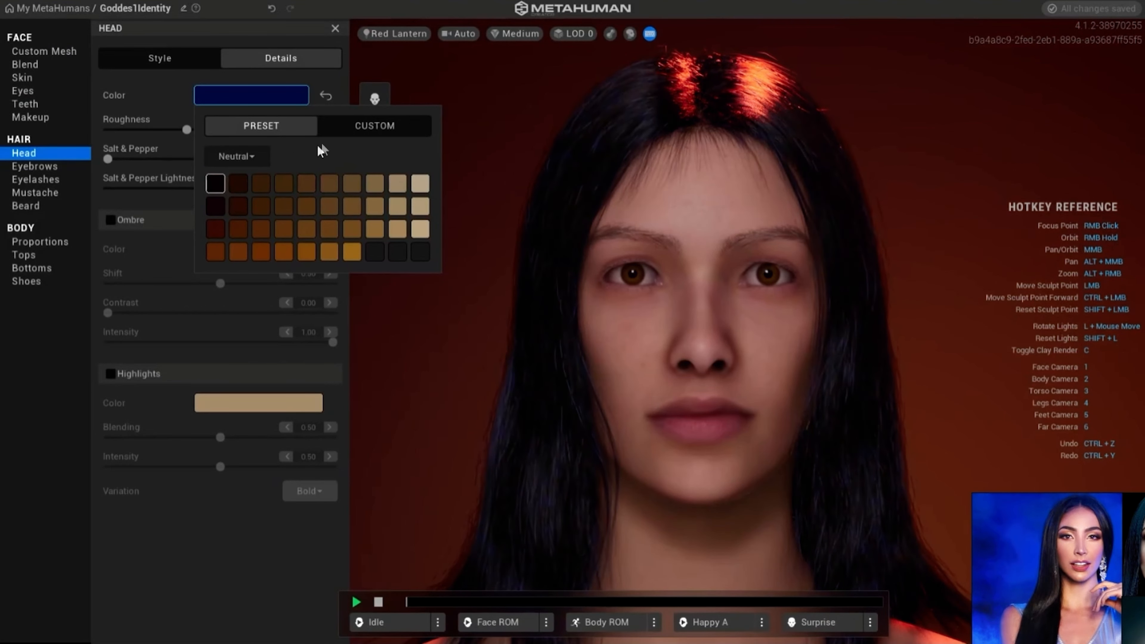
{"action": "left_click", "coordinate": [354, 127]}
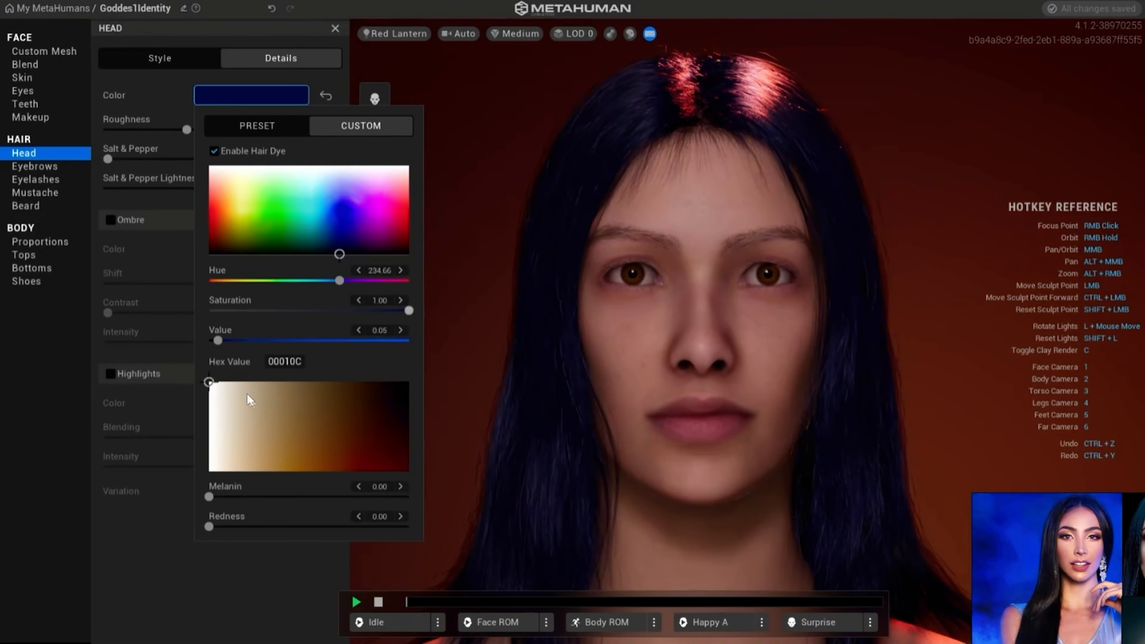
{"action": "left_click_drag", "start_coordinate": [210, 382], "coordinate": [414, 388]}
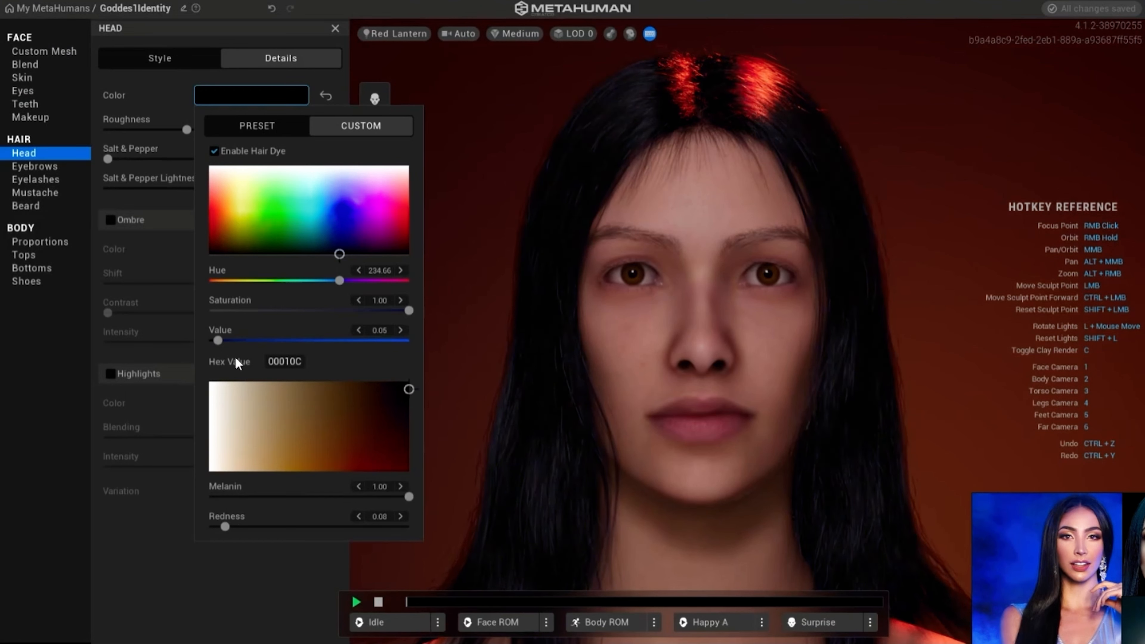
{"action": "left_click_drag", "start_coordinate": [342, 280], "coordinate": [228, 283]}
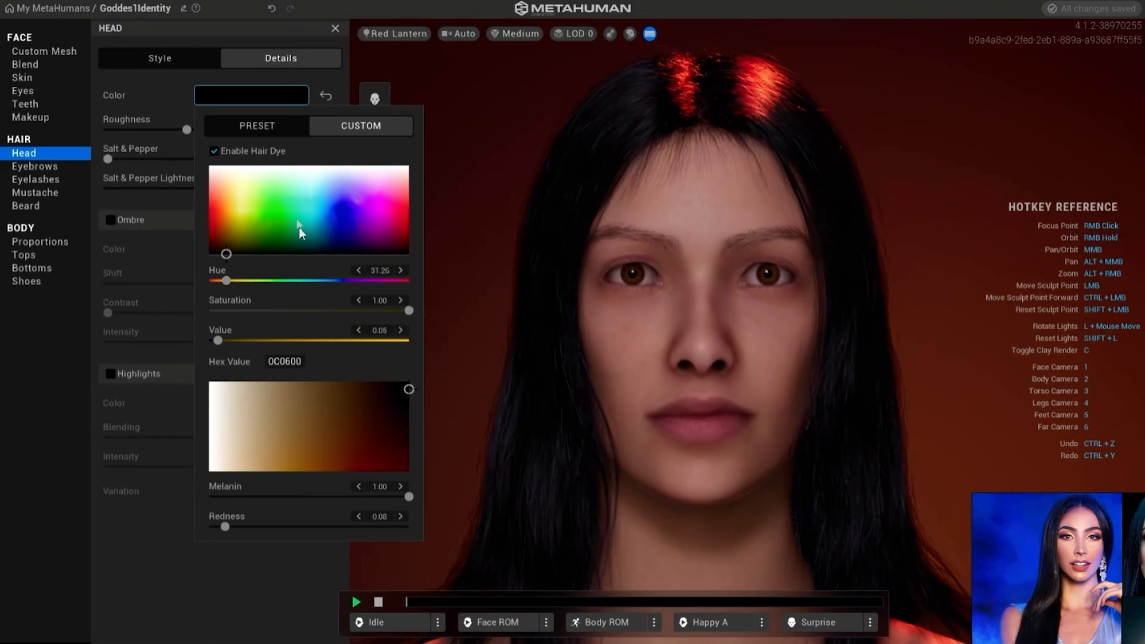
{"action": "left_click", "coordinate": [166, 93]}
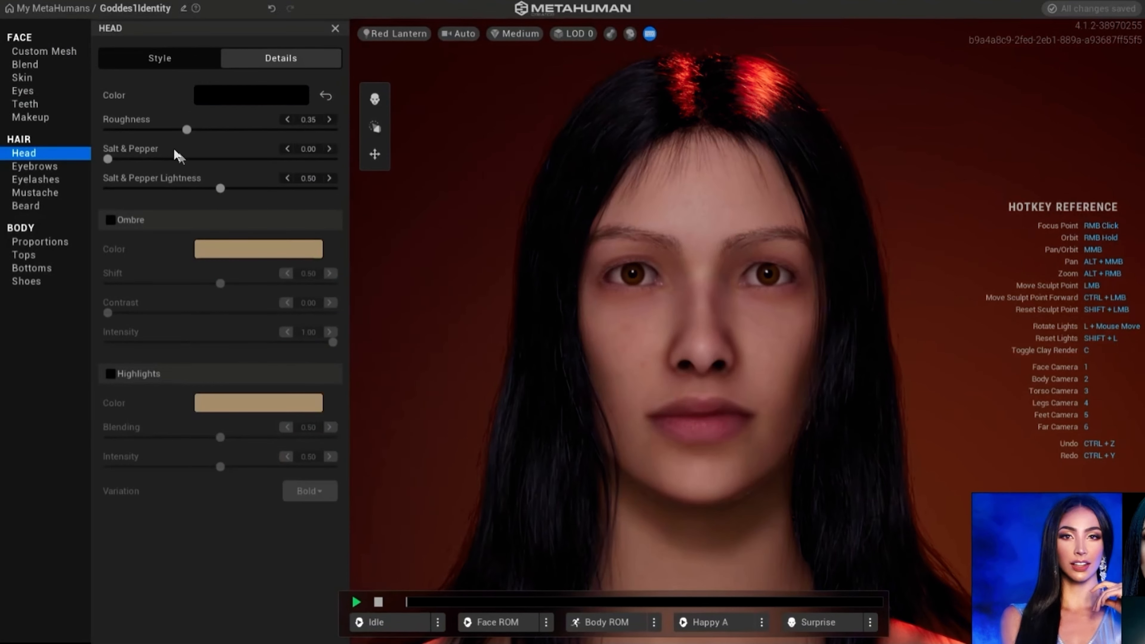
- Enable Ombre on the hair, frame the hair ends, and set Shift to 0.60
{"action": "left_click", "coordinate": [110, 220]}
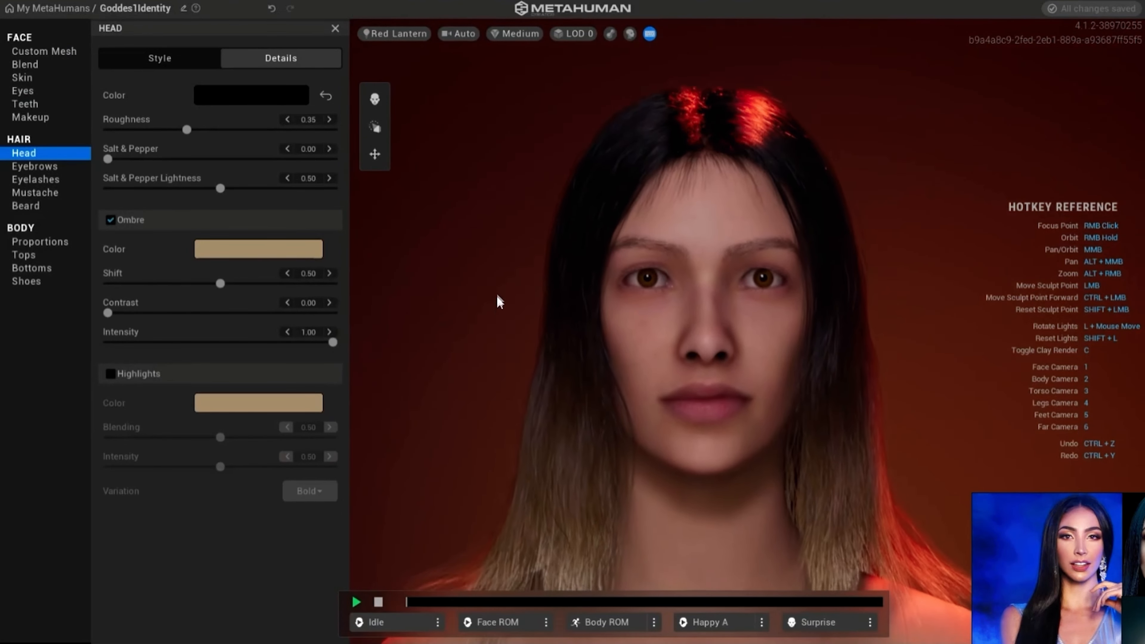
{"action": "middle_click_drag", "start_coordinate": [498, 297], "coordinate": [496, 211]}
{"action": "middle_click_drag", "start_coordinate": [486, 260], "coordinate": [486, 271]}
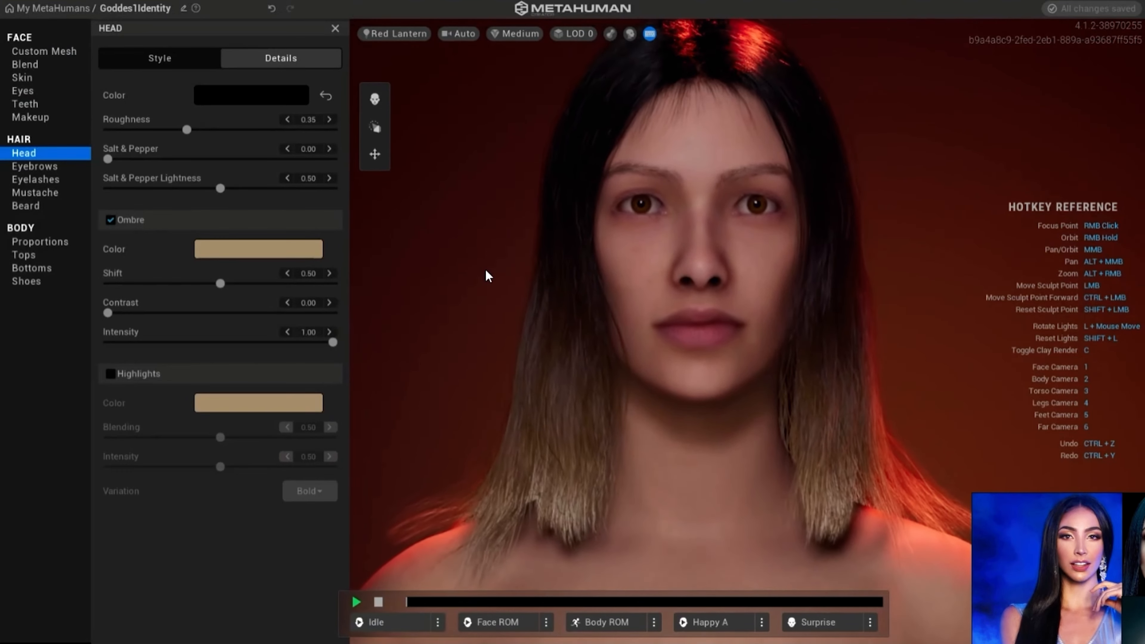
{"action": "mouse_move", "coordinate": [229, 284]}
{"action": "left_mouse_down"}
{"action": "mouse_move", "coordinate": [335, 289]}
{"action": "mouse_move", "coordinate": [231, 285]}
{"action": "left_mouse_up"}
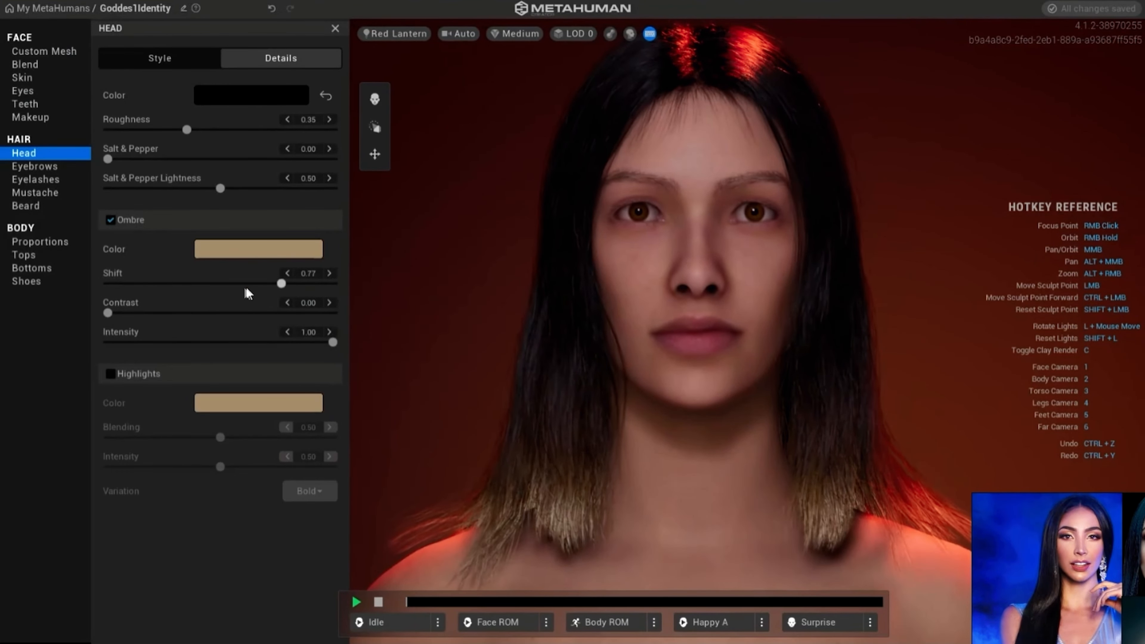
- Color the hair's Ombre with the dark purple swatch ending the first row of the Deep preset palette
{"action": "left_click", "coordinate": [251, 252]}
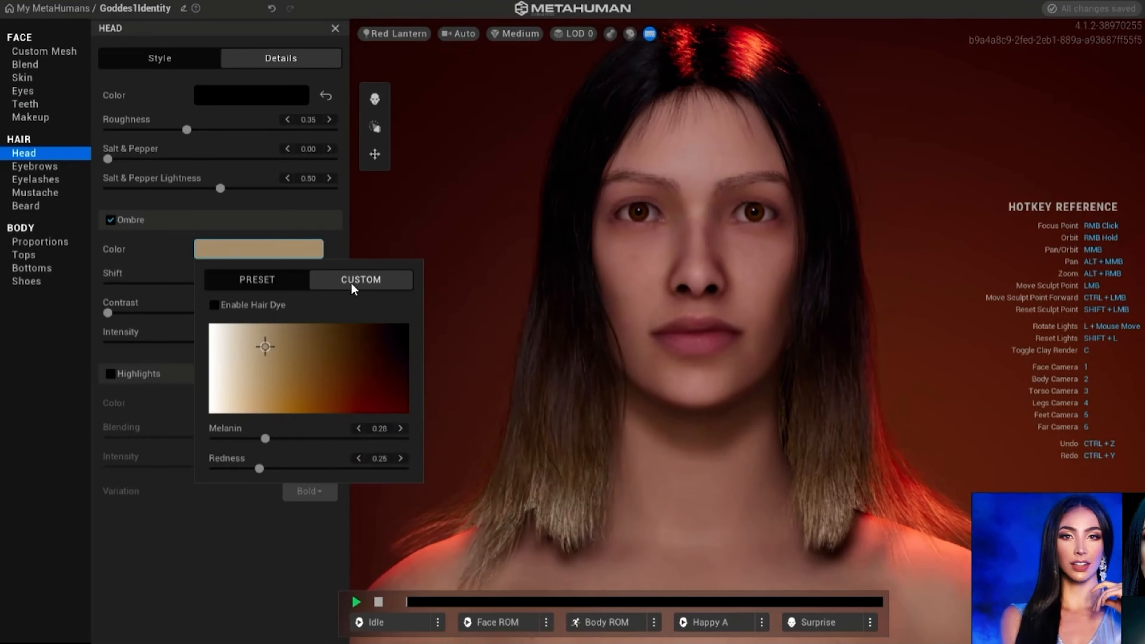
{"action": "left_click", "coordinate": [266, 280]}
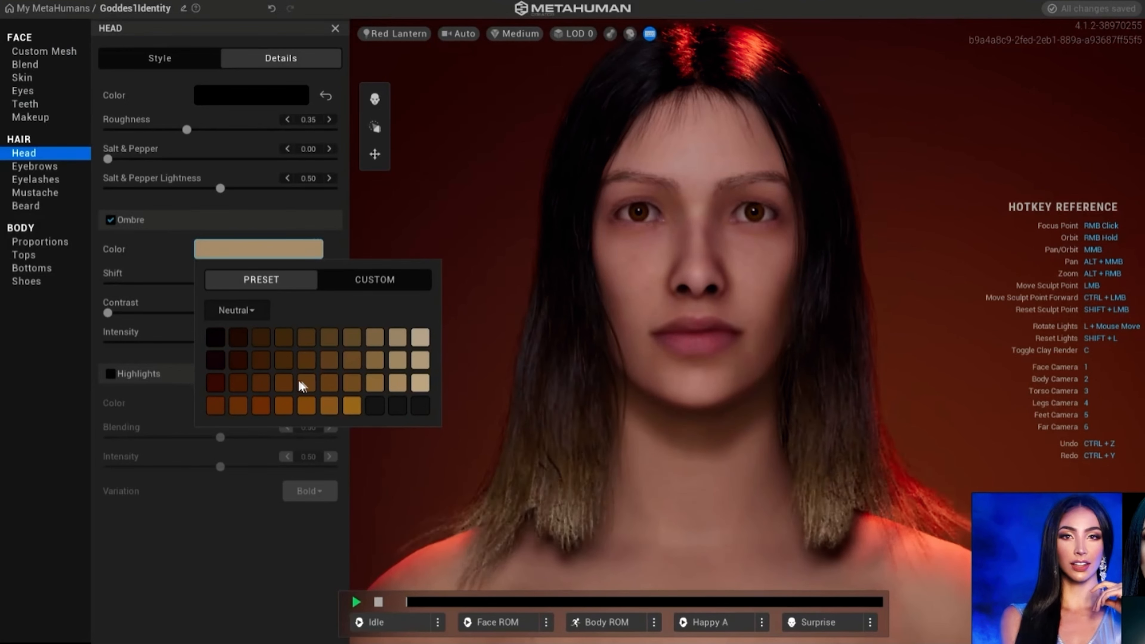
{"action": "left_click", "coordinate": [260, 312]}
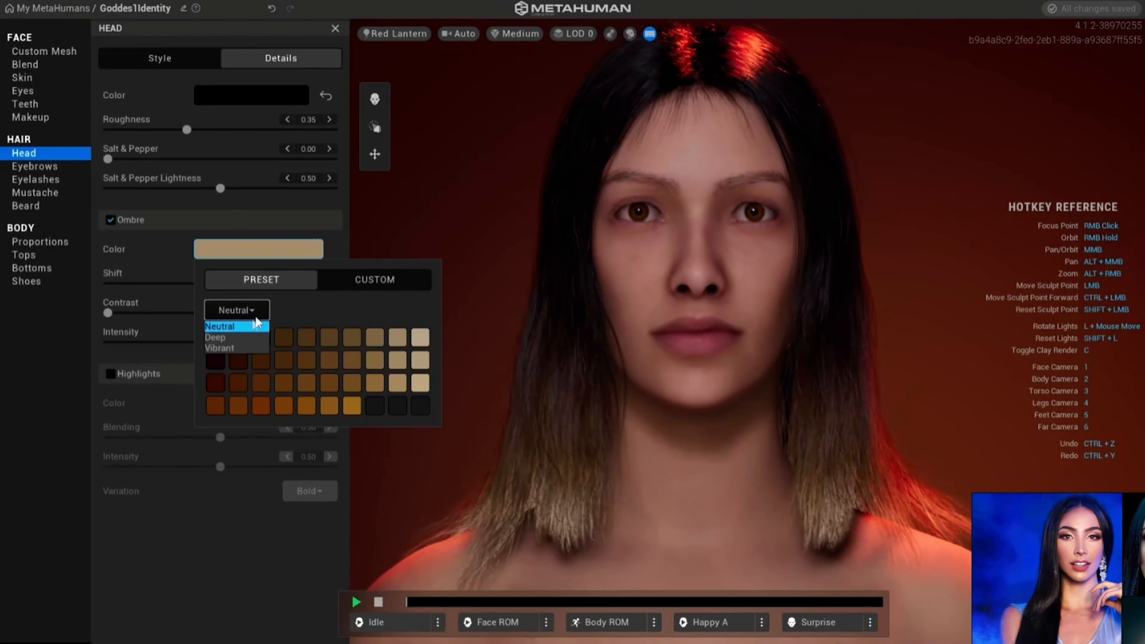
{"action": "left_click", "coordinate": [237, 340]}
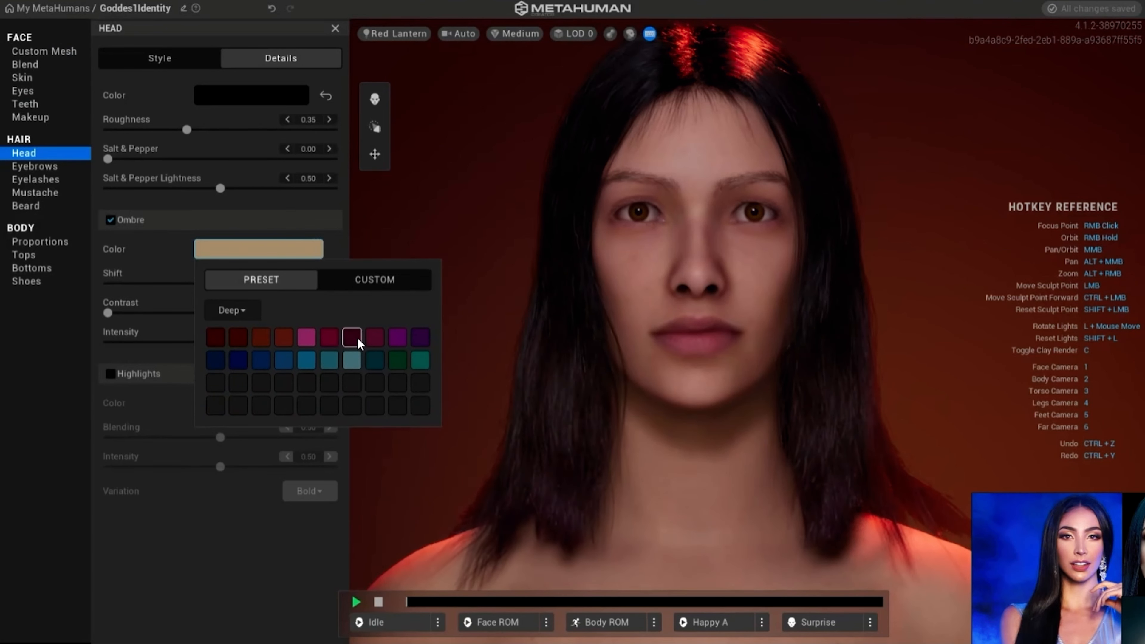
{"action": "left_click", "coordinate": [423, 343]}
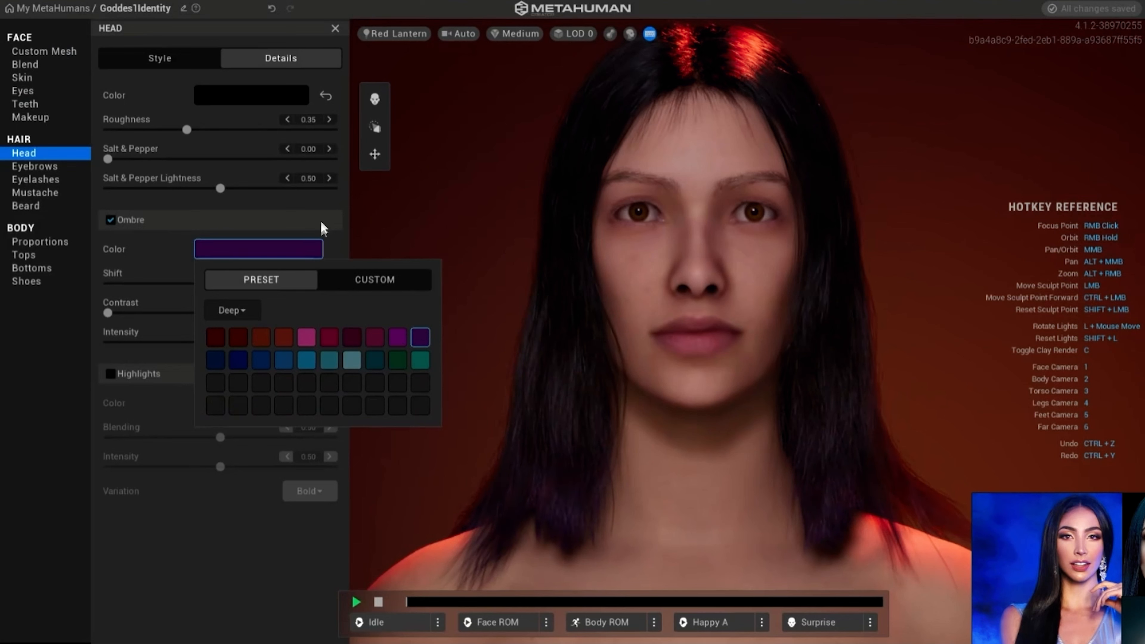
{"action": "left_click", "coordinate": [156, 255]}
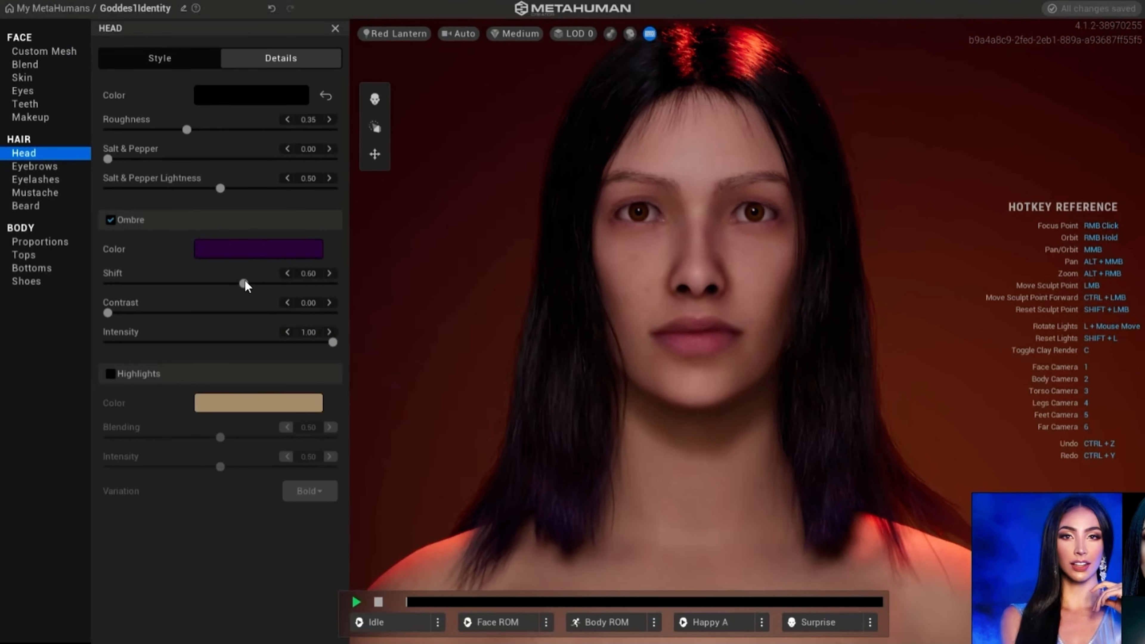
- Set the Ombre Shift to 0.55 and Contrast to 0.05, keeping Intensity at 1.00
{"action": "mouse_move", "coordinate": [243, 283]}
{"action": "left_mouse_down"}
{"action": "mouse_move", "coordinate": [151, 287]}
{"action": "mouse_move", "coordinate": [232, 289]}
{"action": "left_mouse_up"}
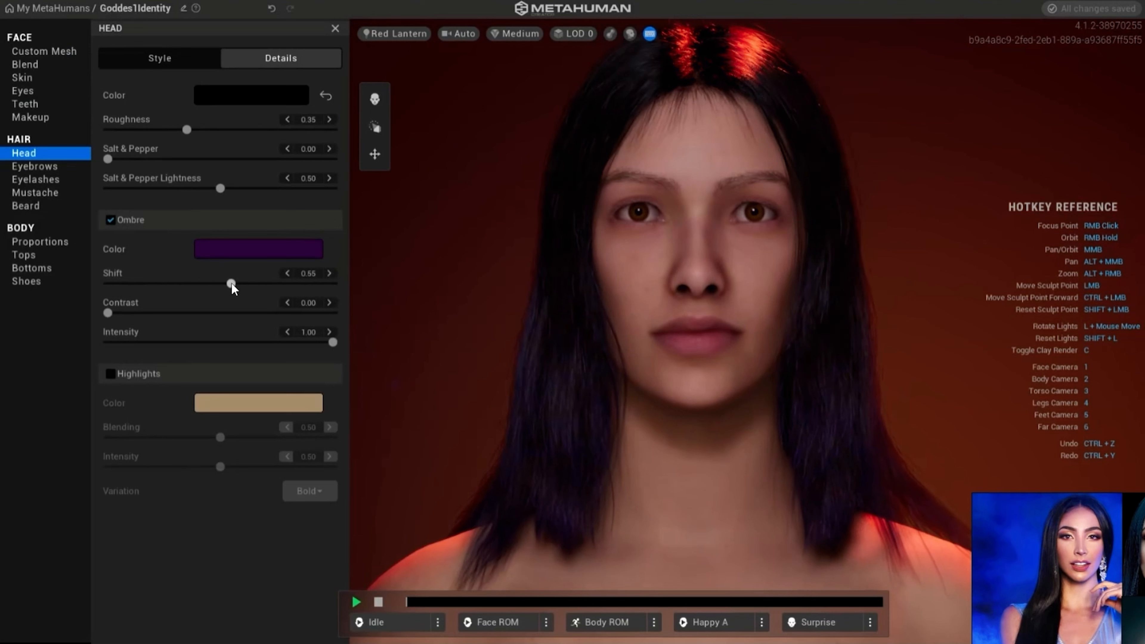
{"action": "mouse_move", "coordinate": [108, 312]}
{"action": "left_mouse_down"}
{"action": "mouse_move", "coordinate": [170, 318]}
{"action": "mouse_move", "coordinate": [121, 318]}
{"action": "left_mouse_up"}
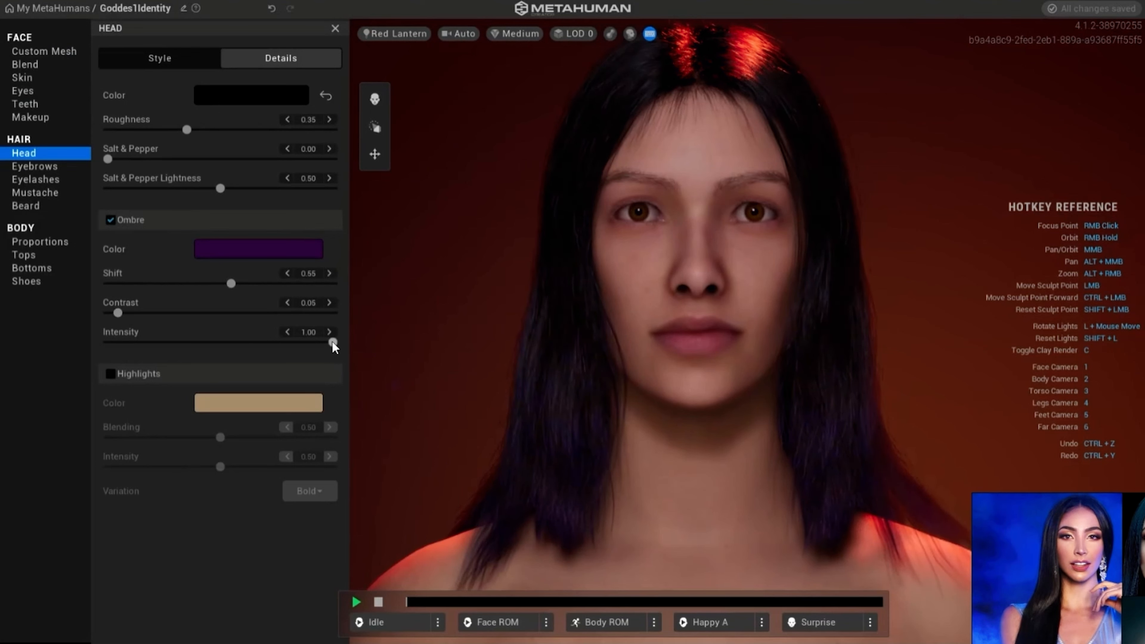
{"action": "mouse_move", "coordinate": [333, 342]}
{"action": "left_mouse_down"}
{"action": "mouse_move", "coordinate": [183, 343]}
{"action": "mouse_move", "coordinate": [350, 351]}
{"action": "left_mouse_up"}
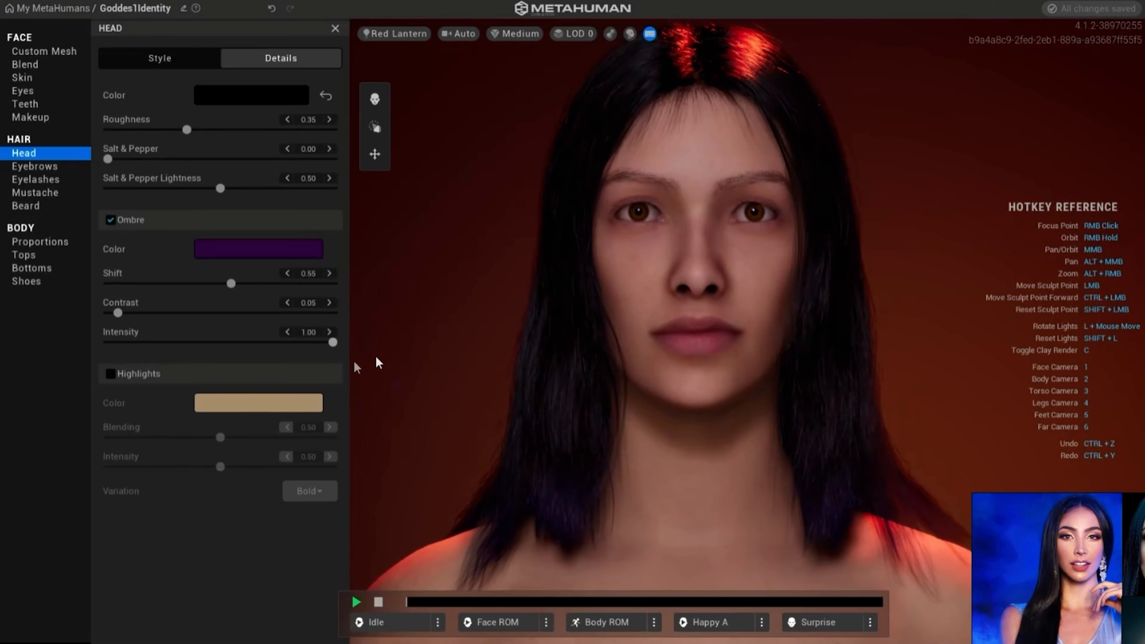
- Enable Highlights on the hair and color them with the bright purple swatch from the Vibrant preset palette
{"action": "left_click", "coordinate": [110, 374]}
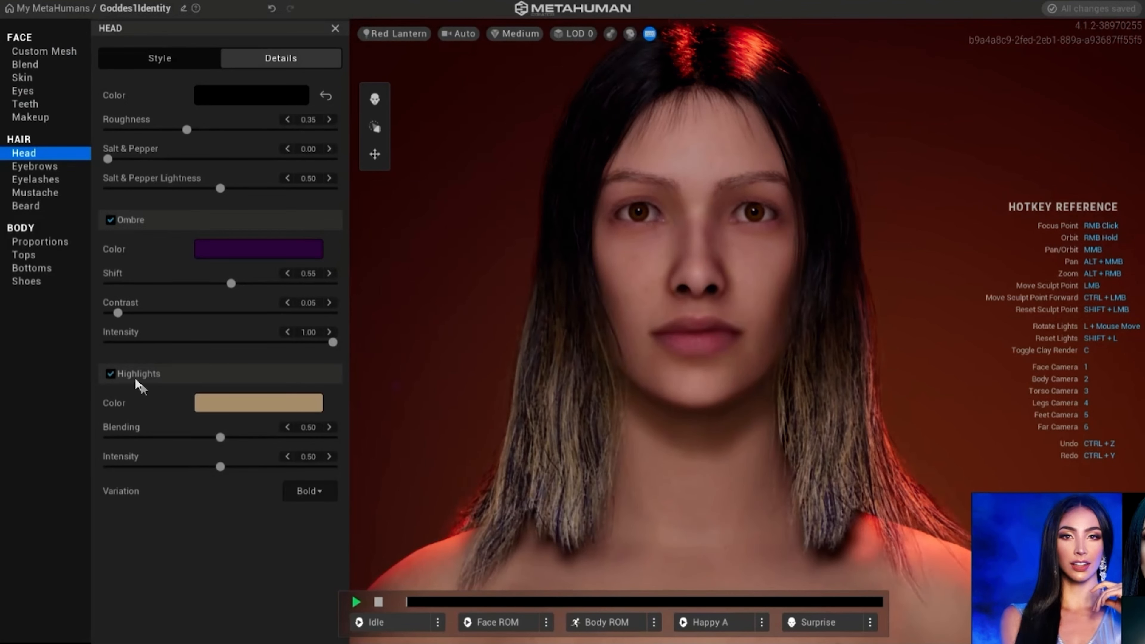
{"action": "left_click", "coordinate": [246, 415]}
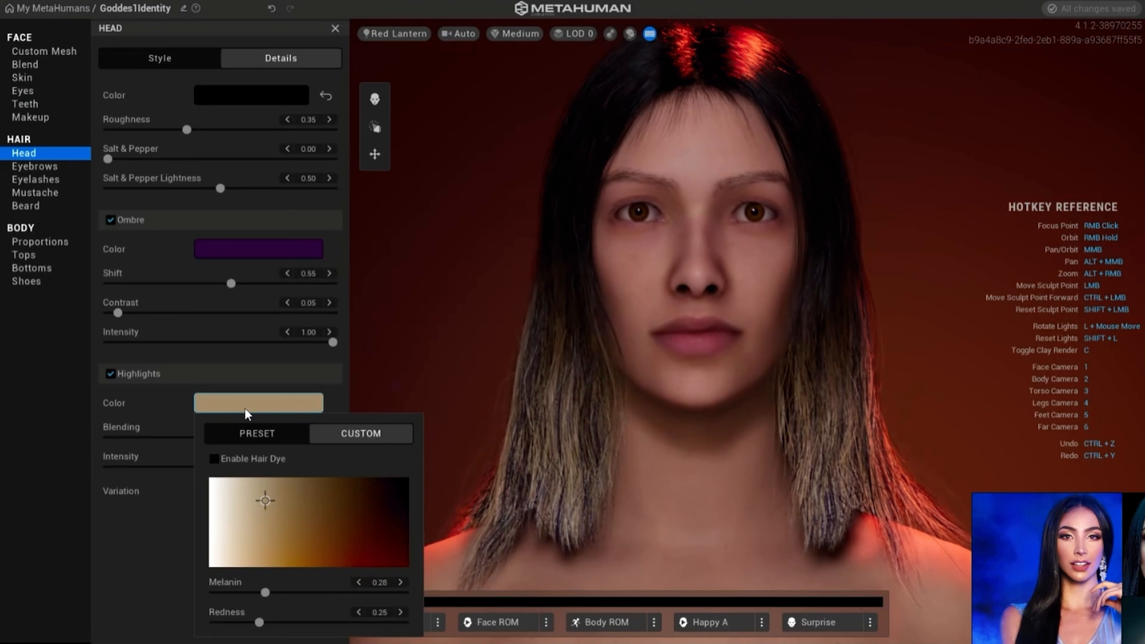
{"action": "left_click", "coordinate": [272, 438]}
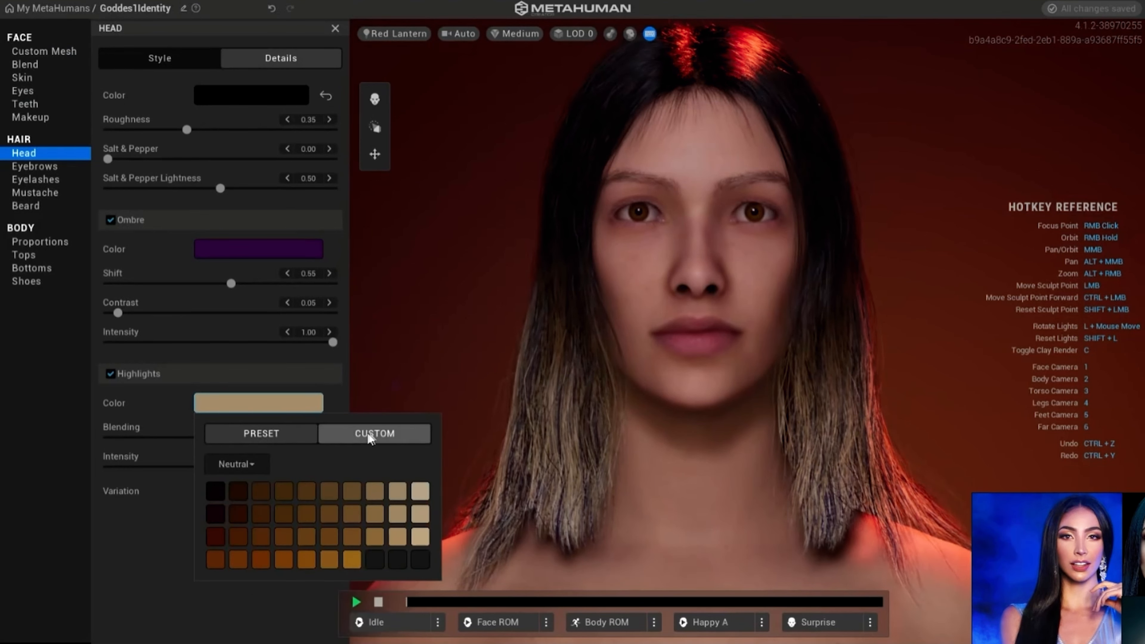
{"action": "left_click", "coordinate": [250, 465]}
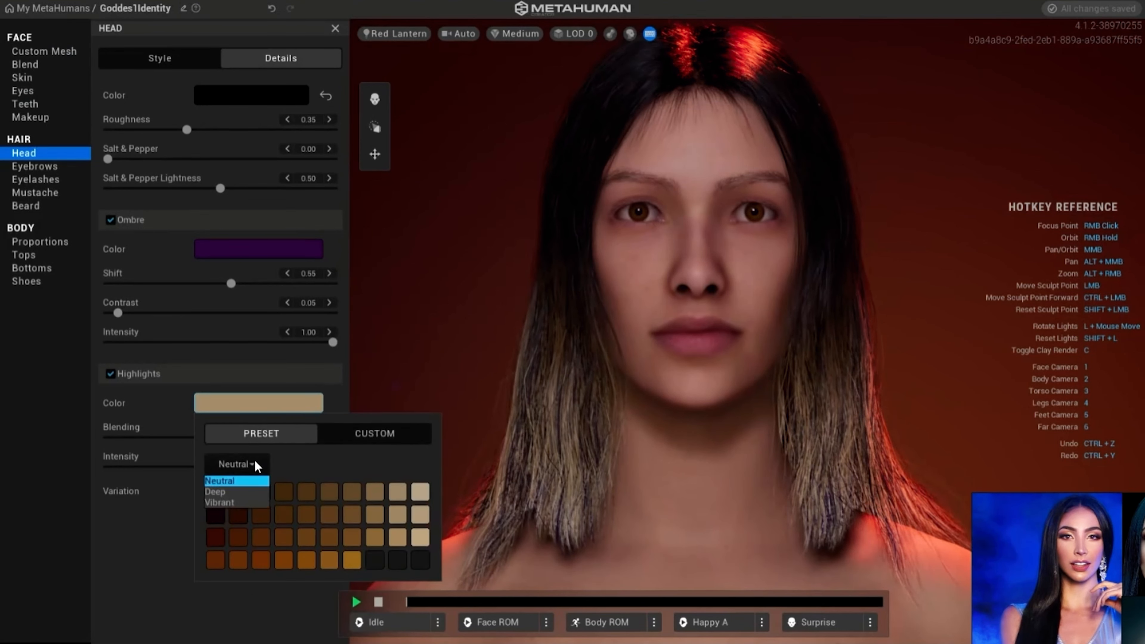
{"action": "left_click", "coordinate": [233, 502]}
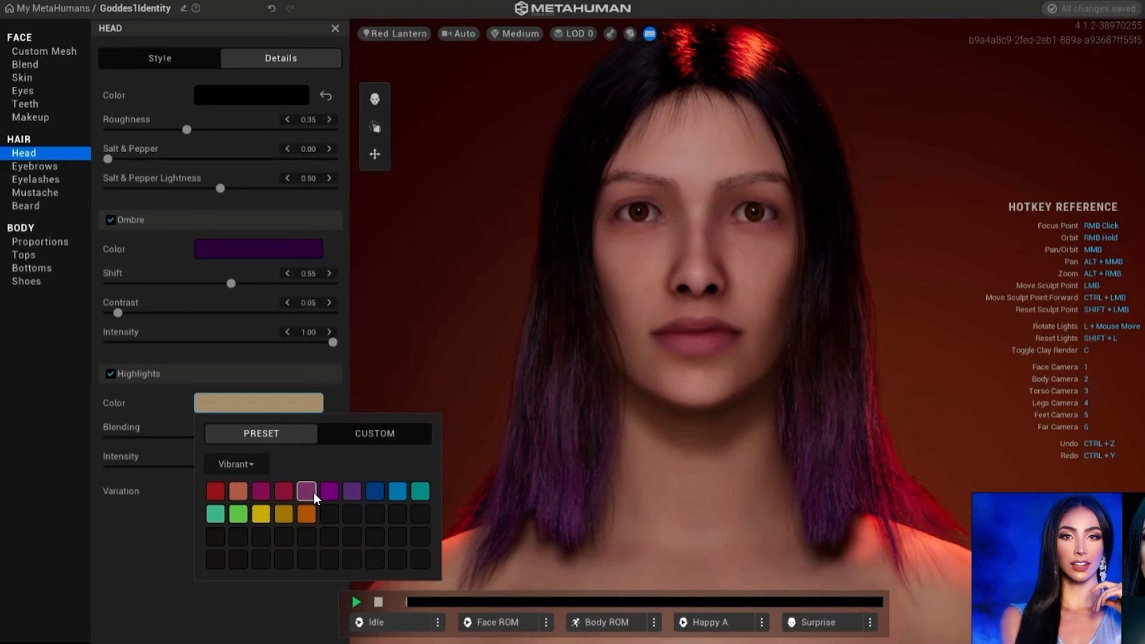
{"action": "left_click", "coordinate": [335, 498]}
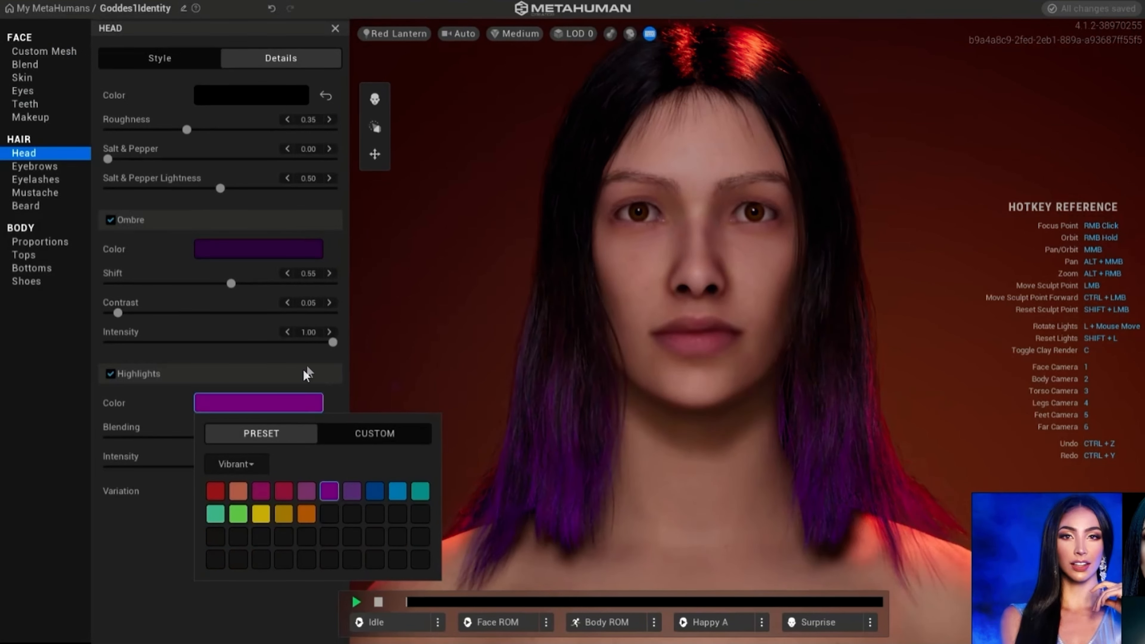
{"action": "left_click", "coordinate": [145, 404]}
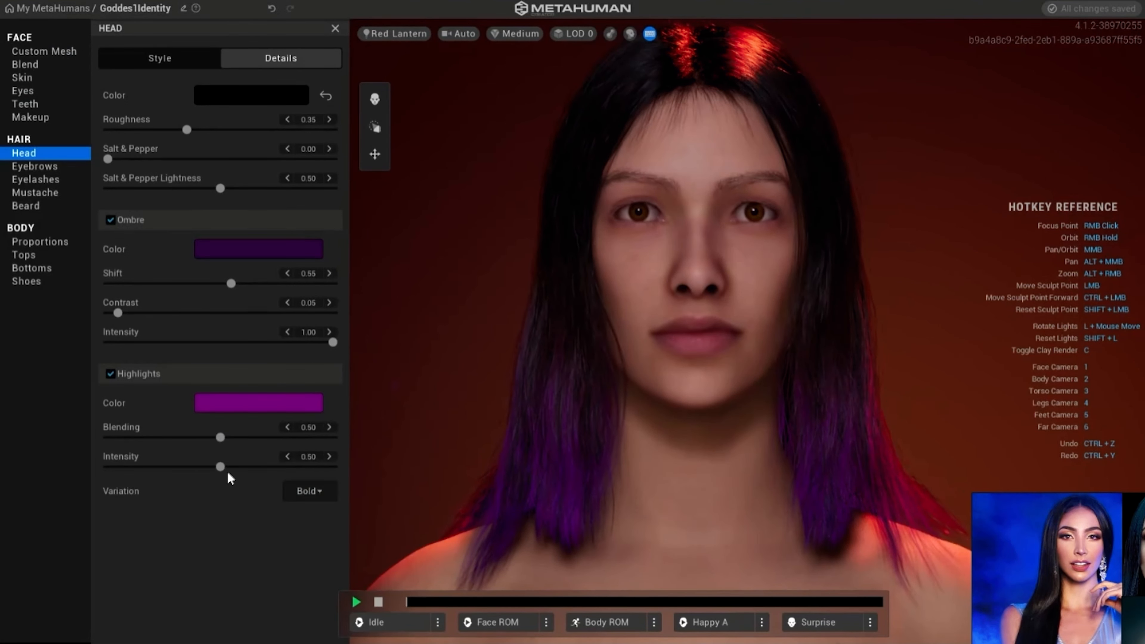
- Set the highlights' Intensity to 0.00 and their Variation to Blended
{"action": "left_click_drag", "start_coordinate": [206, 471], "coordinate": [139, 468]}
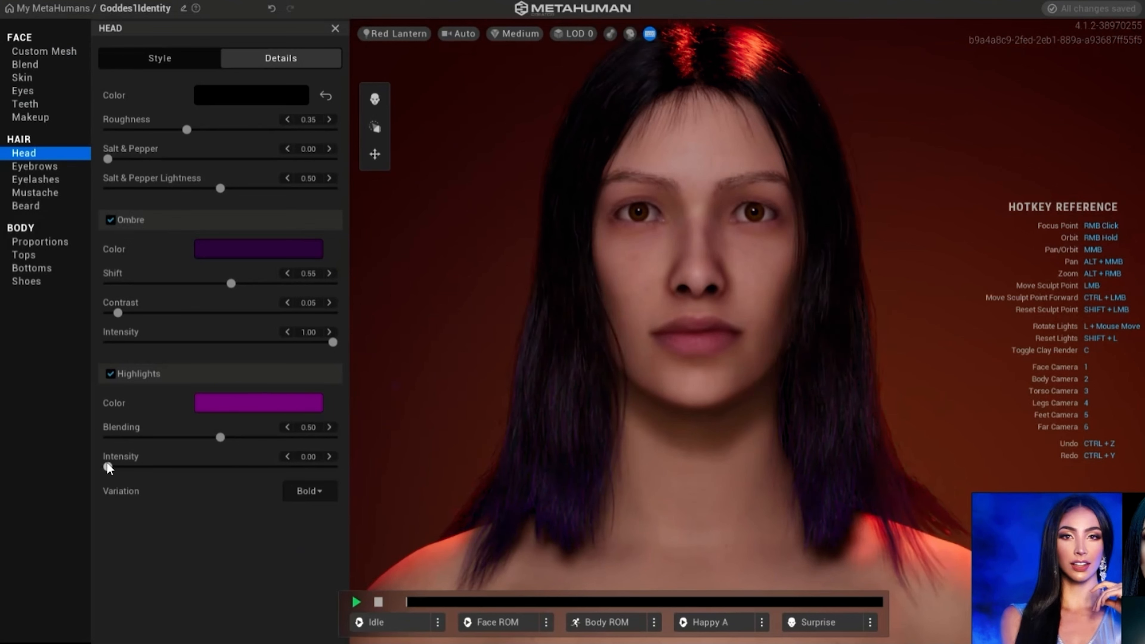
{"action": "left_click", "coordinate": [327, 492]}
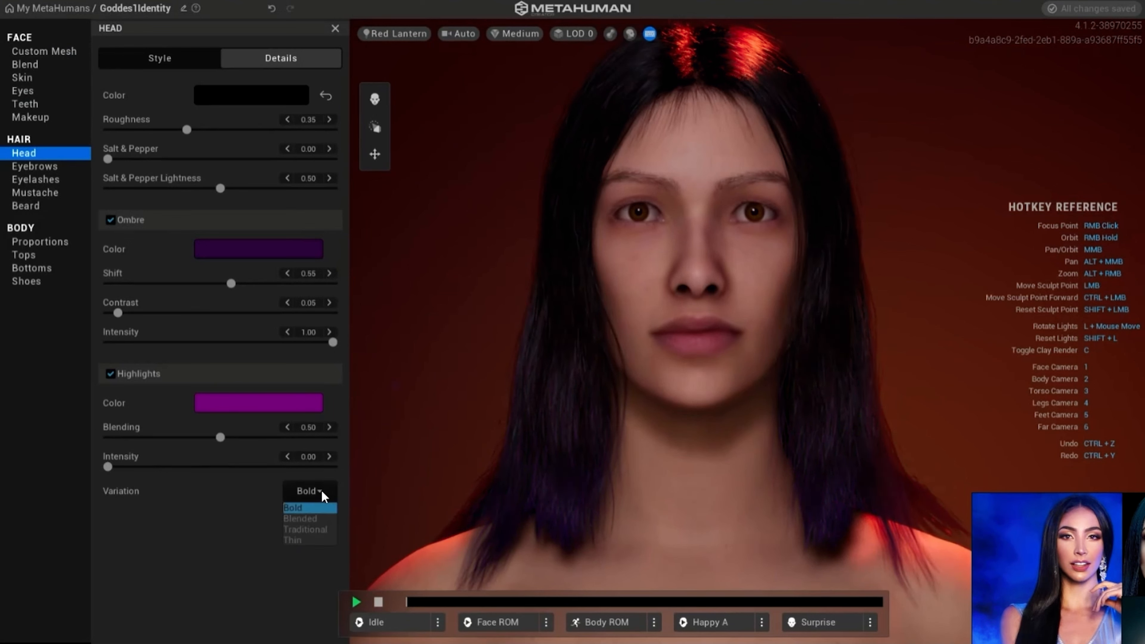
{"action": "left_click", "coordinate": [315, 518]}
- Apply the Shaded Thick Eyebrows style to the face
{"action": "left_click", "coordinate": [37, 165]}
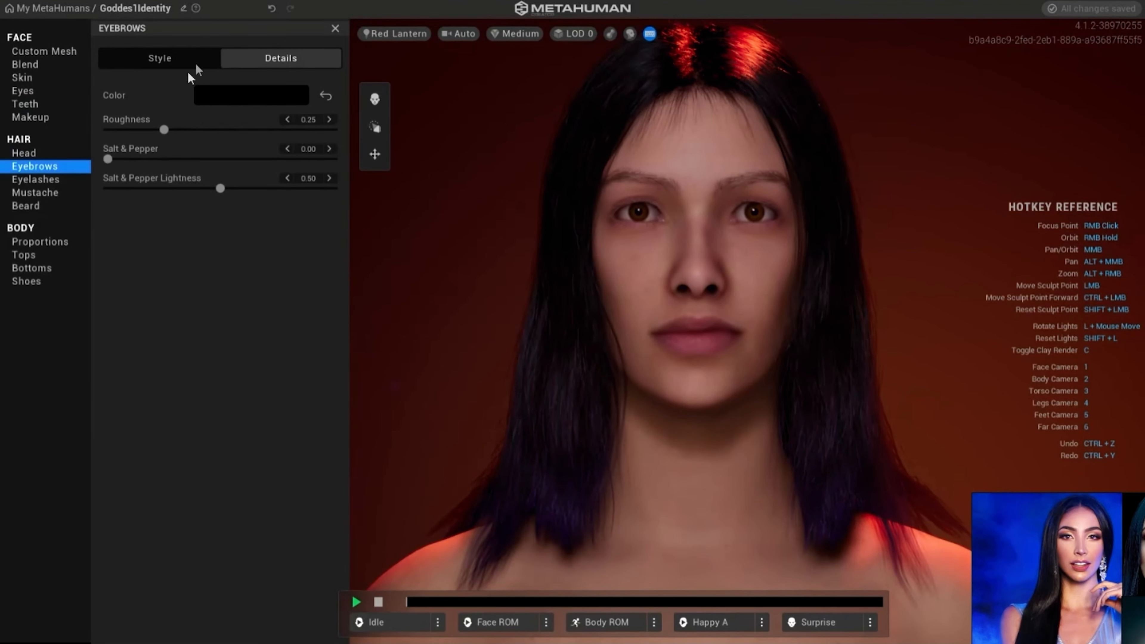
{"action": "left_click", "coordinate": [159, 55]}
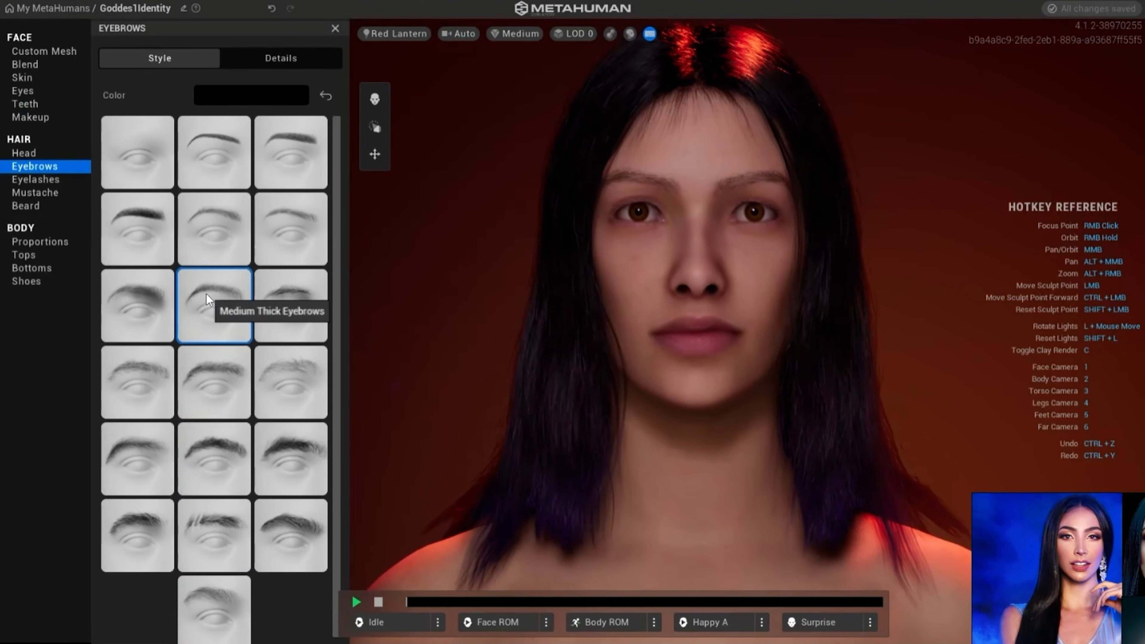
{"action": "scroll", "coordinate": [205, 300], "scroll_direction": "down", "scroll_amount": 1}
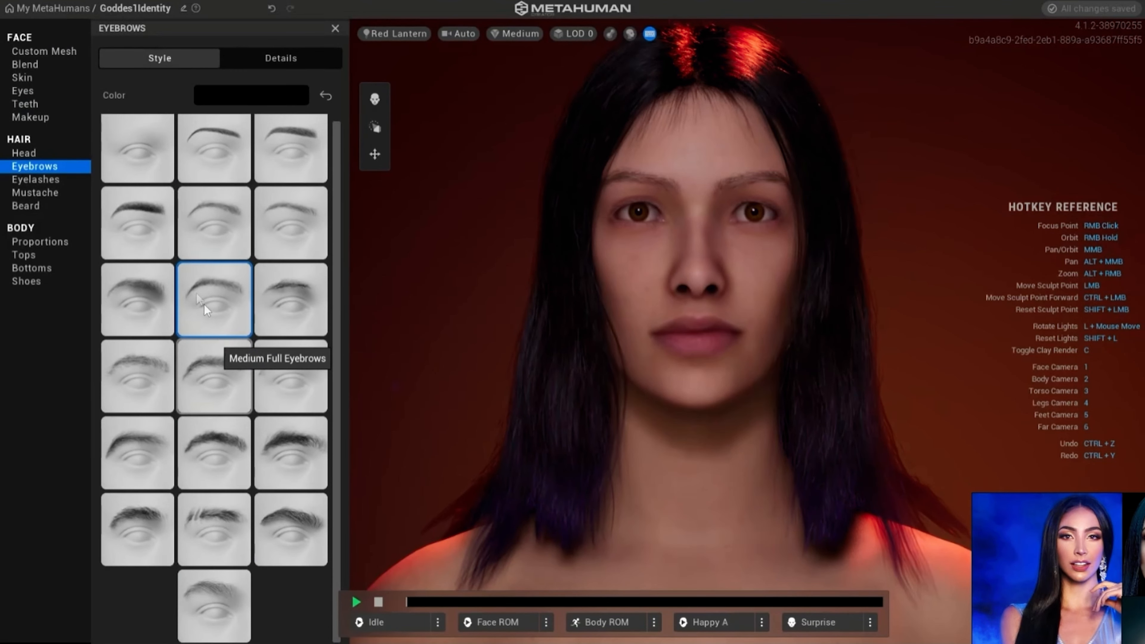
{"action": "left_click", "coordinate": [142, 210]}
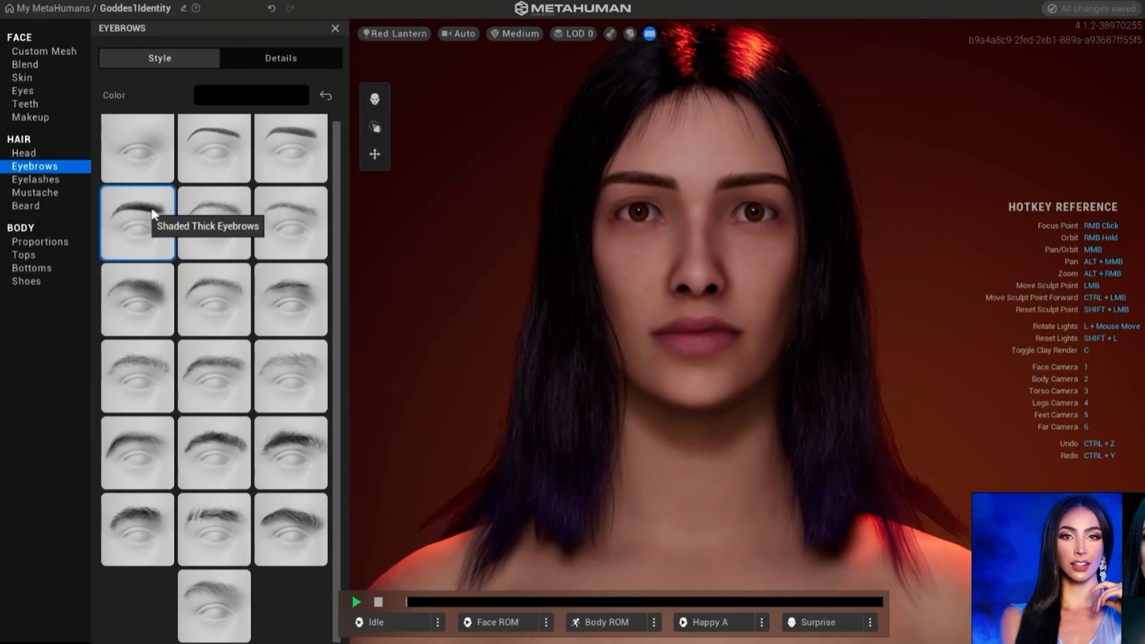
- Preview other eyebrow styles, including Shaded Medium, Medium Slight Arch and Medium Flat Thick, and return to Shaded Thick Eyebrows
{"action": "left_click", "coordinate": [291, 143]}
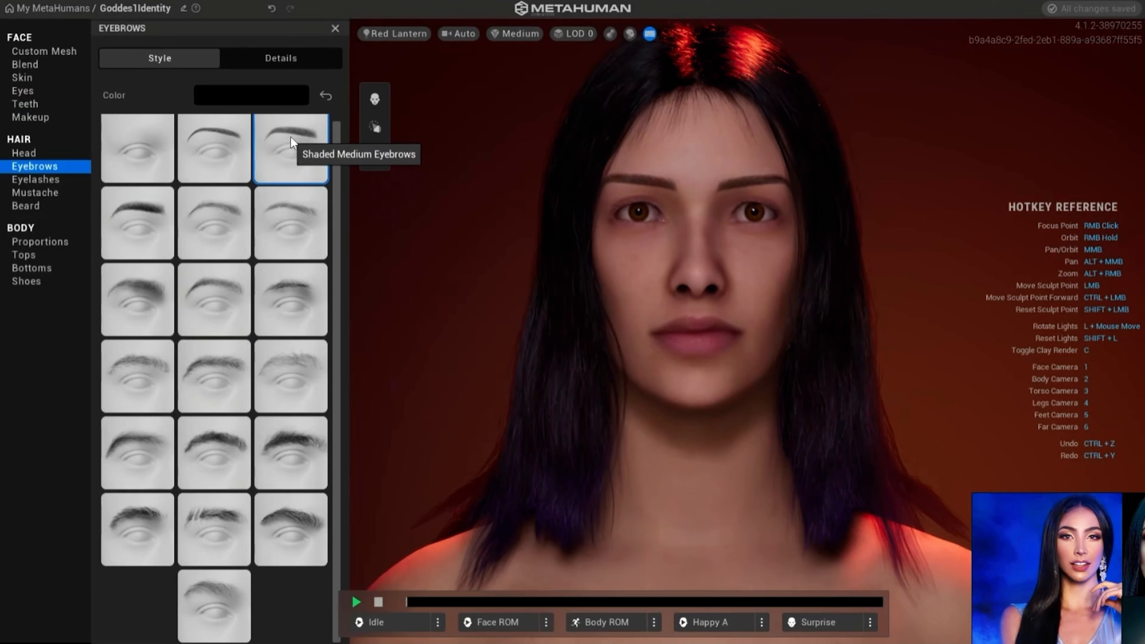
{"action": "left_click", "coordinate": [223, 139]}
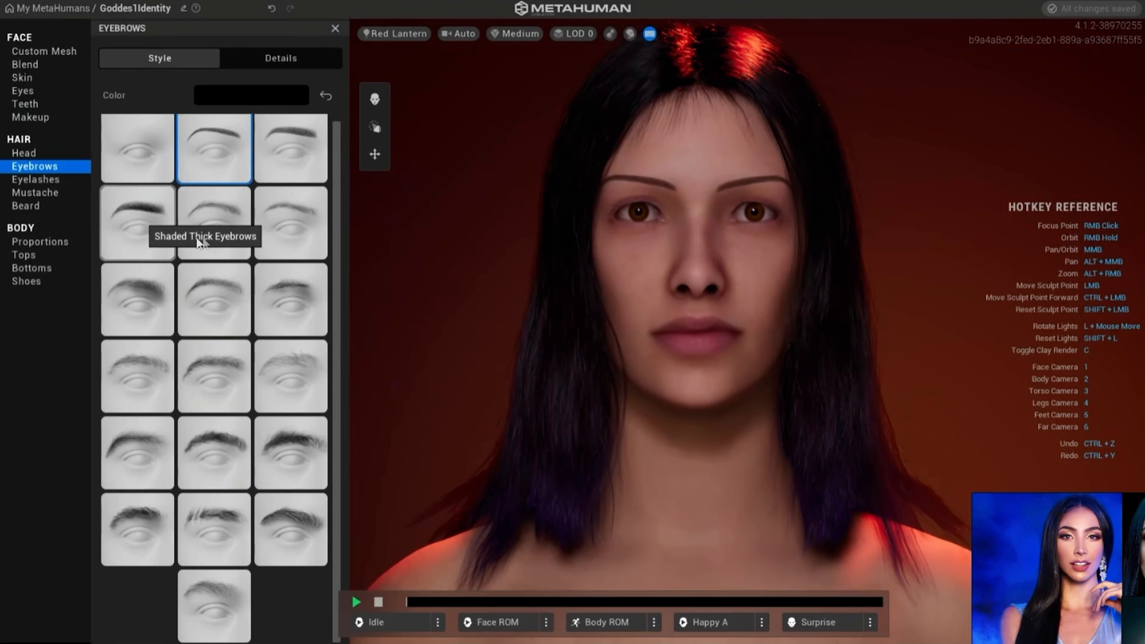
{"action": "left_click", "coordinate": [138, 302]}
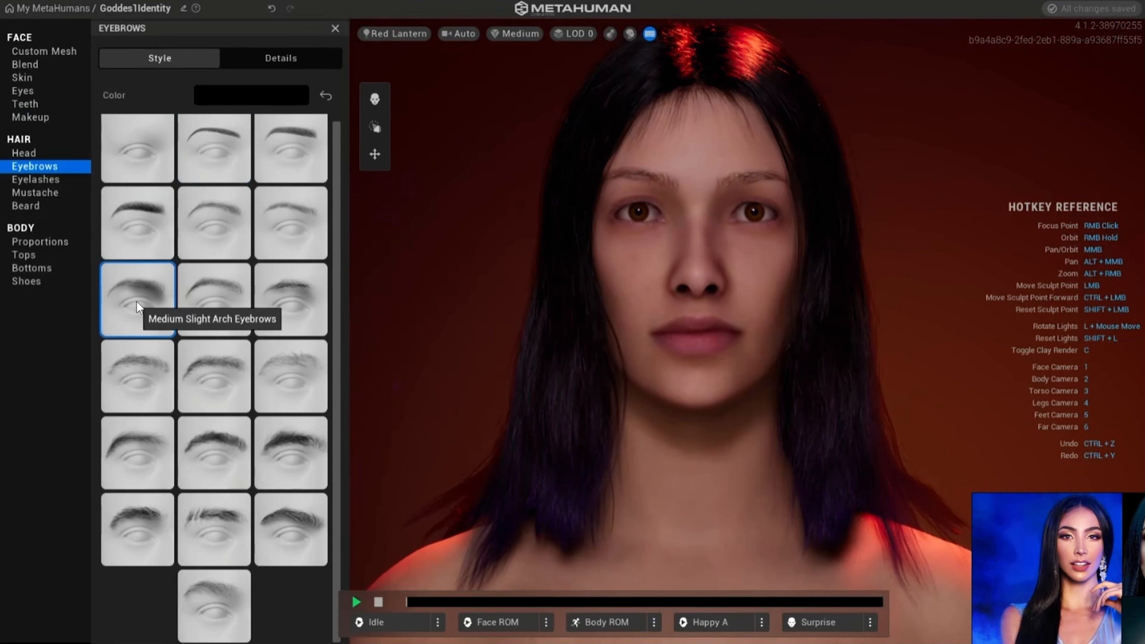
{"action": "left_click", "coordinate": [210, 432]}
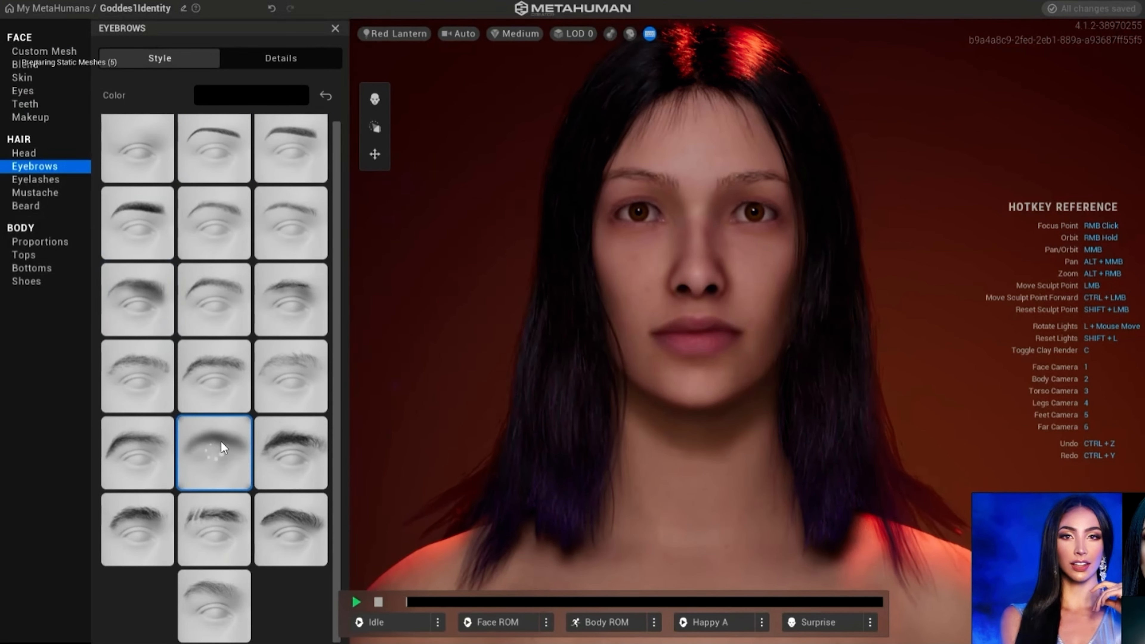
{"action": "left_click", "coordinate": [280, 459]}
{"action": "left_click", "coordinate": [281, 544]}
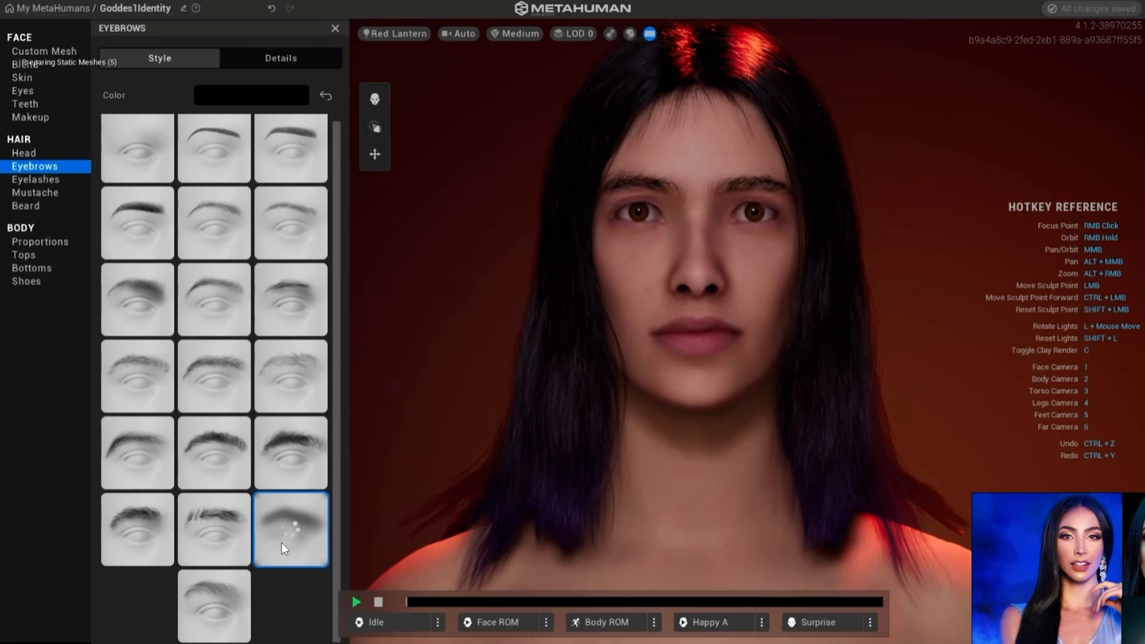
{"action": "left_click", "coordinate": [137, 205]}
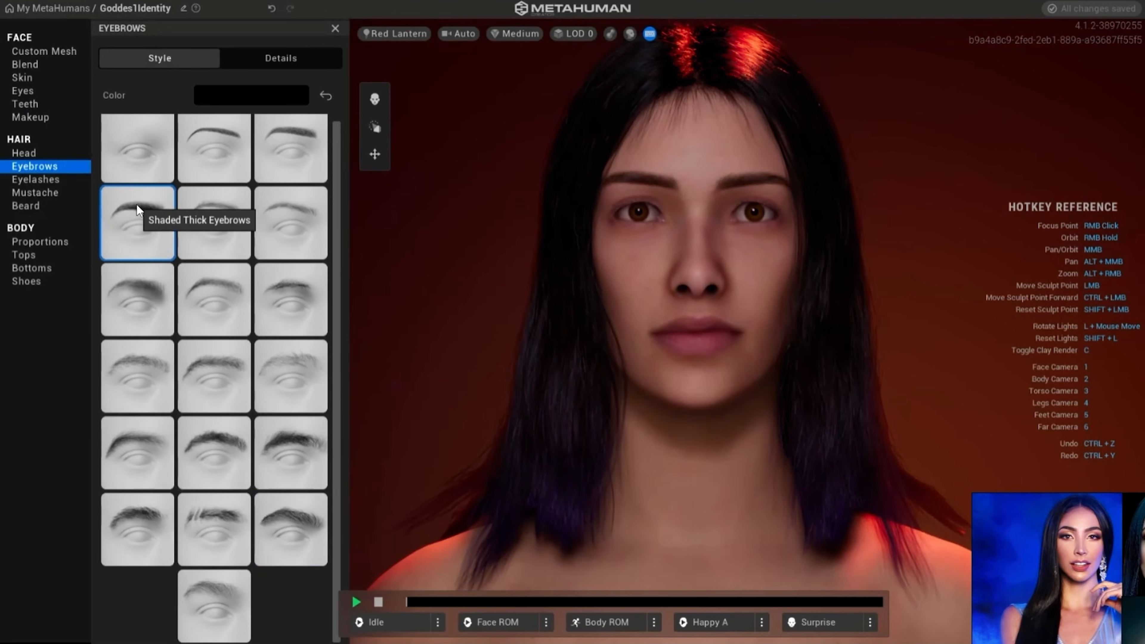
- Check the eyebrows' custom color settings and examine the eyebrows up close
{"action": "left_click", "coordinate": [260, 94]}
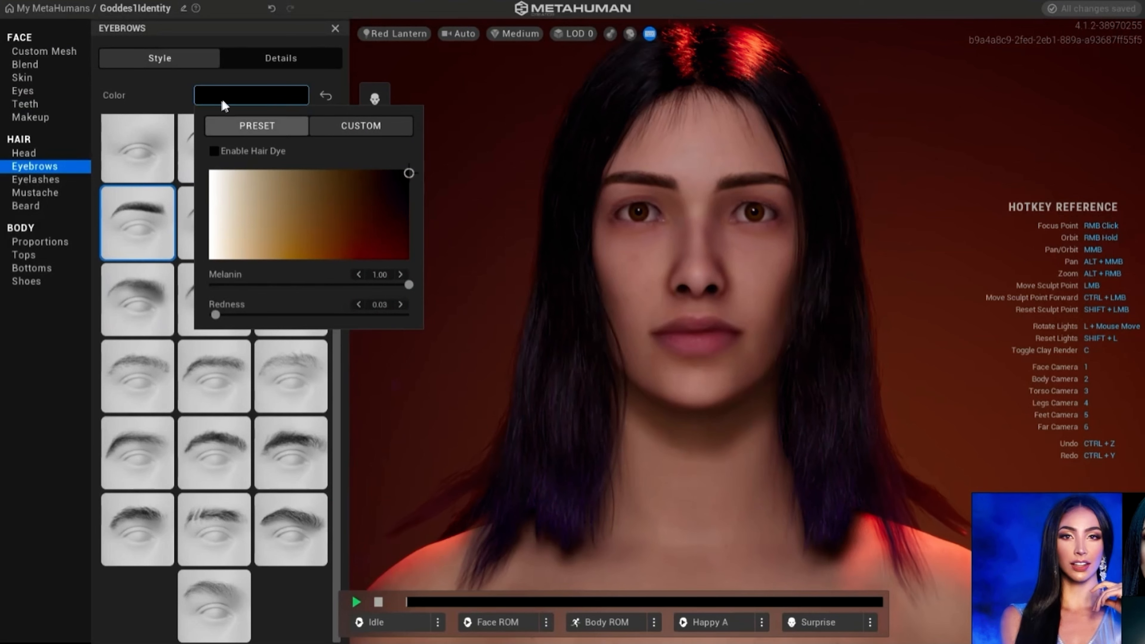
{"action": "left_click", "coordinate": [153, 85]}
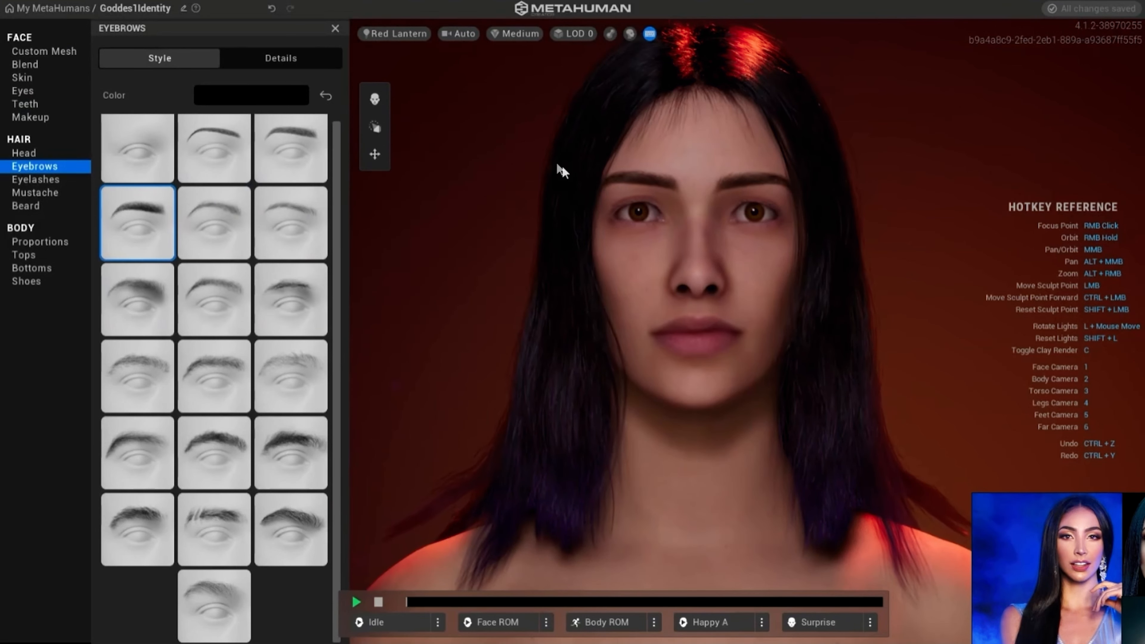
{"action": "scroll", "coordinate": [523, 149], "scroll_direction": "up", "scroll_amount": 3}
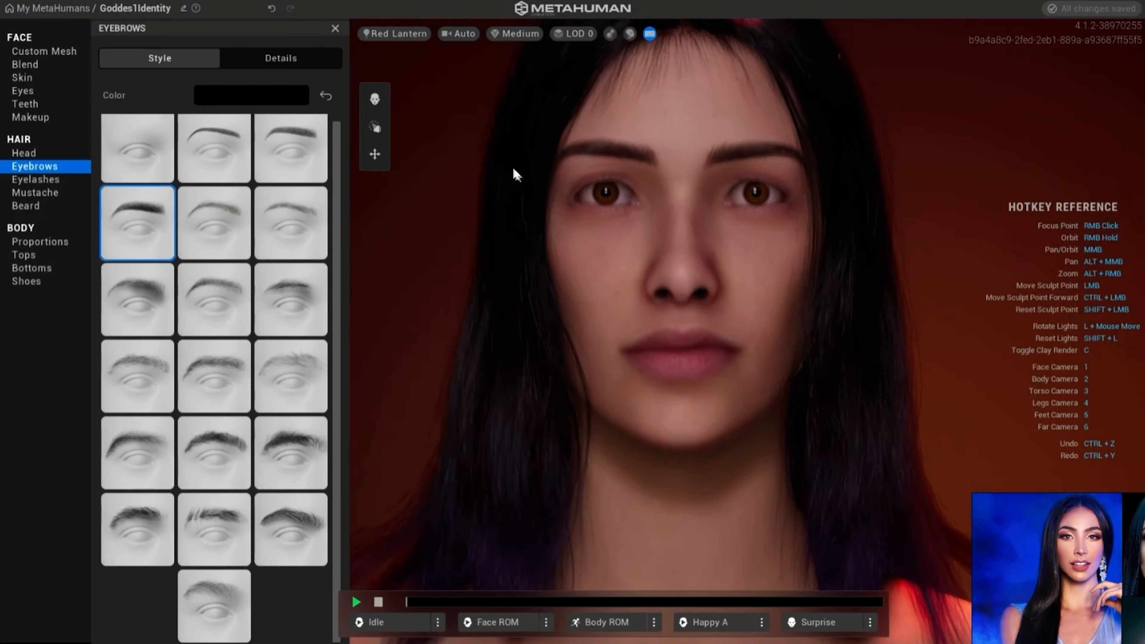
{"action": "middle_click_drag", "start_coordinate": [547, 261], "coordinate": [543, 234]}
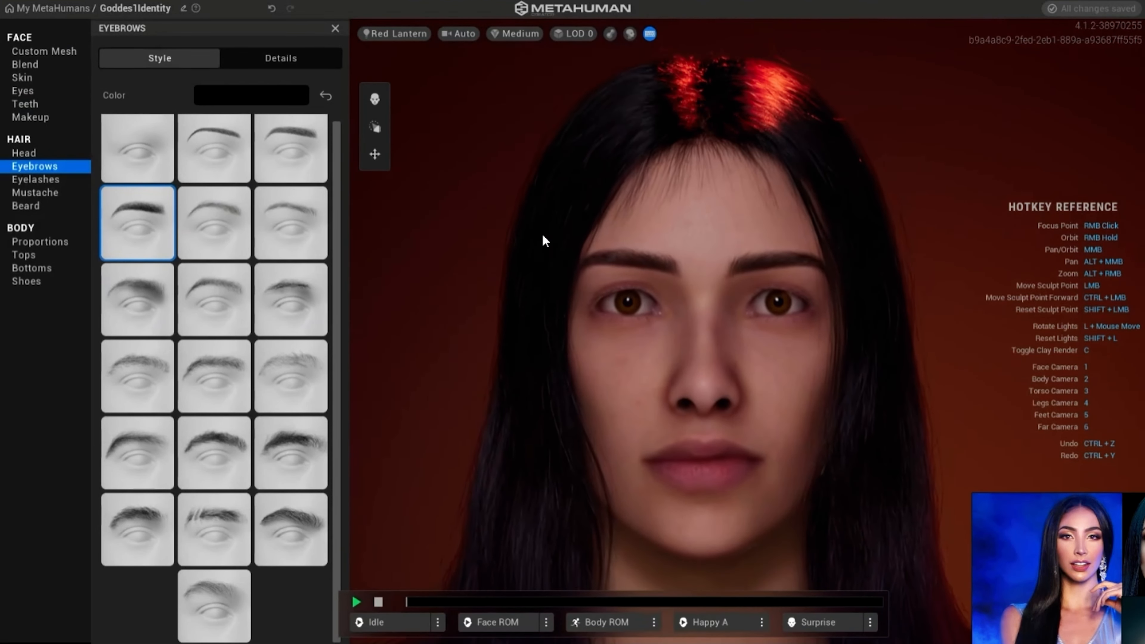
- Apply the dense, dark curled eyelash style, third in the second row of the eyelash styles
{"action": "left_click", "coordinate": [41, 178]}
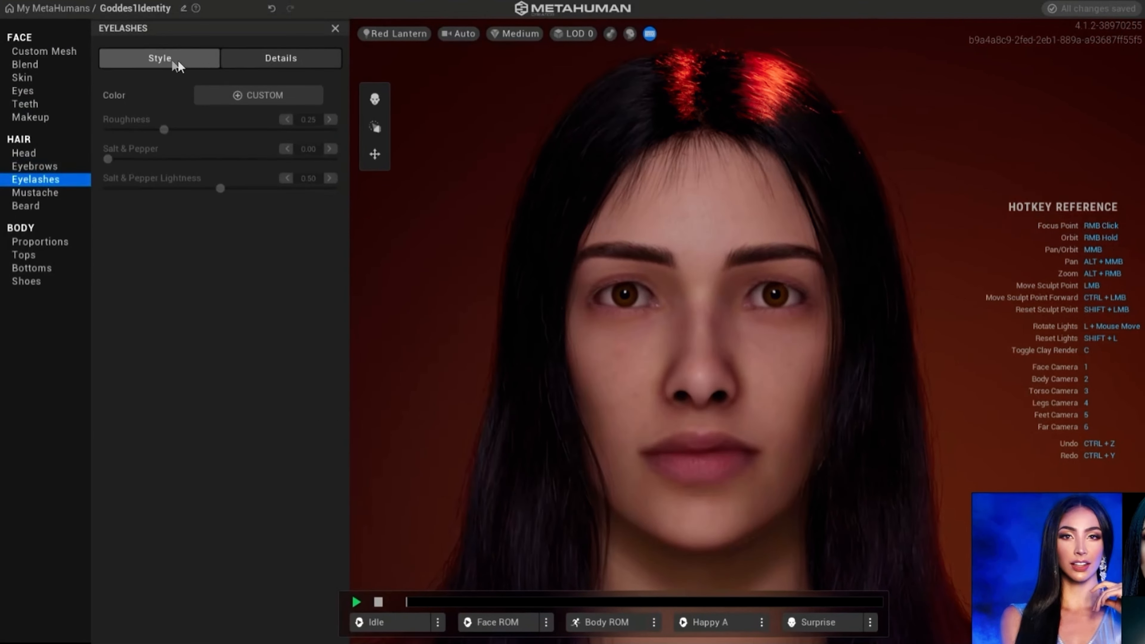
{"action": "left_click", "coordinate": [163, 60]}
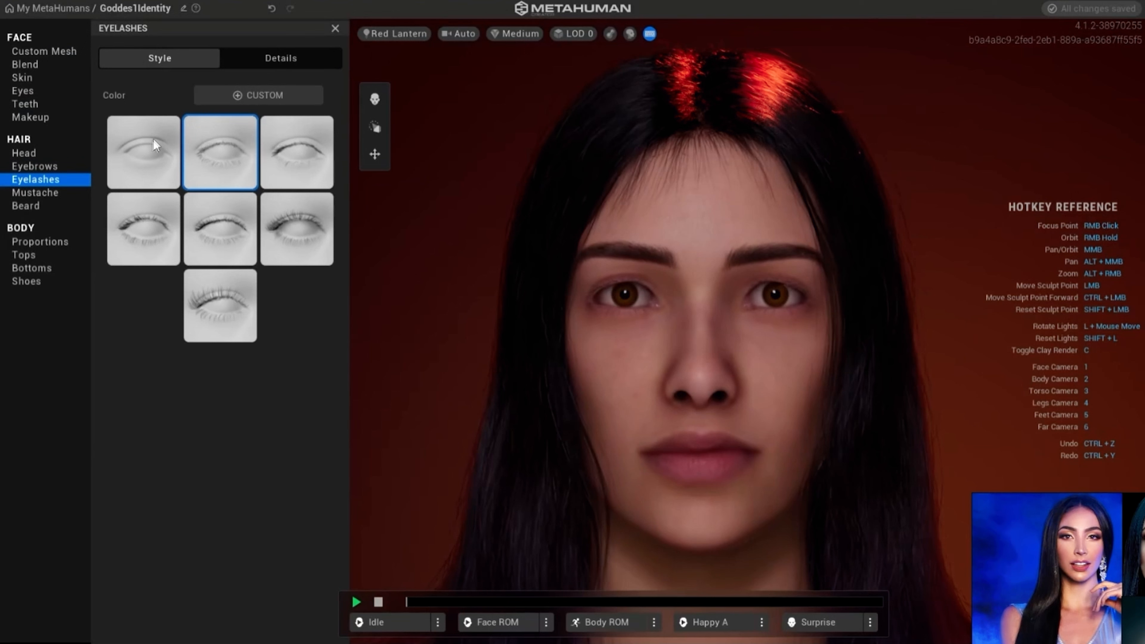
{"action": "left_click", "coordinate": [290, 221]}
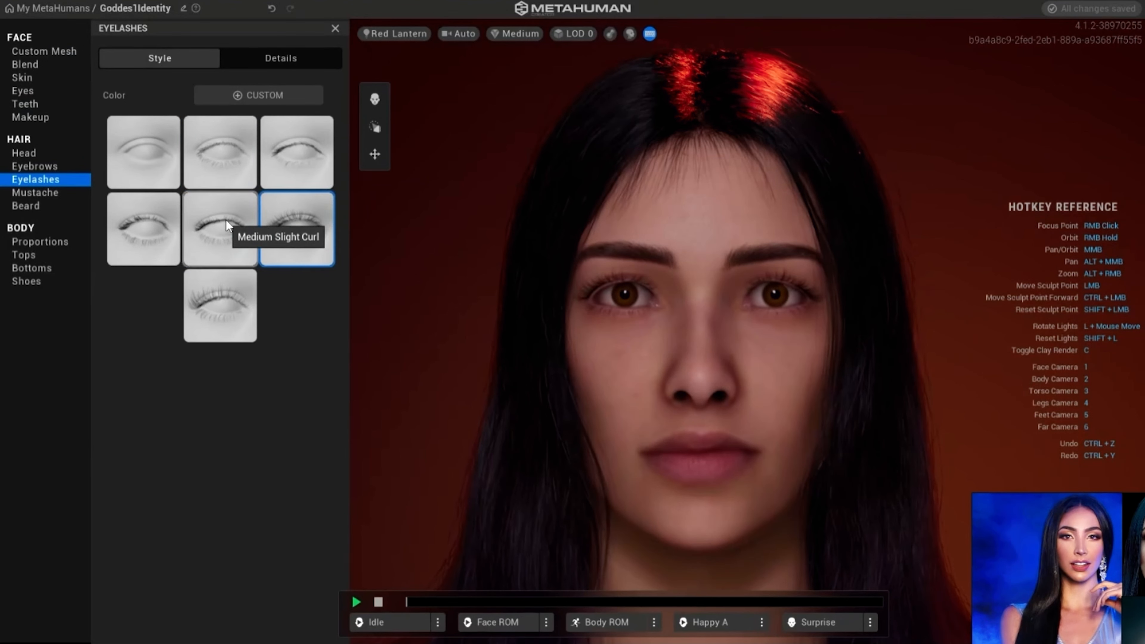
- Compare the Long Curl eyelashes with the first style in the second row, and apply Medium Slight Curl
{"action": "left_click", "coordinate": [131, 220]}
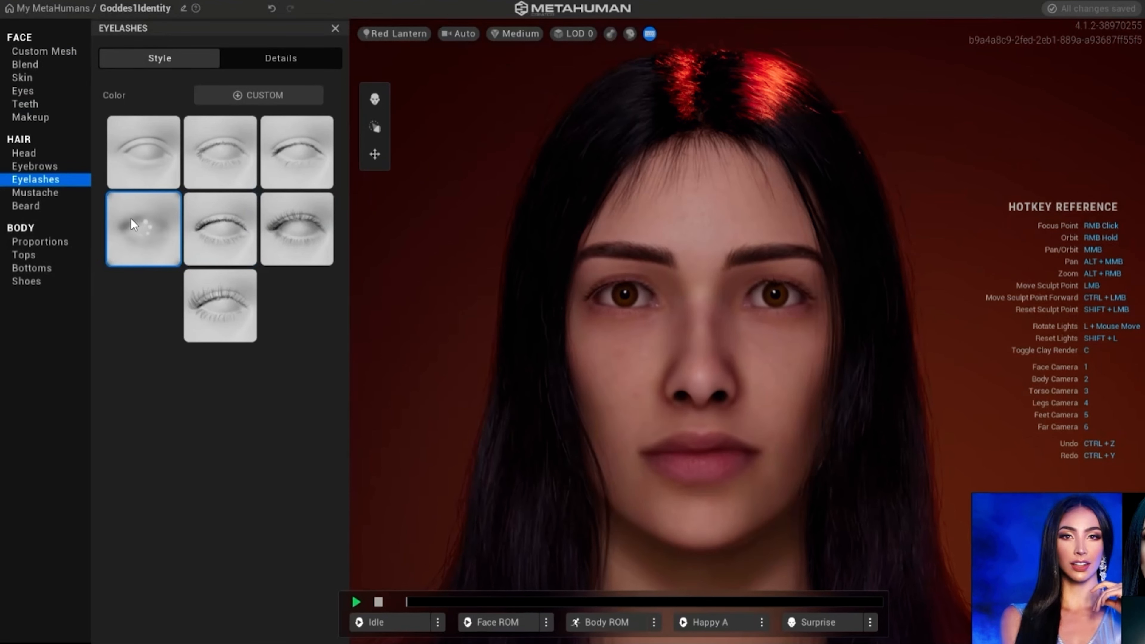
{"action": "left_click", "coordinate": [296, 219]}
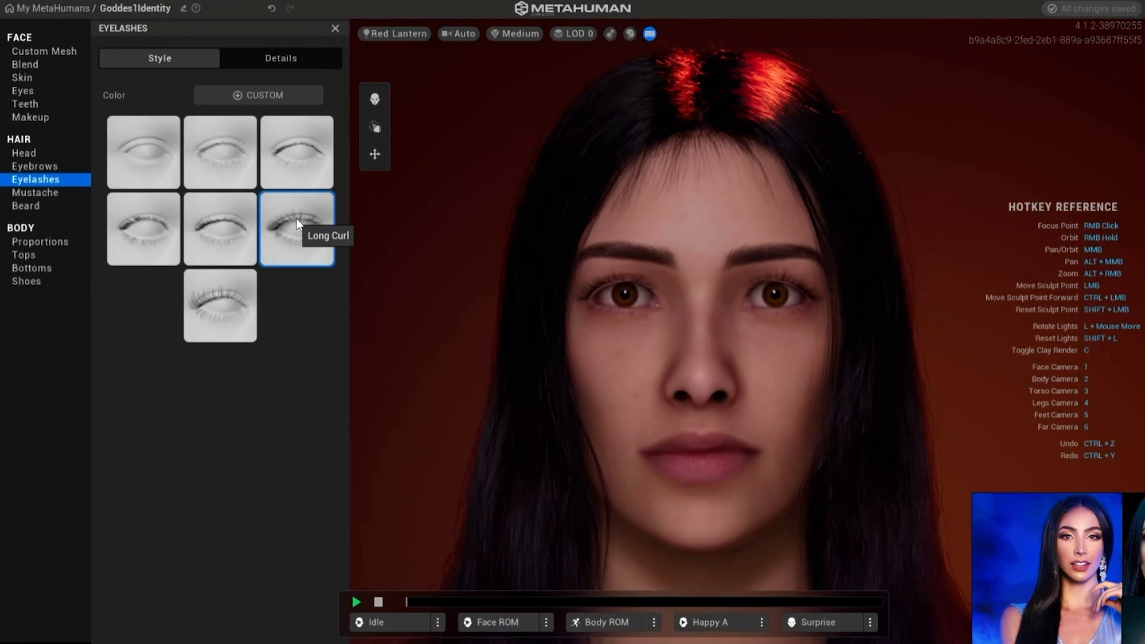
{"action": "left_click", "coordinate": [277, 62]}
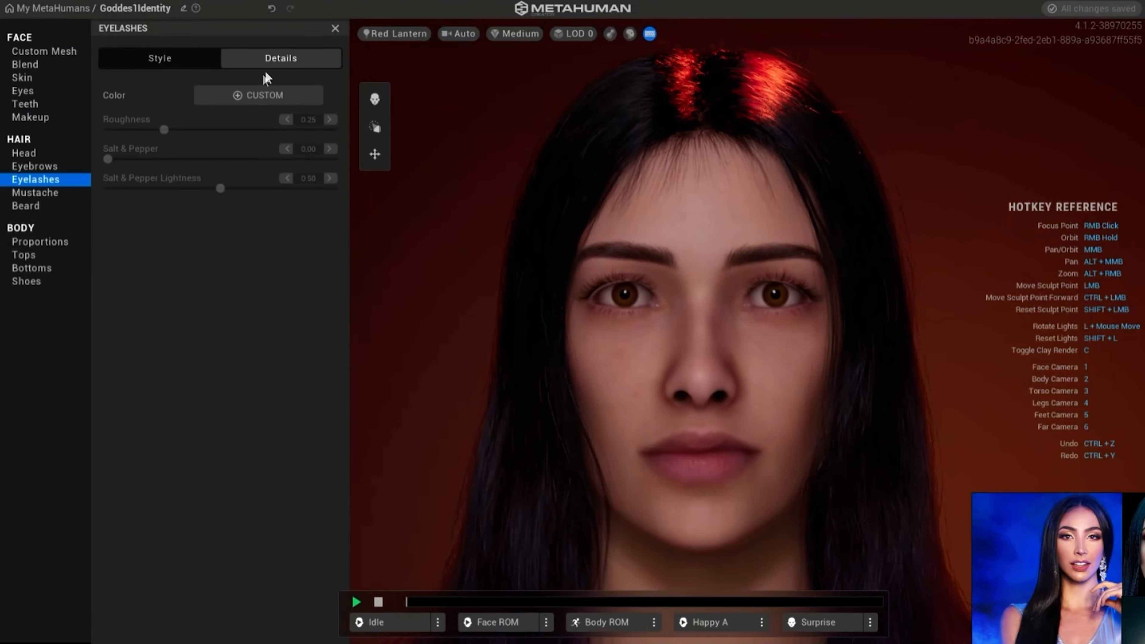
{"action": "left_click", "coordinate": [173, 59]}
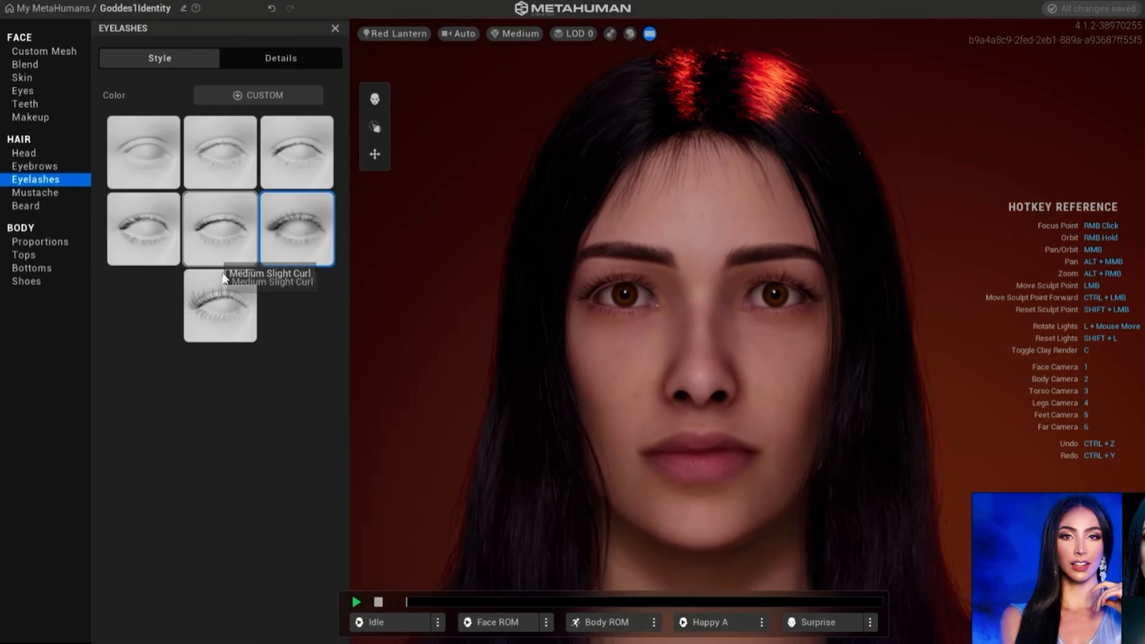
{"action": "left_click", "coordinate": [205, 246]}
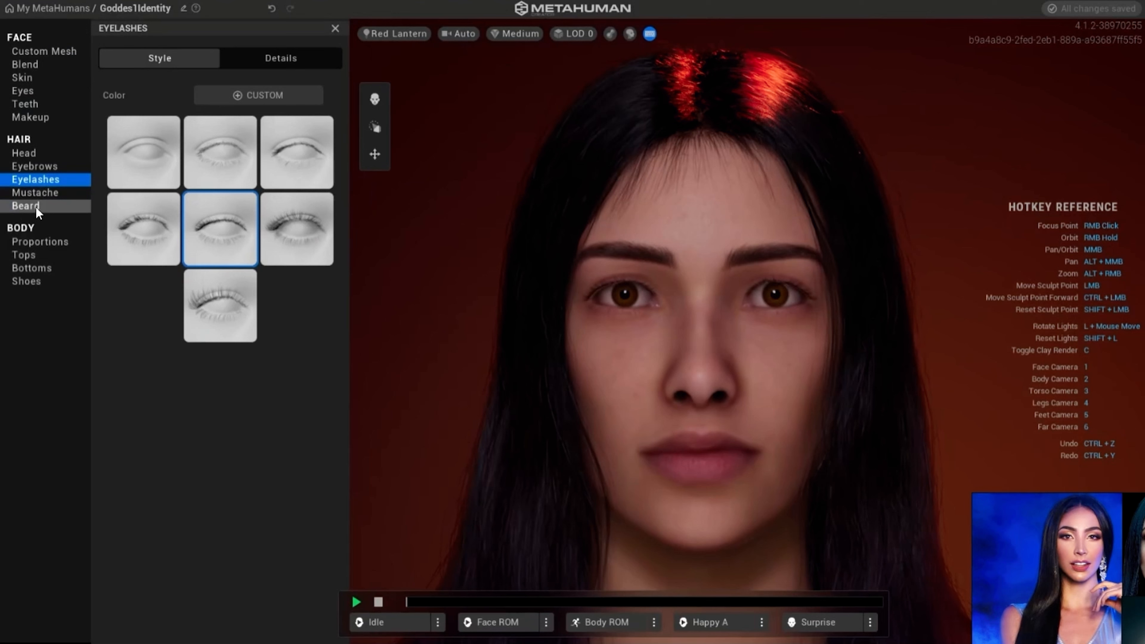
- Look over the available mustache and beard styles without applying any
{"action": "left_click", "coordinate": [50, 196]}
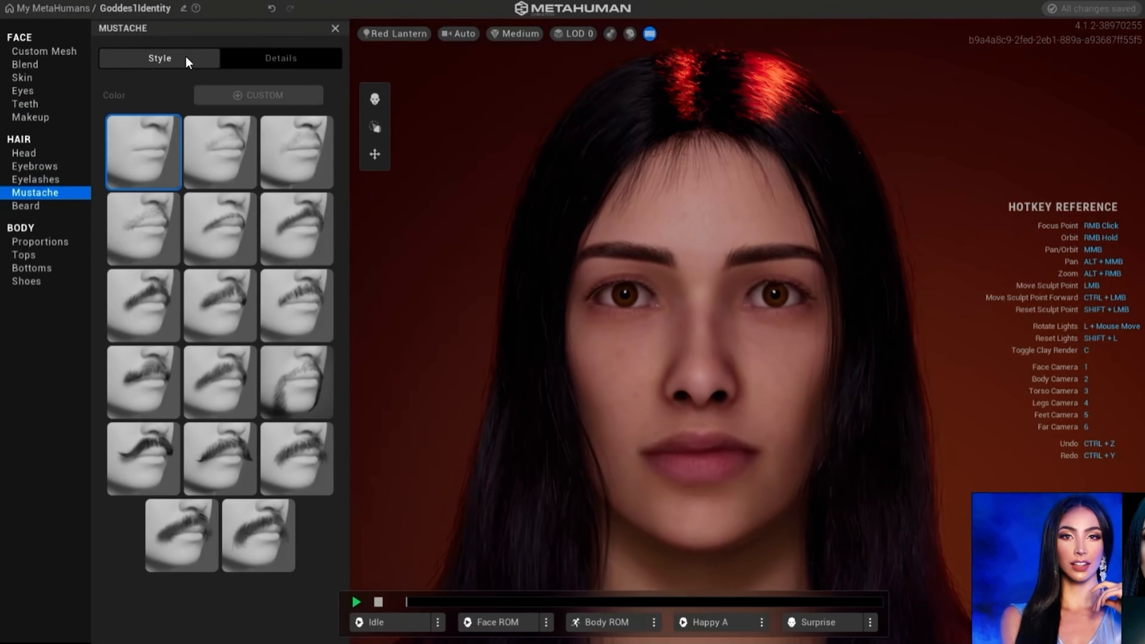
{"action": "left_click", "coordinate": [29, 203]}
{"action": "left_click", "coordinate": [163, 54]}
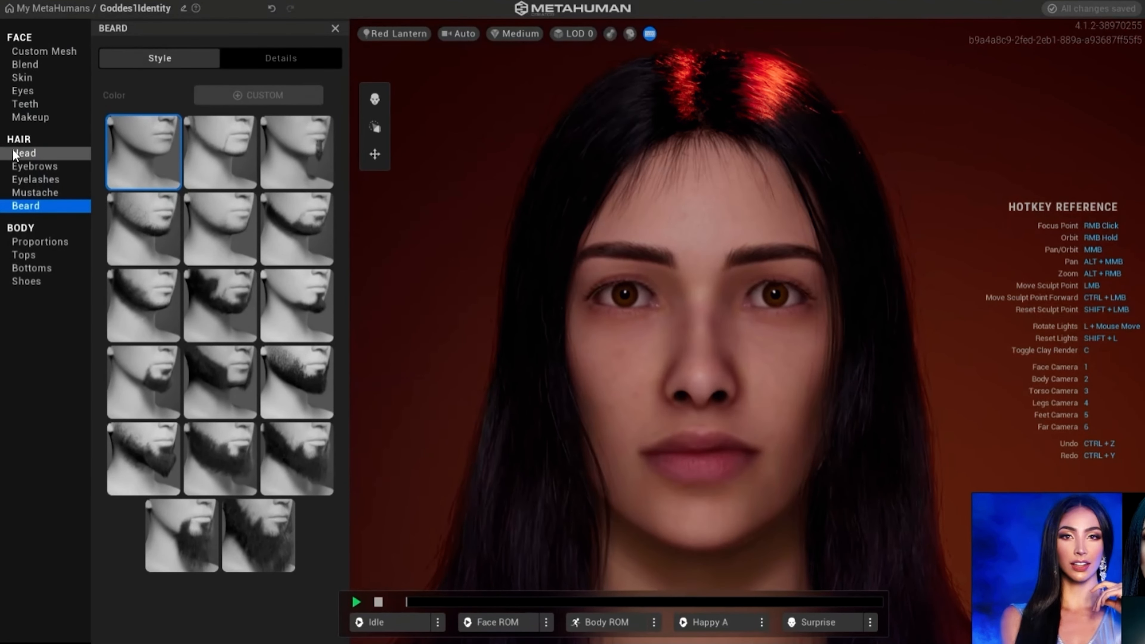
- Play the Idle animation to check the head in motion, pause it, and move the reference image out of the way
{"action": "right_click_drag", "start_coordinate": [428, 182], "coordinate": [481, 184]}
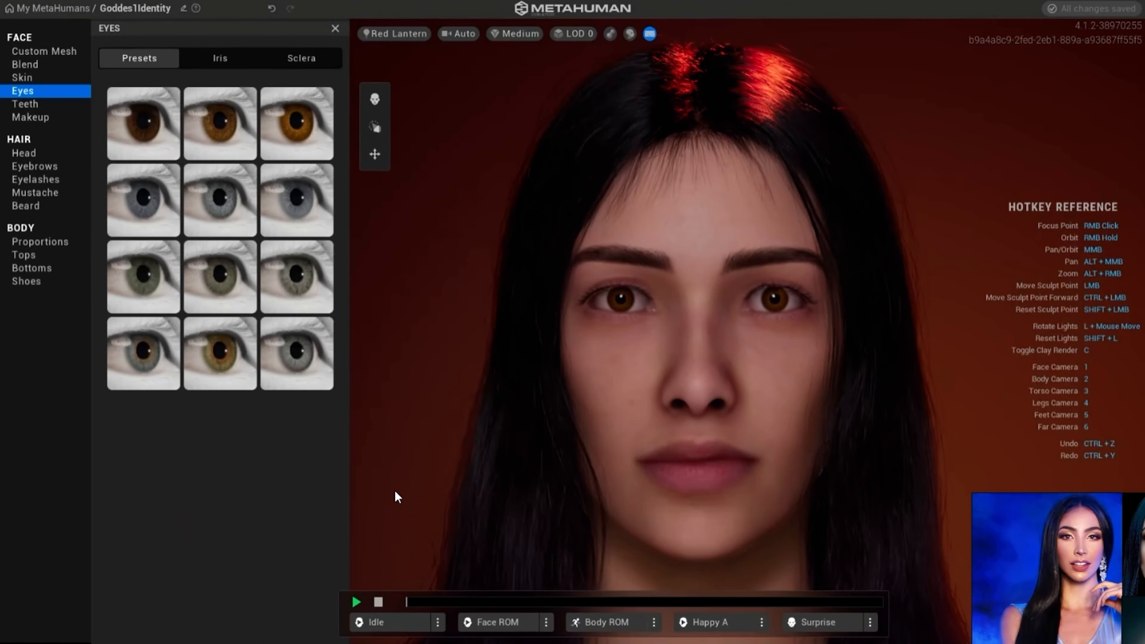
{"action": "left_click", "coordinate": [378, 621]}
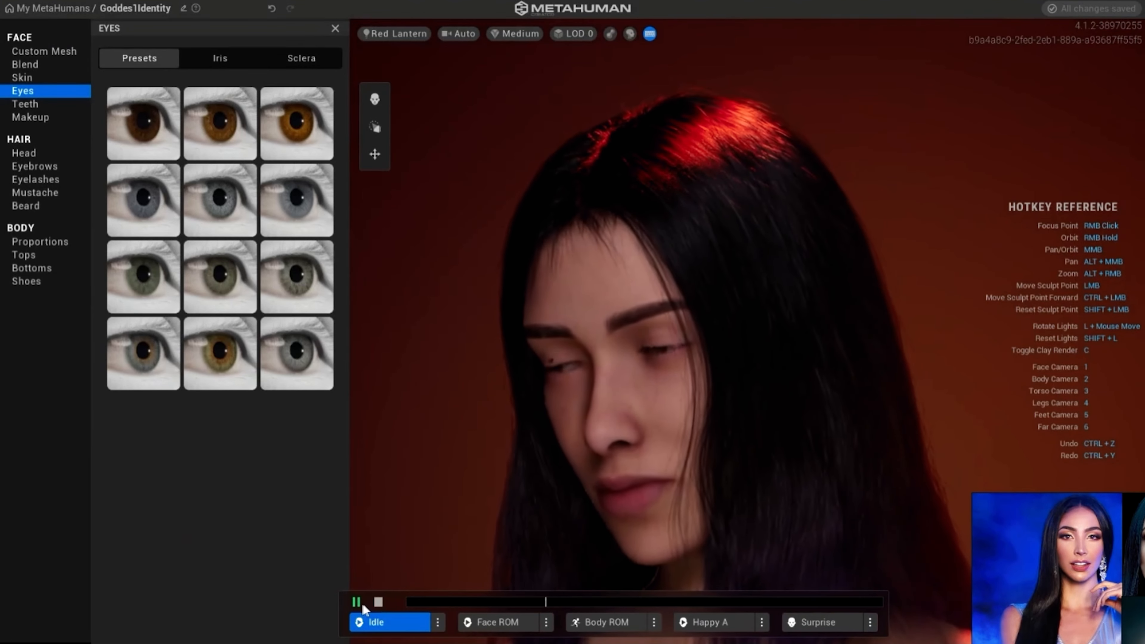
{"action": "left_click", "coordinate": [356, 602]}
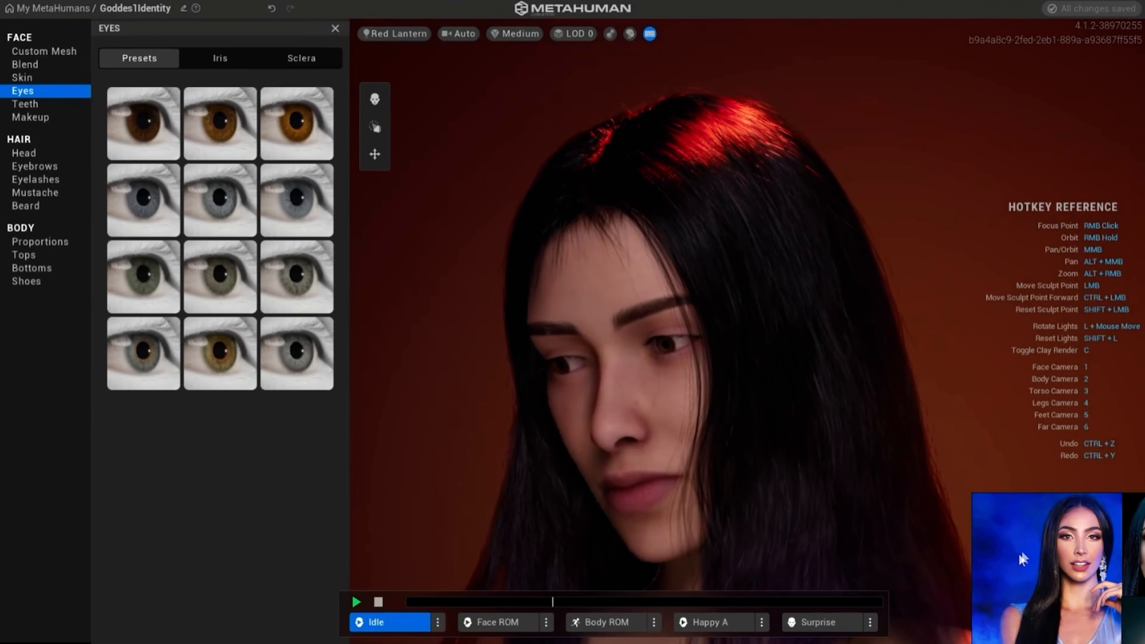
{"action": "left_click_drag", "start_coordinate": [1019, 553], "coordinate": [1144, 643]}
- Apply the Thin Liner eye makeup and turn off the Idle animation so the face looks straight ahead
{"action": "left_click", "coordinate": [39, 118]}
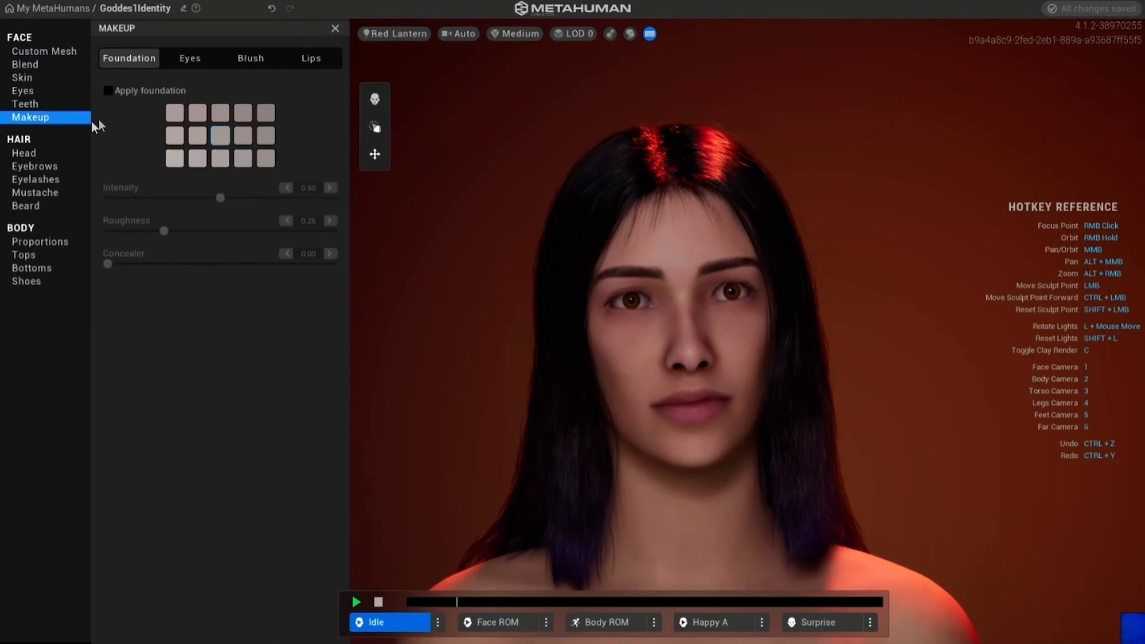
{"action": "left_click", "coordinate": [189, 63]}
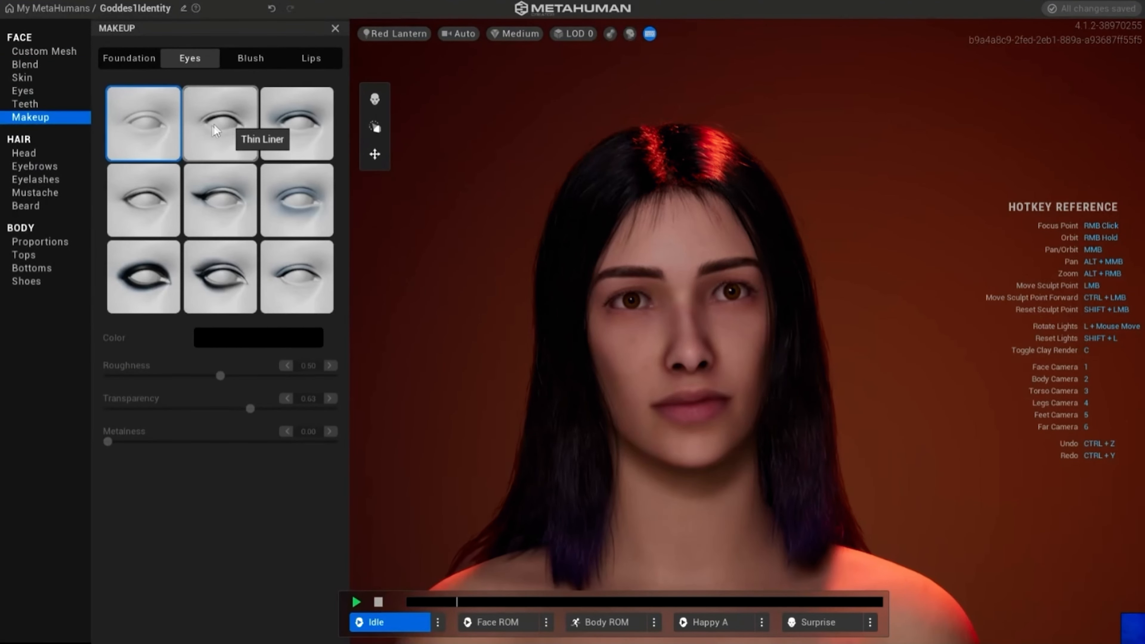
{"action": "scroll", "coordinate": [606, 296], "scroll_direction": "up", "scroll_amount": 3}
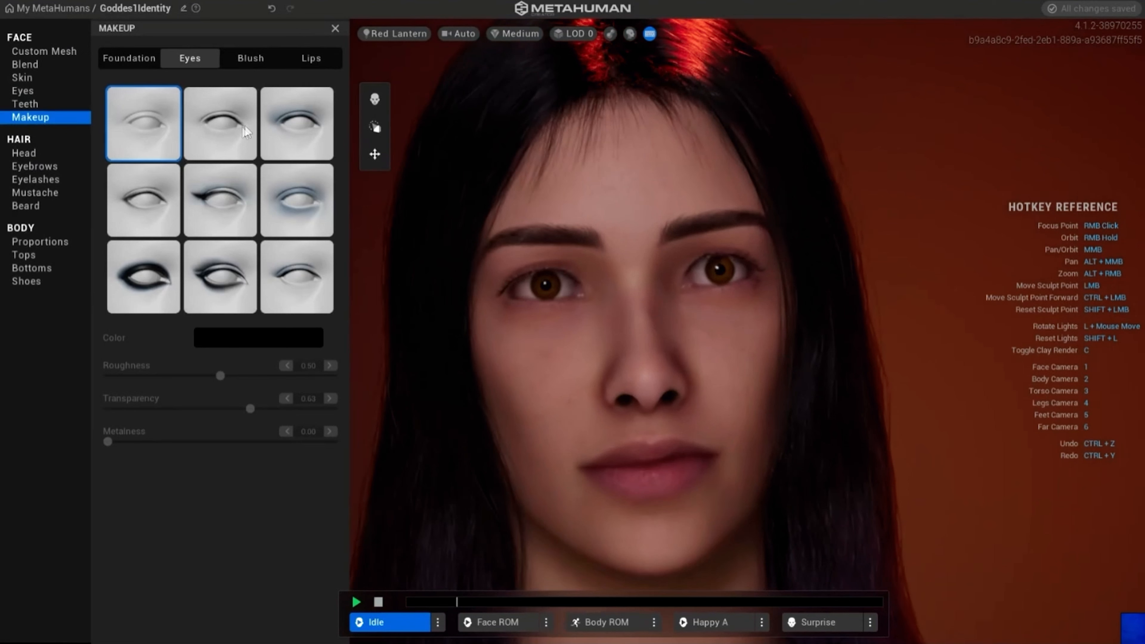
{"action": "left_click", "coordinate": [220, 125]}
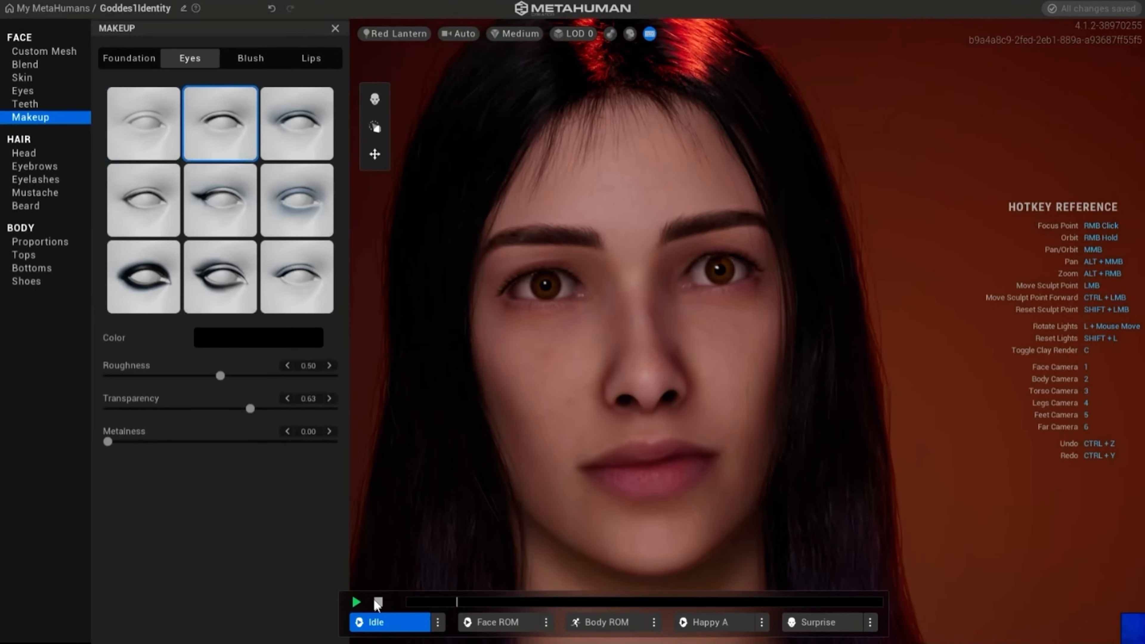
{"action": "left_click", "coordinate": [384, 624]}
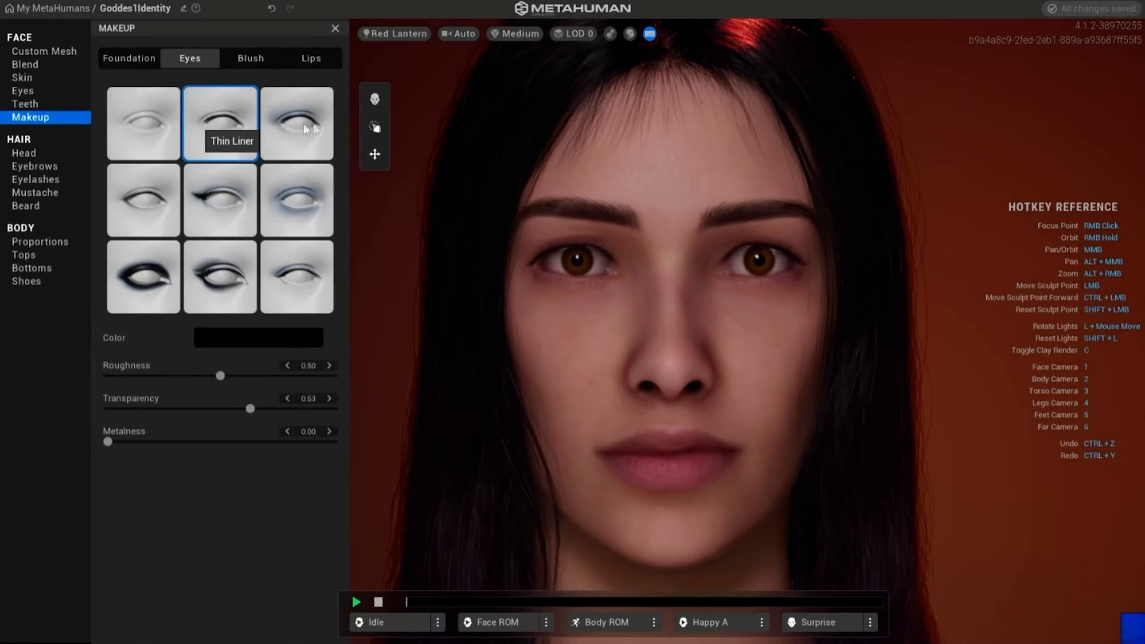
- Preview several eye makeup styles, including Panda Smudge, Dramatic Smudge and Thin Liner, and return to Soft Smokey
{"action": "left_click", "coordinate": [308, 131]}
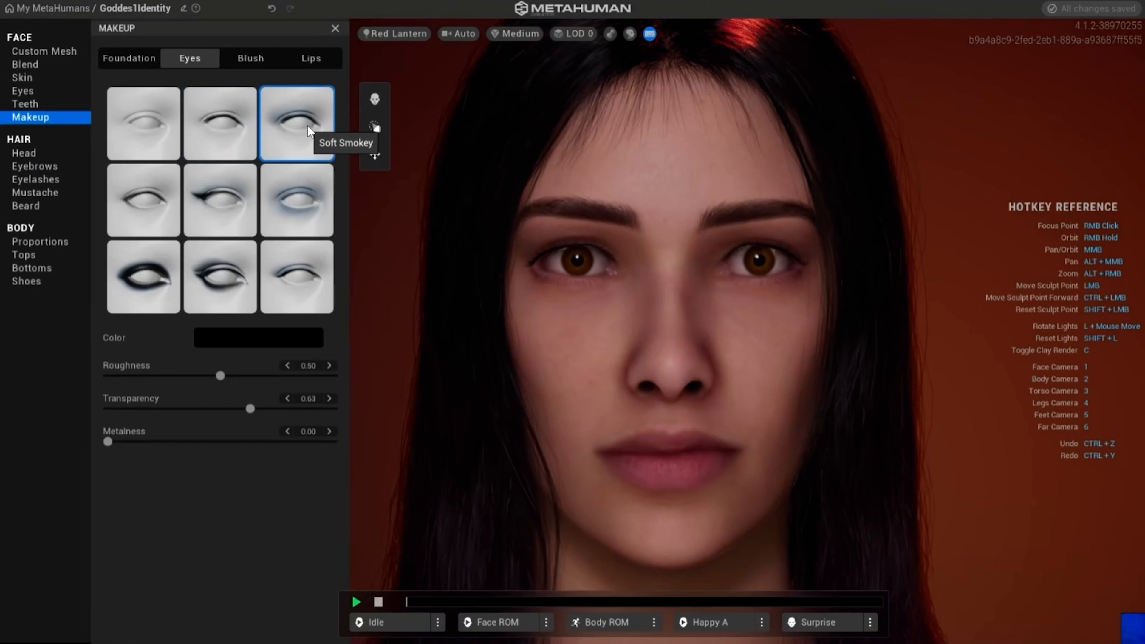
{"action": "left_click", "coordinate": [301, 191]}
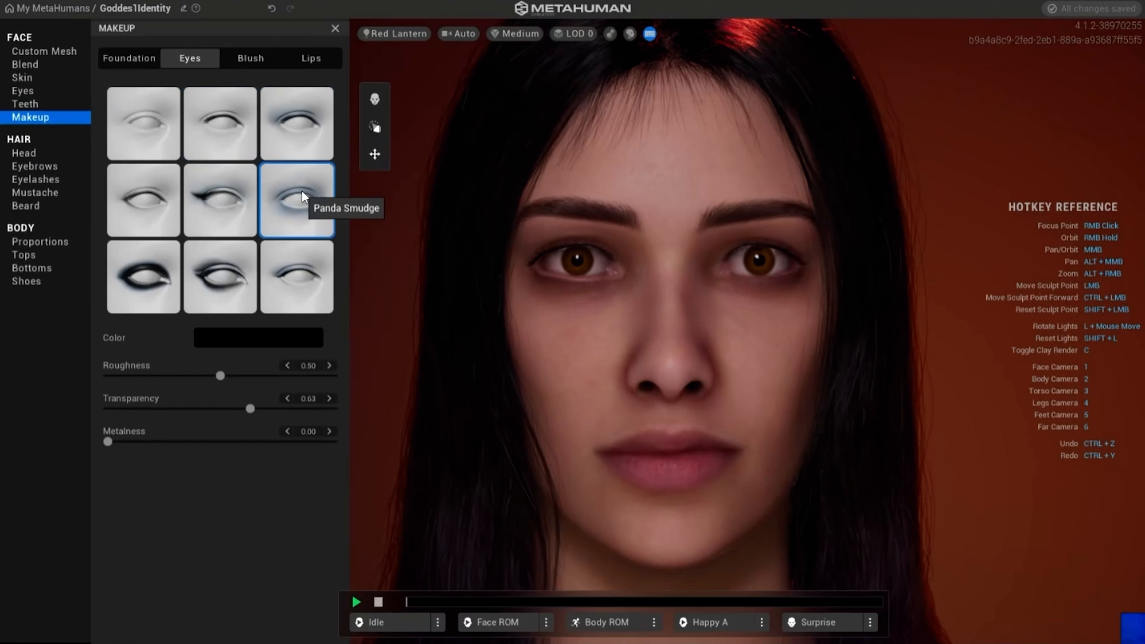
{"action": "left_click", "coordinate": [297, 285]}
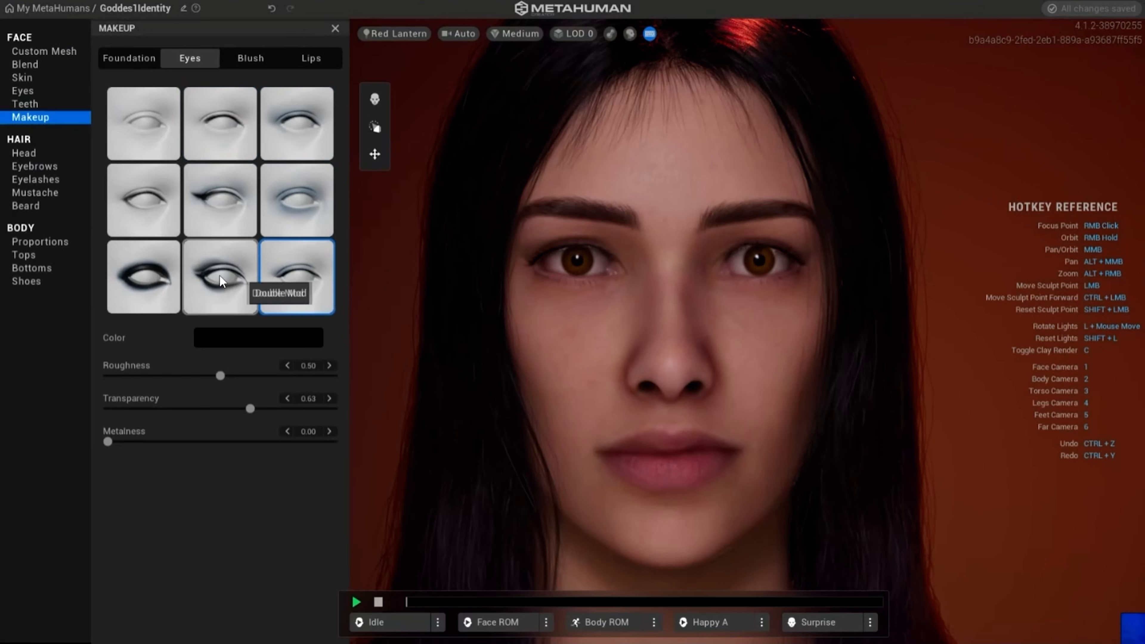
{"action": "left_click", "coordinate": [157, 282]}
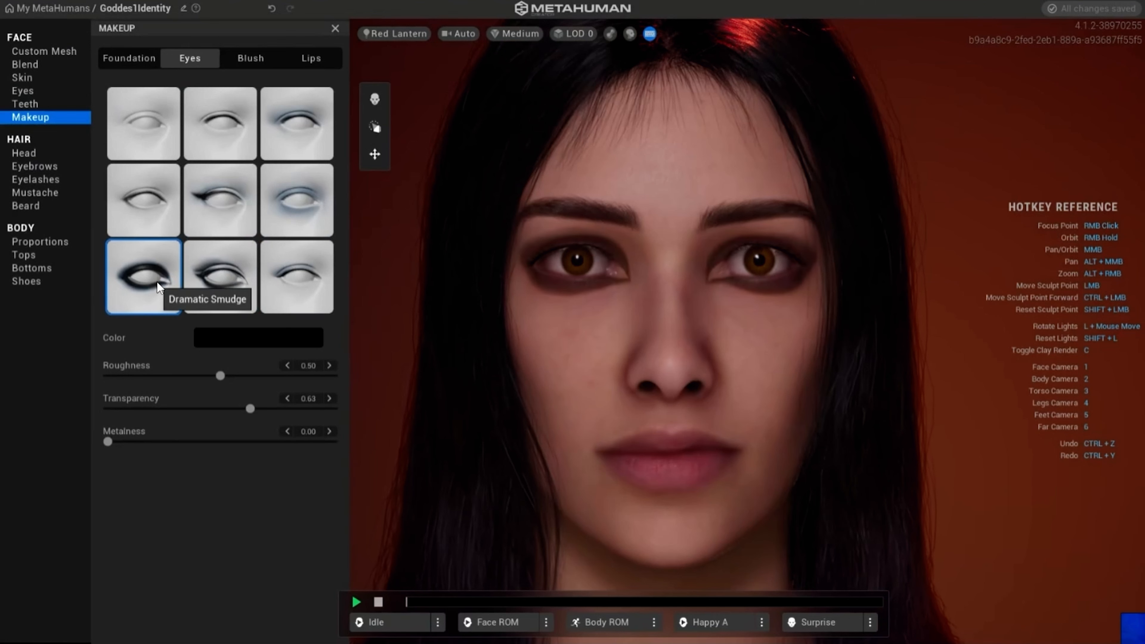
{"action": "left_click", "coordinate": [207, 191]}
{"action": "left_click", "coordinate": [223, 120]}
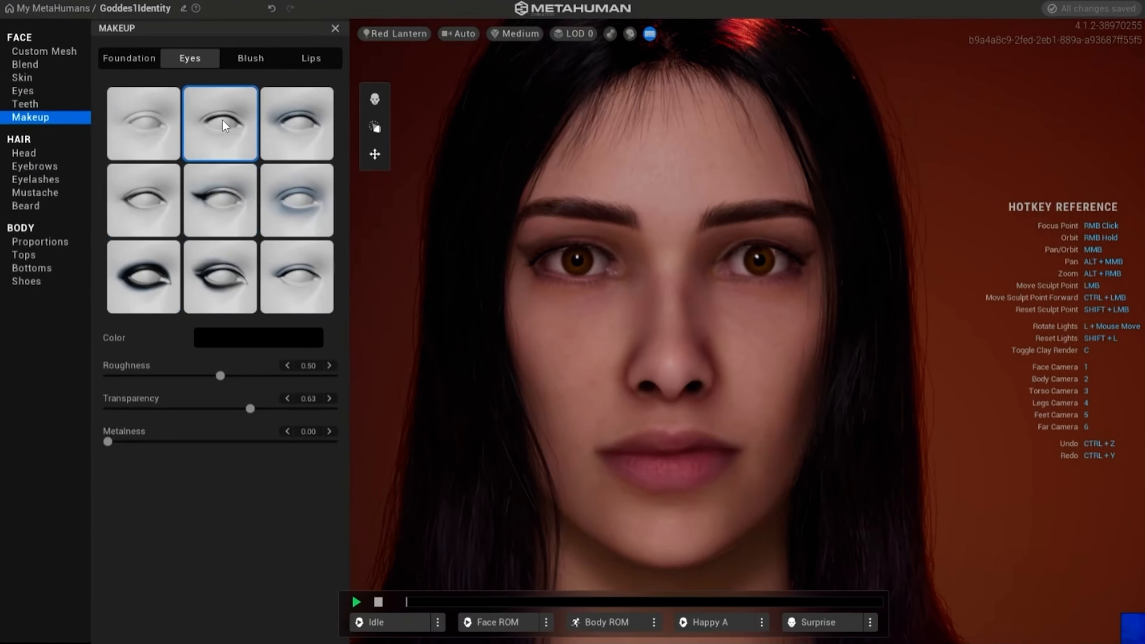
{"action": "left_click", "coordinate": [284, 127]}
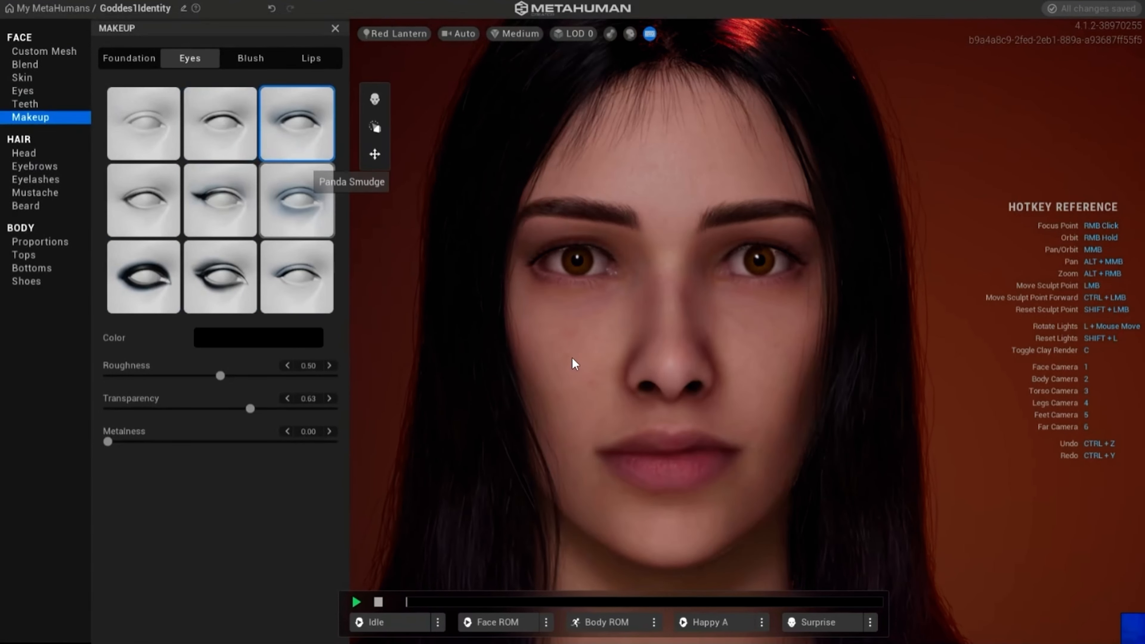
- Try Dramatic Smudge on the whole face, and apply the subtle eyeliner style that is first in the second row
{"action": "scroll", "coordinate": [566, 359], "scroll_direction": "down", "scroll_amount": 3}
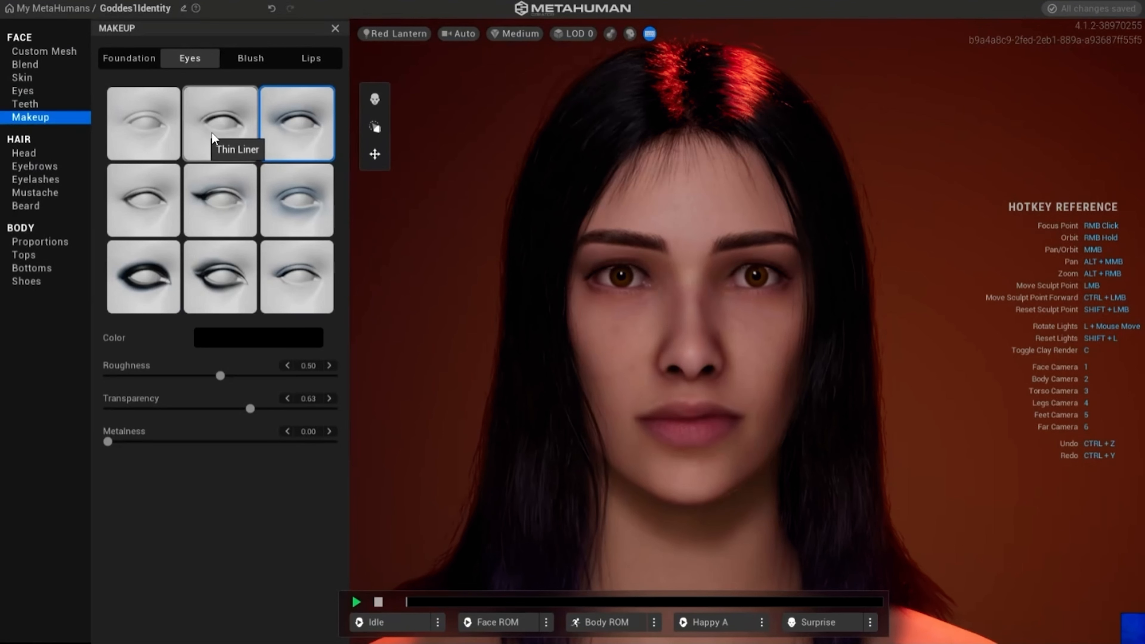
{"action": "left_click", "coordinate": [140, 266]}
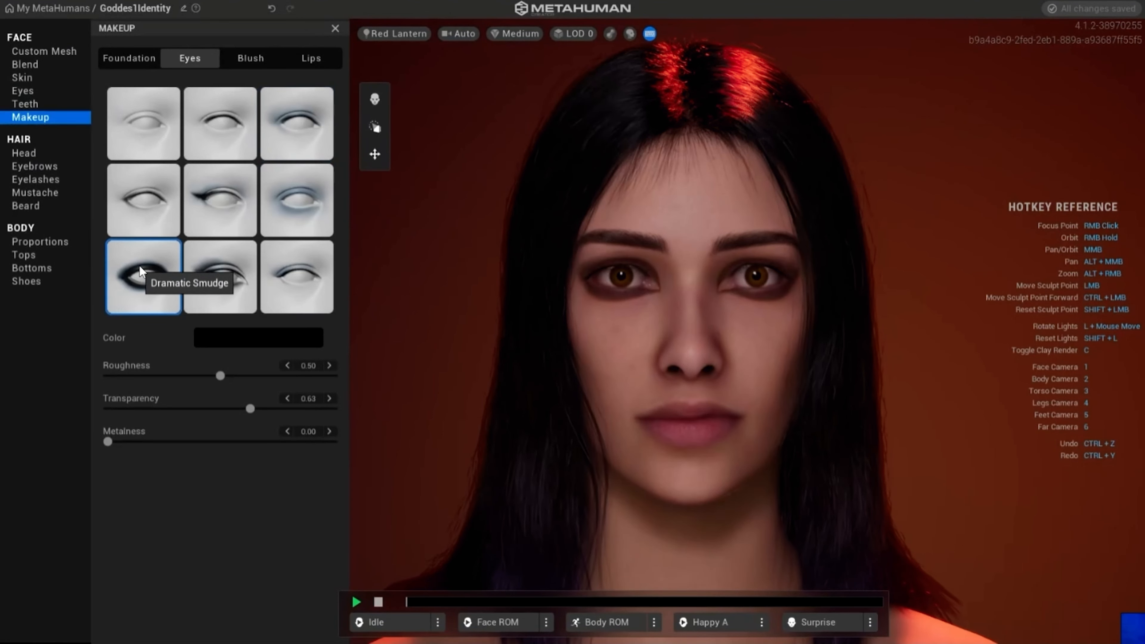
{"action": "left_click", "coordinate": [149, 197]}
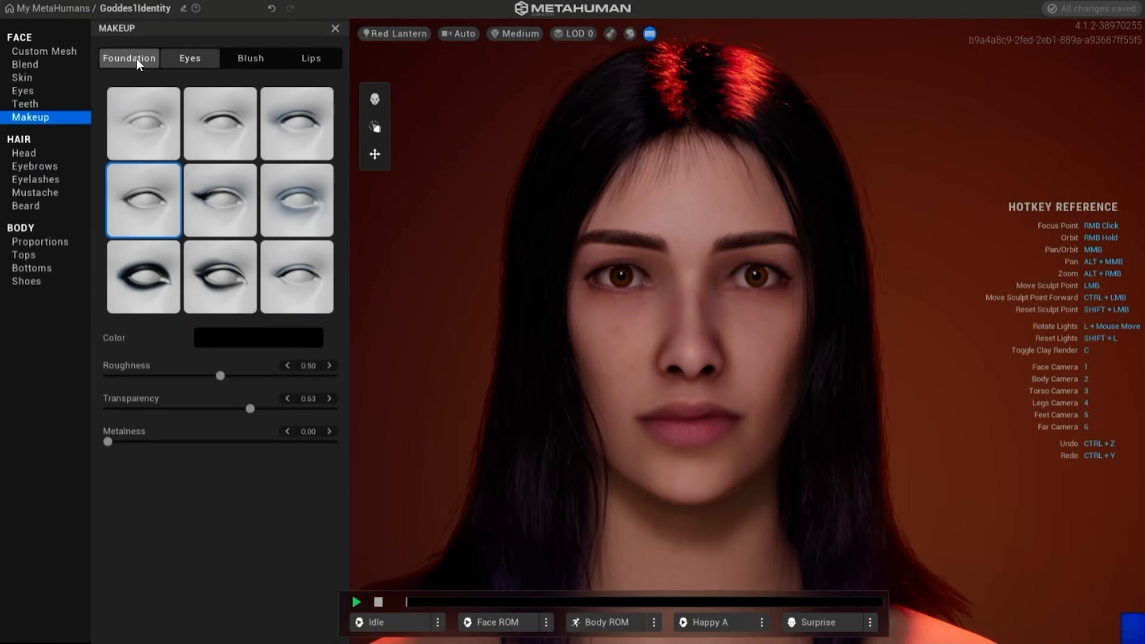
- Compare the High Curve blush with the slanted cheek blush and apply High Curve
{"action": "left_click", "coordinate": [249, 59]}
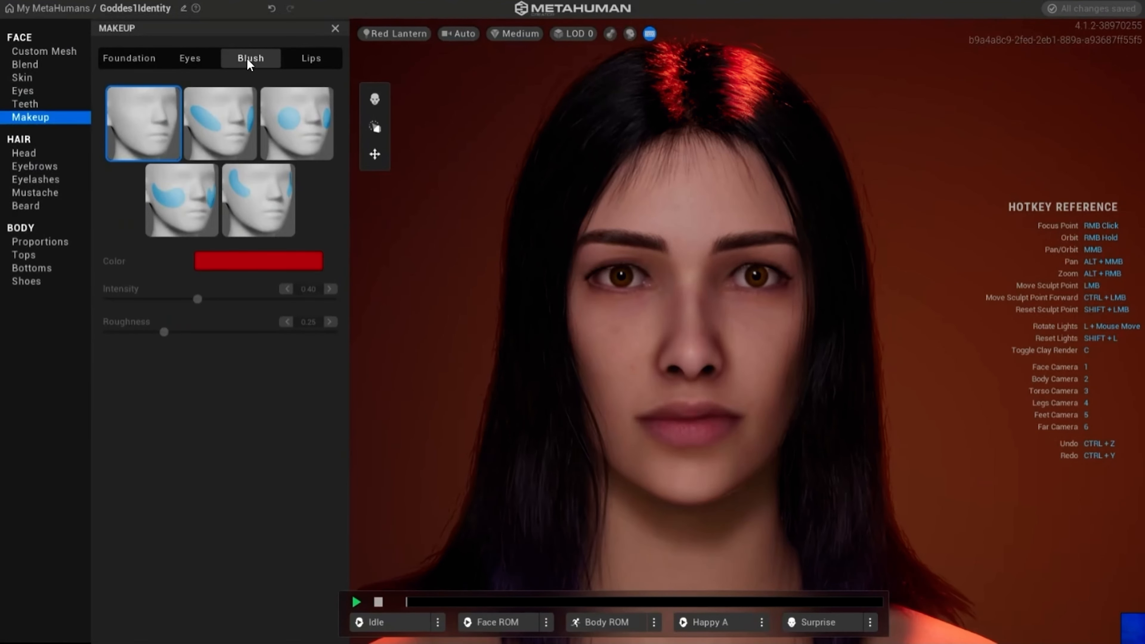
{"action": "left_click", "coordinate": [235, 198]}
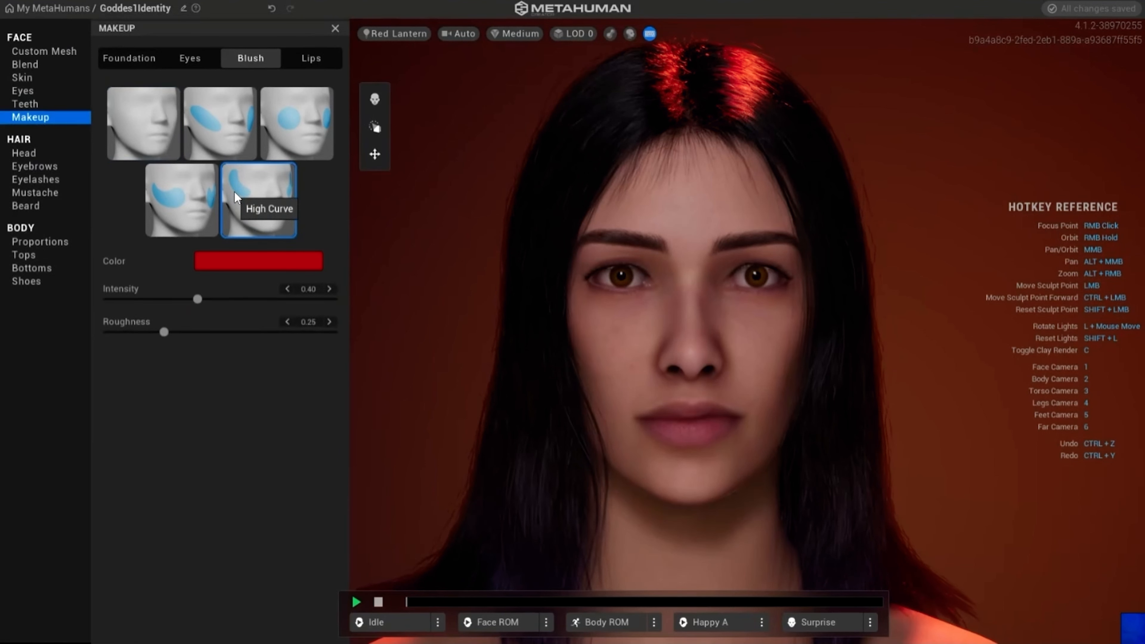
{"action": "left_click", "coordinate": [206, 137]}
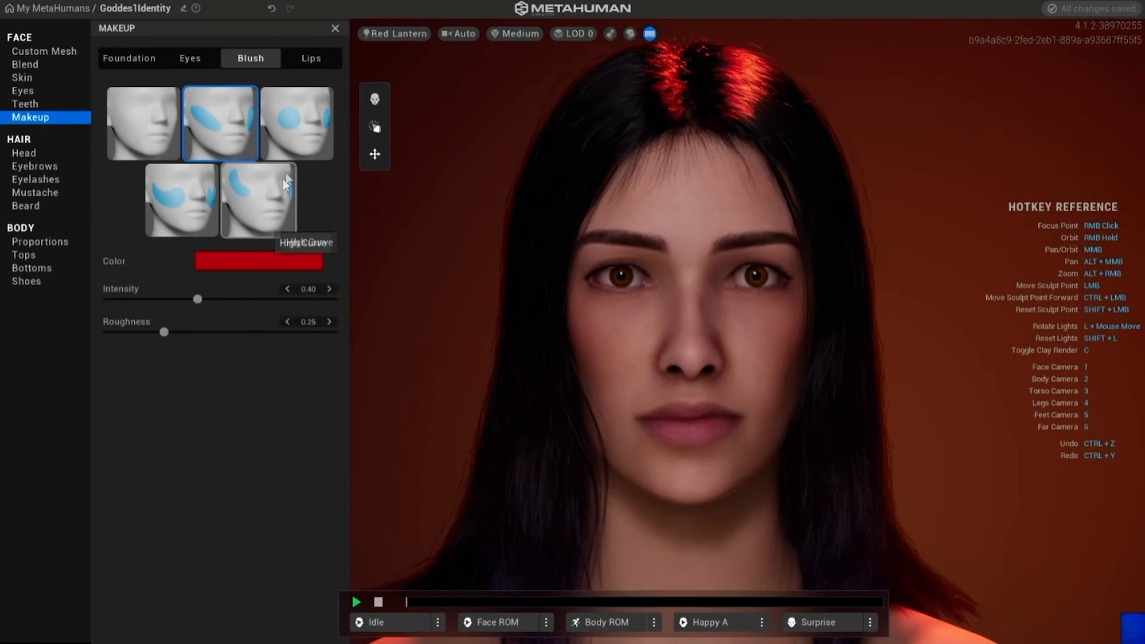
{"action": "left_click", "coordinate": [239, 199]}
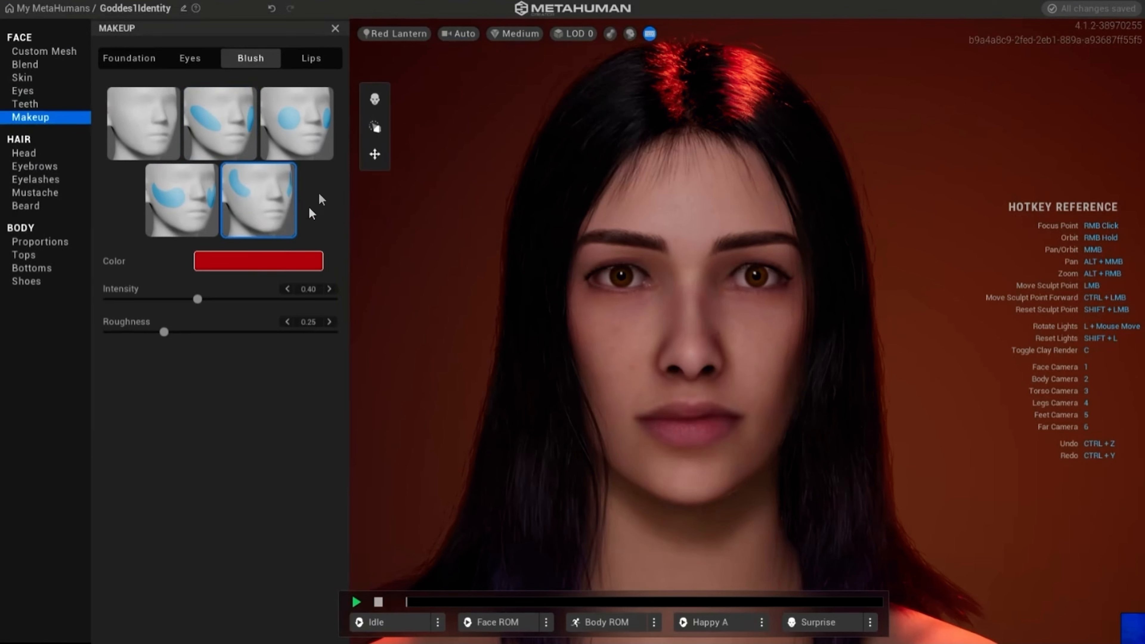
- Apply the Hollywood lip makeup and give it a custom dark purple color with saturation 0.85
{"action": "left_click", "coordinate": [306, 56]}
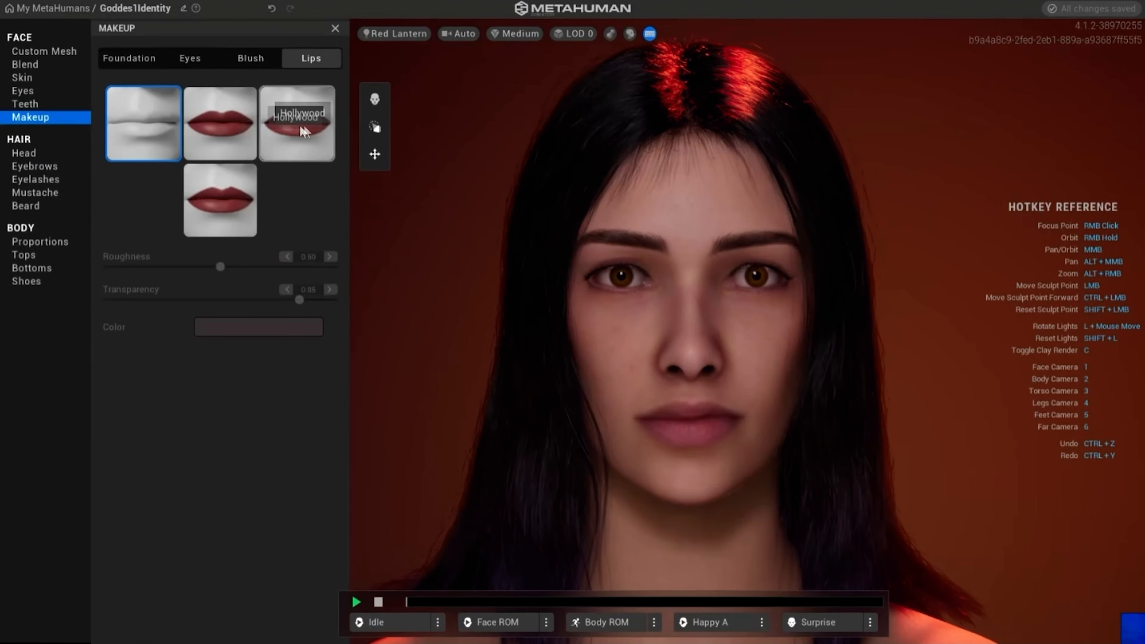
{"action": "left_click", "coordinate": [298, 122]}
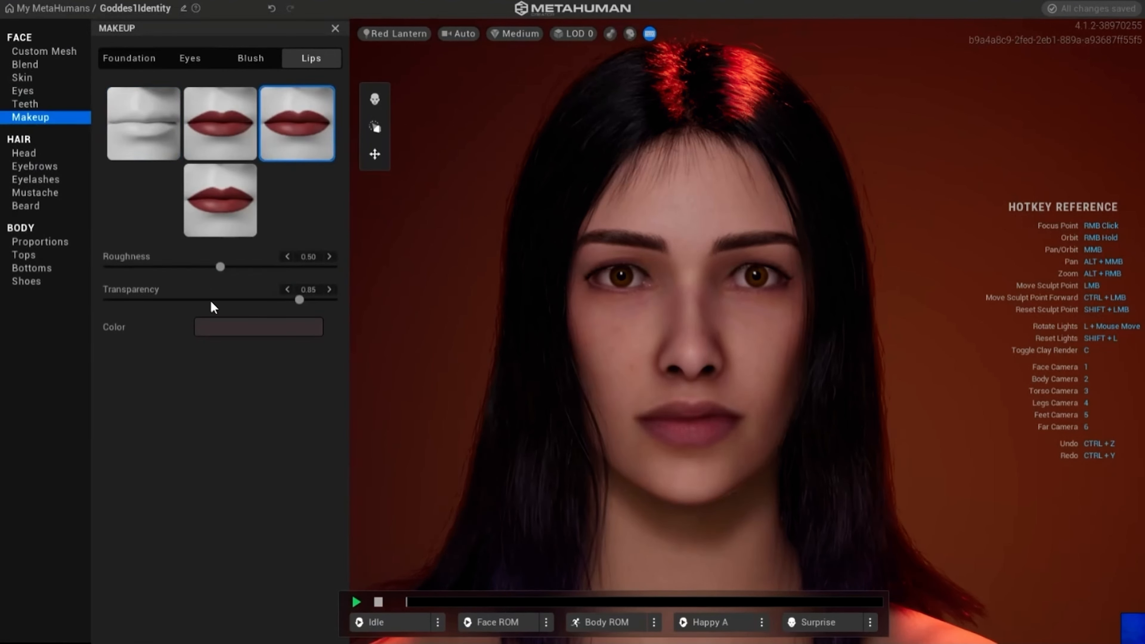
{"action": "left_click", "coordinate": [256, 334]}
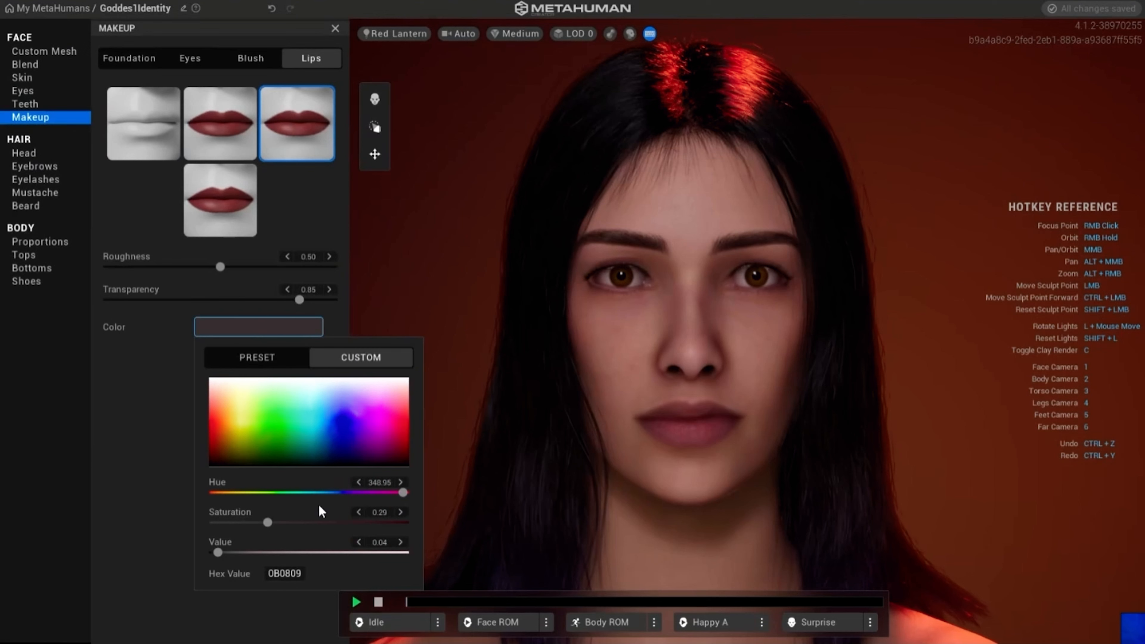
{"action": "left_click_drag", "start_coordinate": [268, 522], "coordinate": [370, 497]}
- Preview preset lipstick colors from the Alternative palette, such as blue and black
{"action": "left_click", "coordinate": [261, 357]}
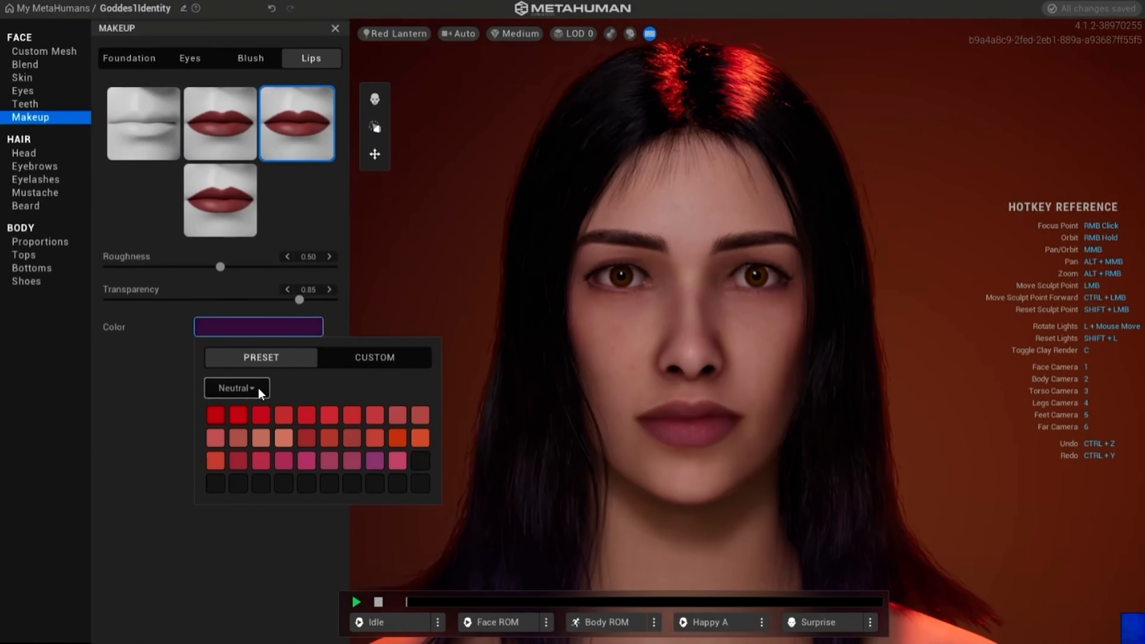
{"action": "left_click", "coordinate": [252, 388]}
{"action": "left_click", "coordinate": [238, 401]}
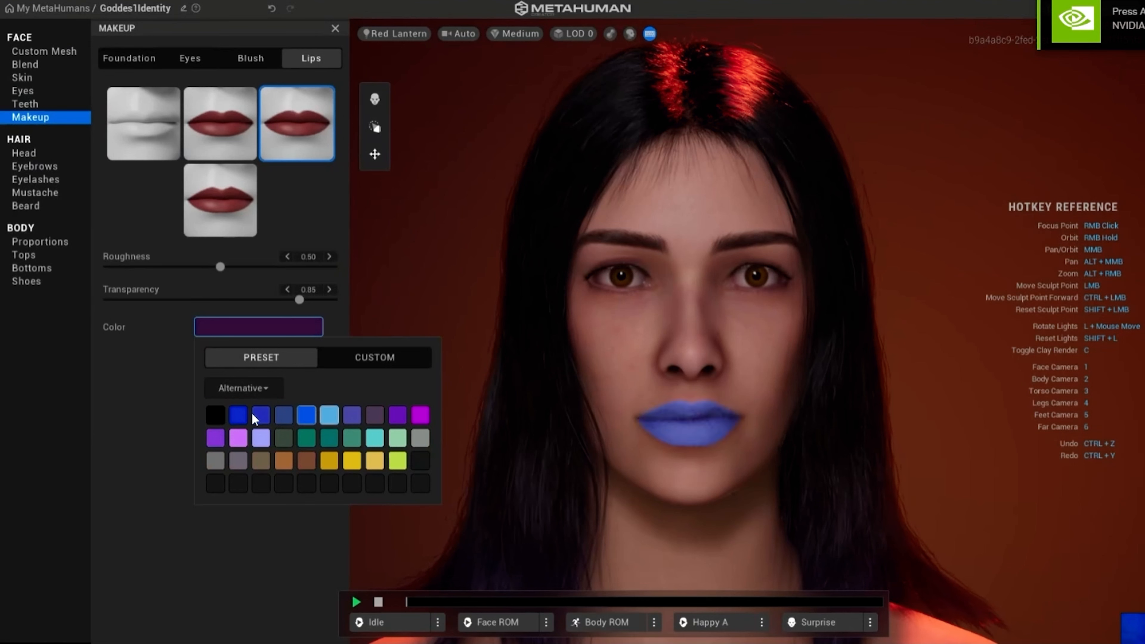
{"action": "left_click", "coordinate": [215, 415]}
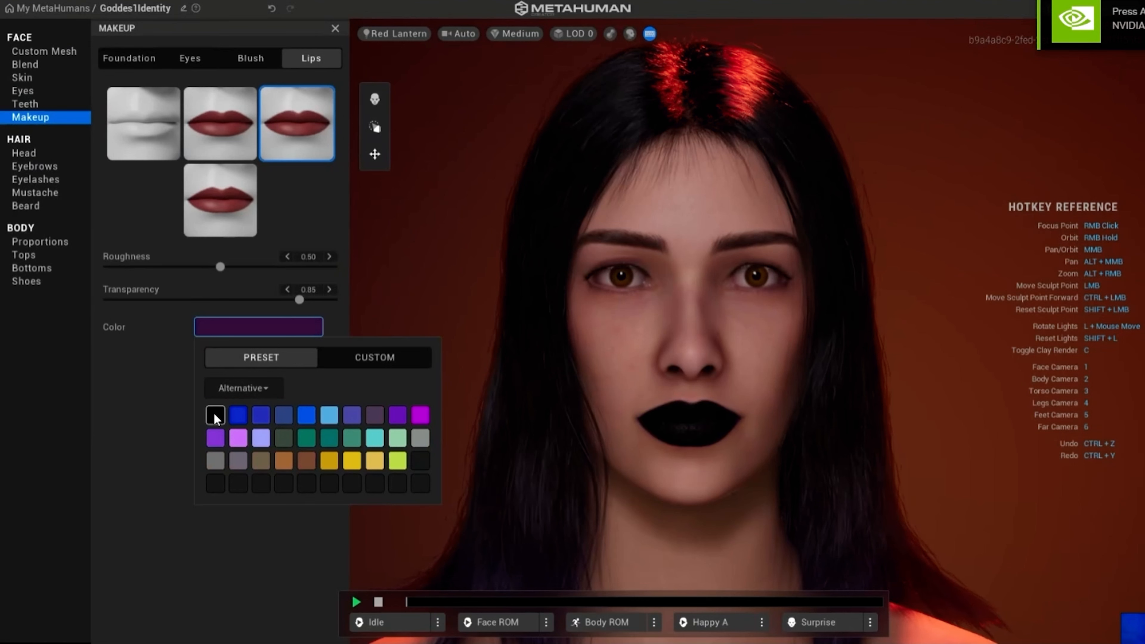
- Adjust the custom lipstick color to a brighter violet with hue 260.84 and value 0.34
{"action": "left_click", "coordinate": [387, 361]}
{"action": "mouse_move", "coordinate": [371, 493]}
{"action": "left_mouse_down"}
{"action": "mouse_move", "coordinate": [306, 492]}
{"action": "mouse_move", "coordinate": [355, 492]}
{"action": "left_mouse_up"}
{"action": "left_click_drag", "start_coordinate": [218, 558], "coordinate": [278, 551]}
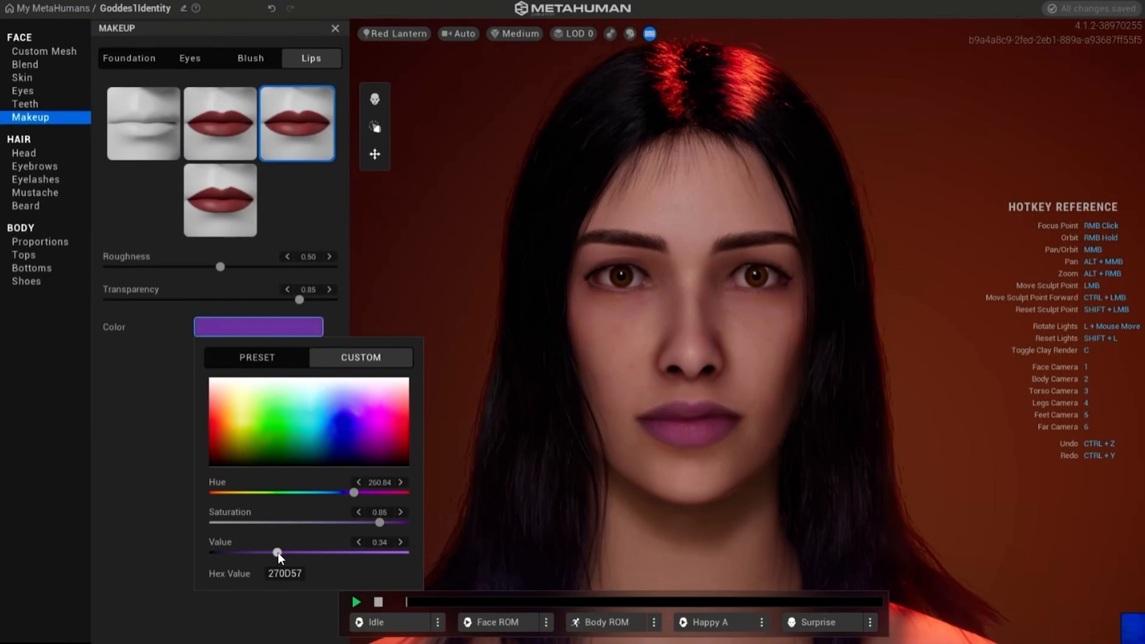
- Darken the custom lipstick color to a near-black blue with saturation 1.00 and value 0.01
{"action": "left_click_drag", "start_coordinate": [379, 523], "coordinate": [409, 522]}
{"action": "left_click_drag", "start_coordinate": [353, 493], "coordinate": [334, 492]}
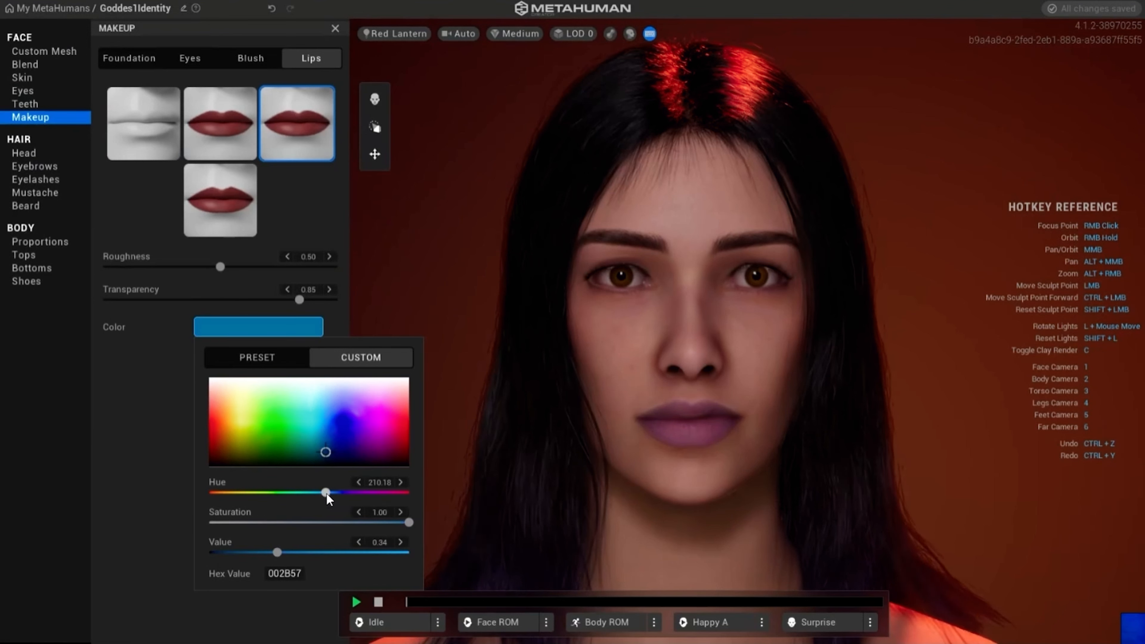
{"action": "left_click_drag", "start_coordinate": [277, 552], "coordinate": [204, 552]}
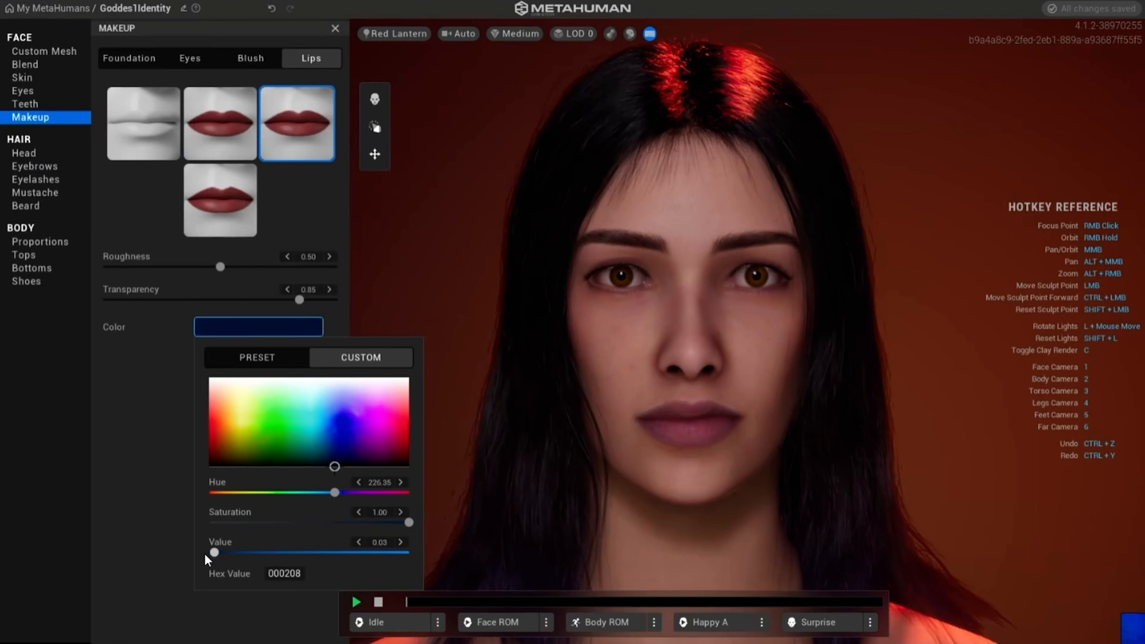
{"action": "left_click", "coordinate": [143, 461]}
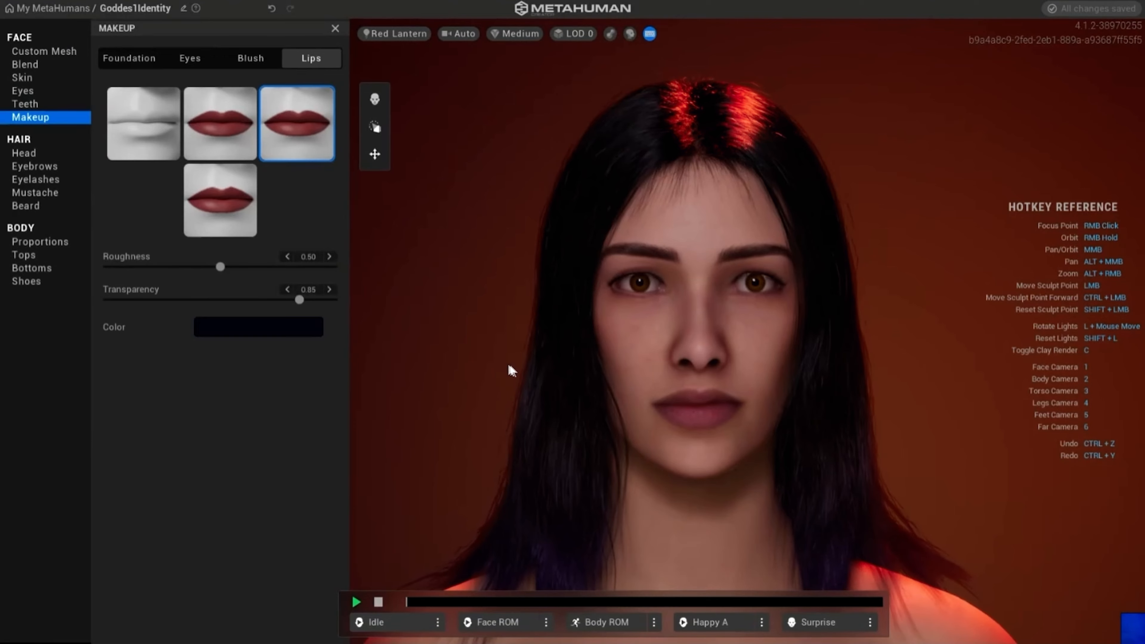
{"action": "mouse_move", "coordinate": [508, 365]}
{"action": "right_mouse_down"}
{"action": "mouse_move", "coordinate": [631, 358]}
{"action": "mouse_move", "coordinate": [779, 371]}
{"action": "mouse_move", "coordinate": [523, 350]}
{"action": "right_mouse_up"}
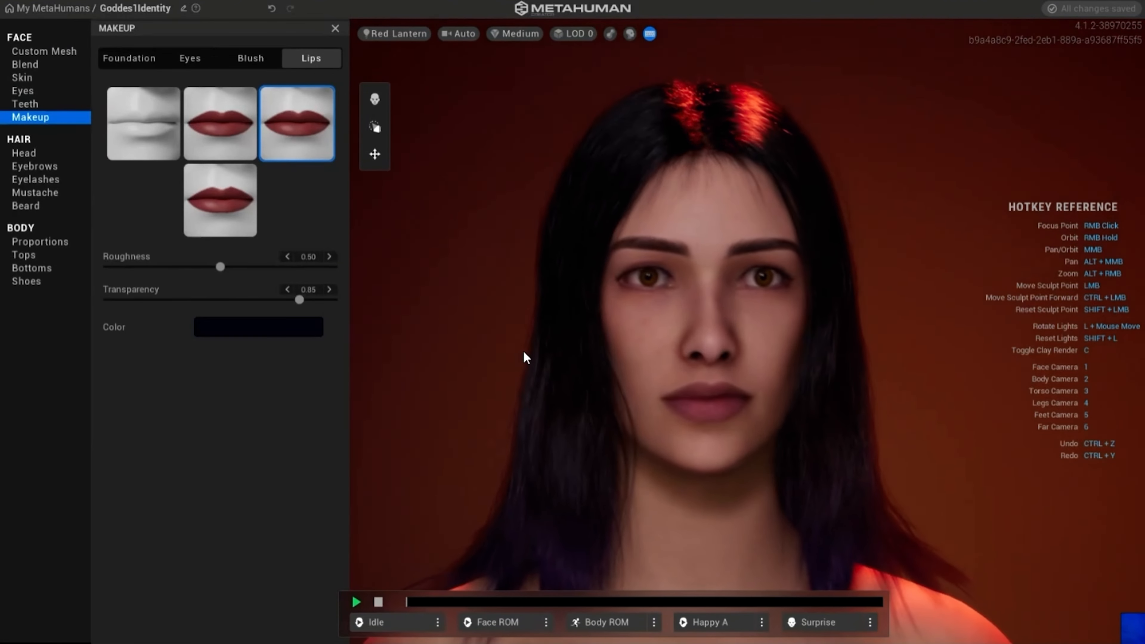
- Examine the body proportions from all sides and preview the Body ROM animation on the full figure
{"action": "left_click", "coordinate": [53, 243]}
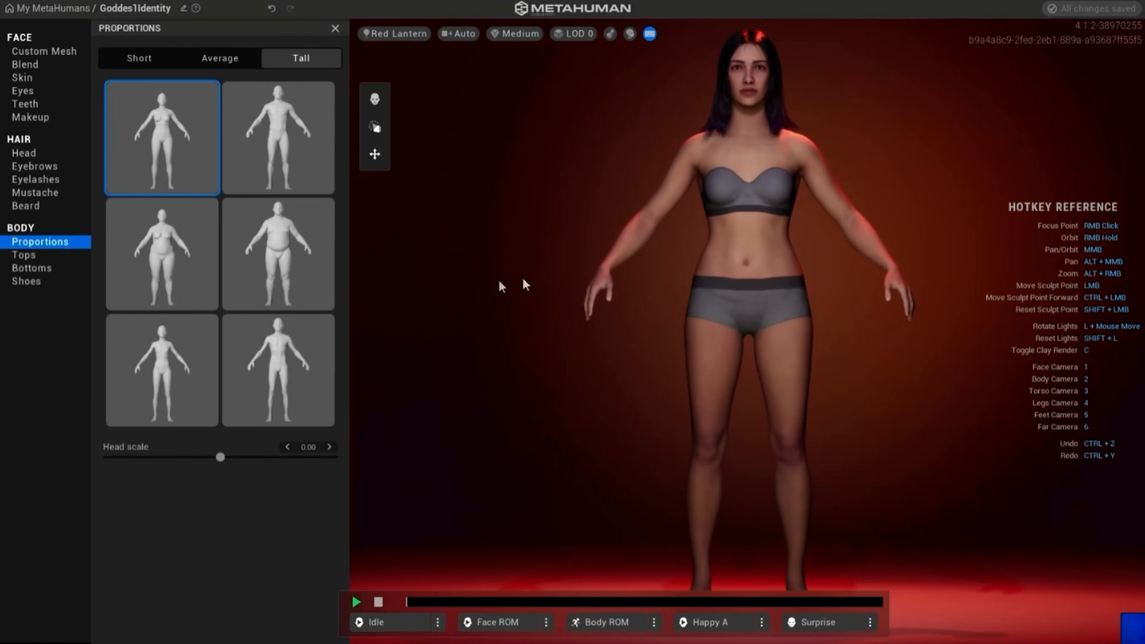
{"action": "right_click_drag", "start_coordinate": [502, 293], "coordinate": [882, 293]}
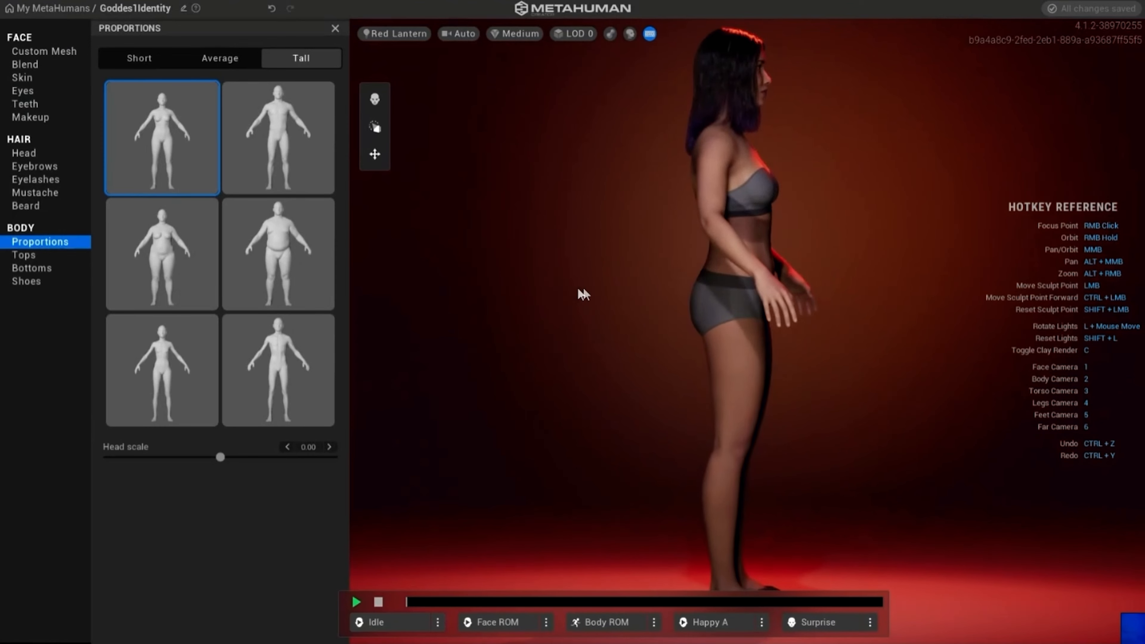
{"action": "right_click_drag", "start_coordinate": [578, 290], "coordinate": [834, 281]}
{"action": "right_click_drag", "start_coordinate": [522, 301], "coordinate": [789, 291]}
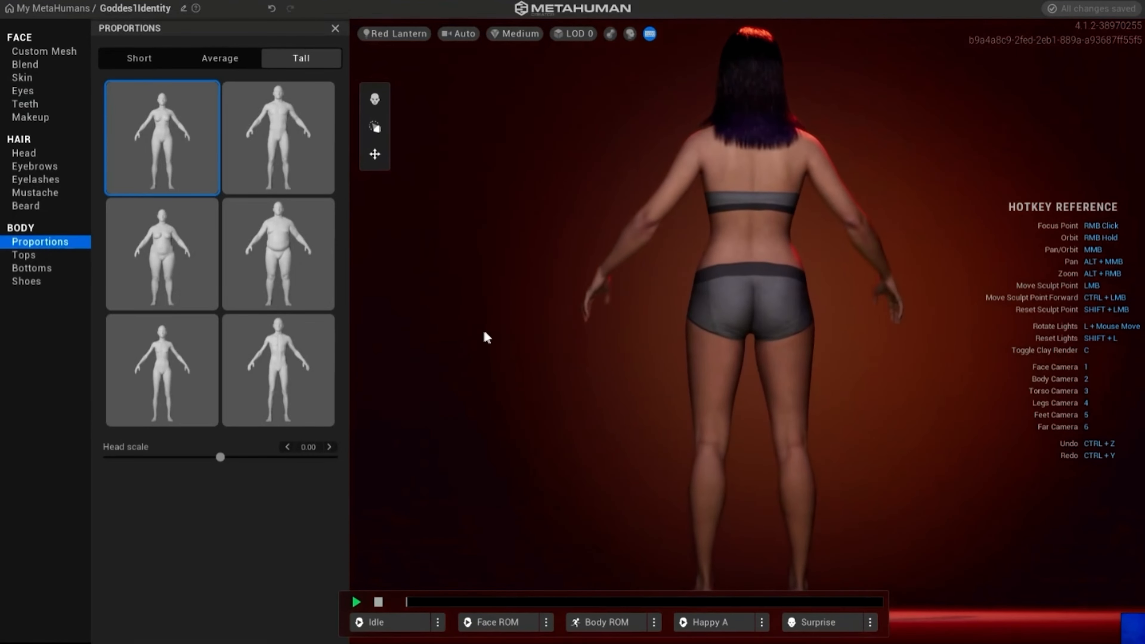
{"action": "right_click_drag", "start_coordinate": [487, 333], "coordinate": [827, 334]}
{"action": "right_click_drag", "start_coordinate": [579, 341], "coordinate": [830, 340]}
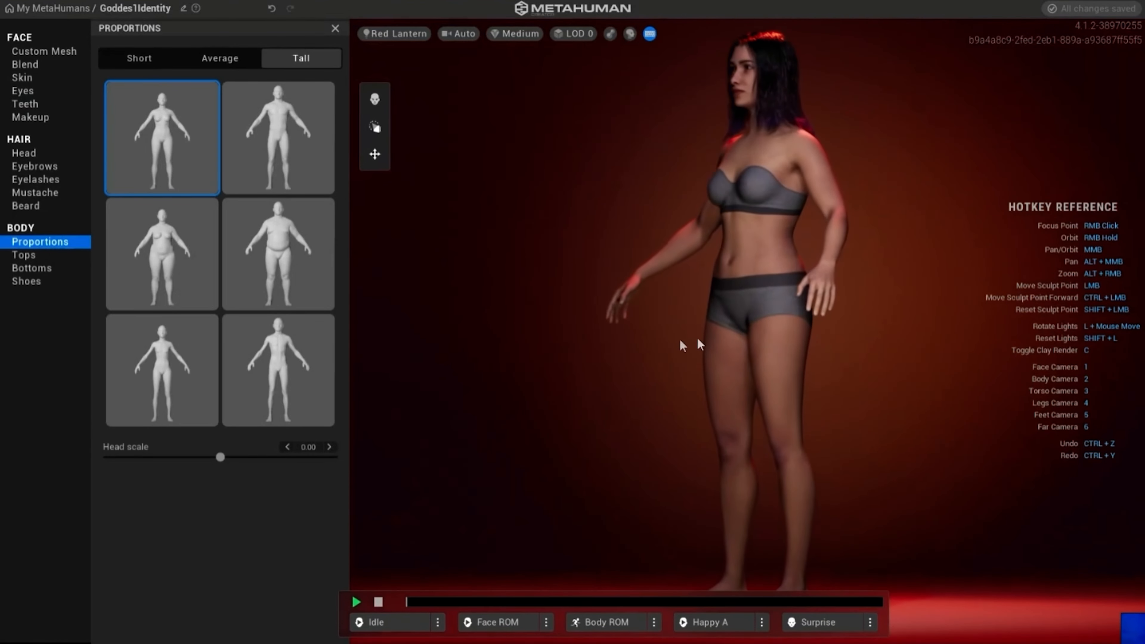
{"action": "right_click_drag", "start_coordinate": [602, 363], "coordinate": [784, 367]}
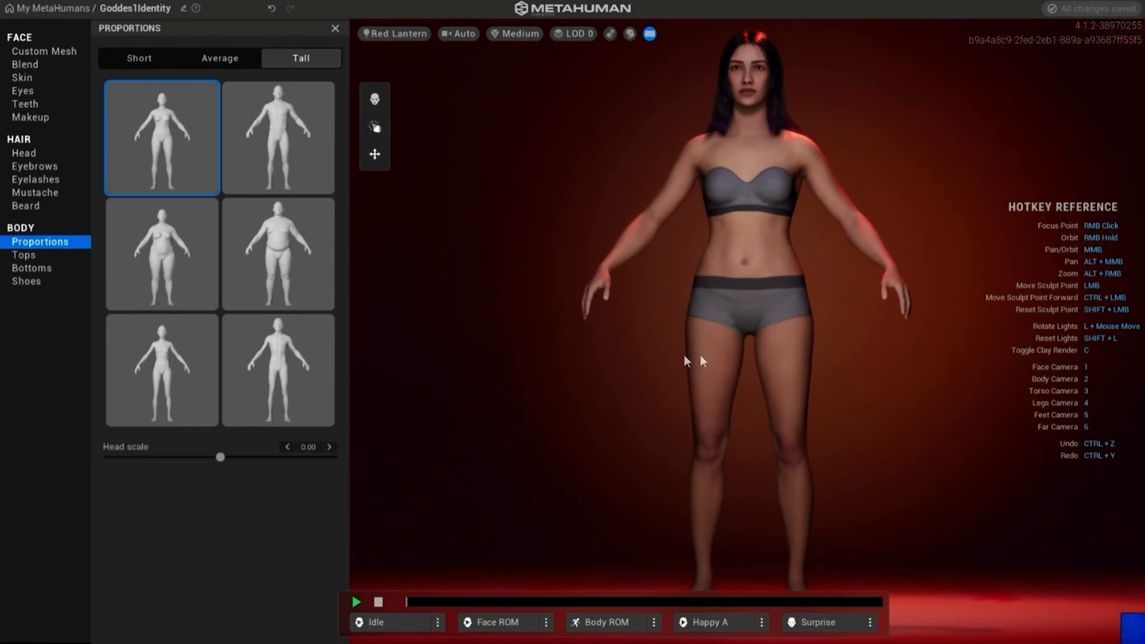
{"action": "left_click", "coordinate": [609, 620]}
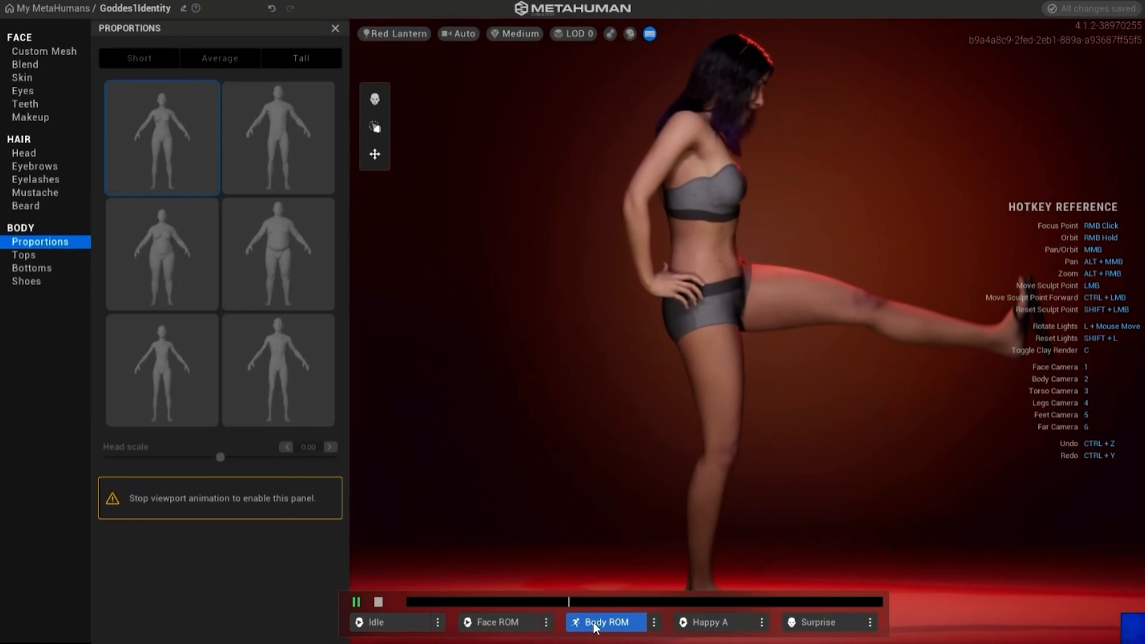
{"action": "left_click", "coordinate": [593, 622]}
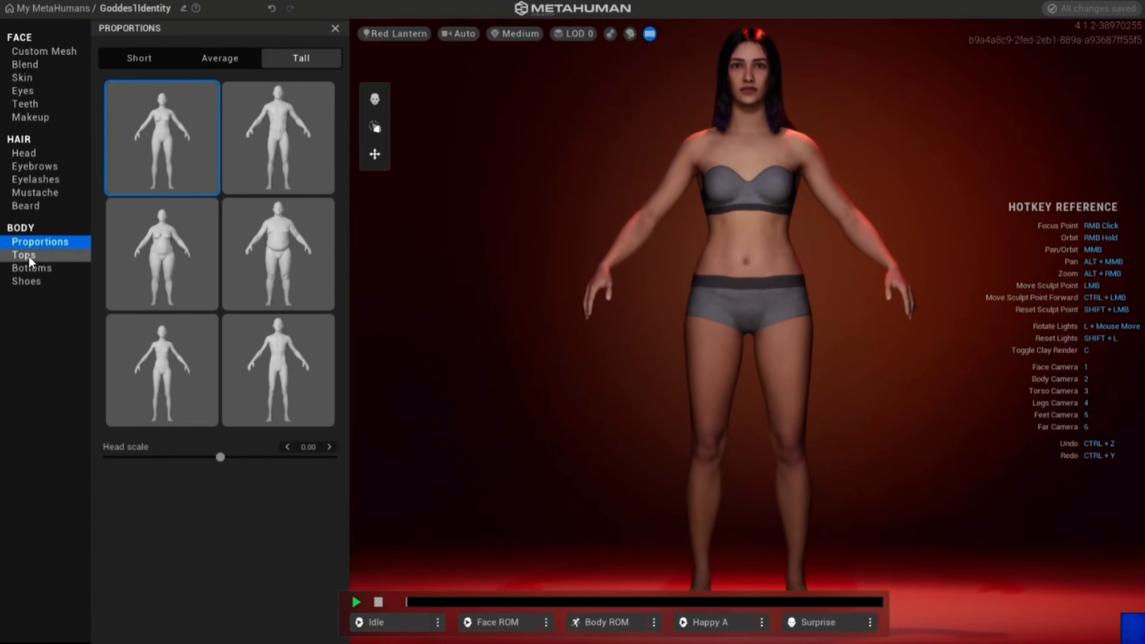
- Review the available tops, bottoms and shoes, and return to the body proportions
{"action": "left_click", "coordinate": [20, 255]}
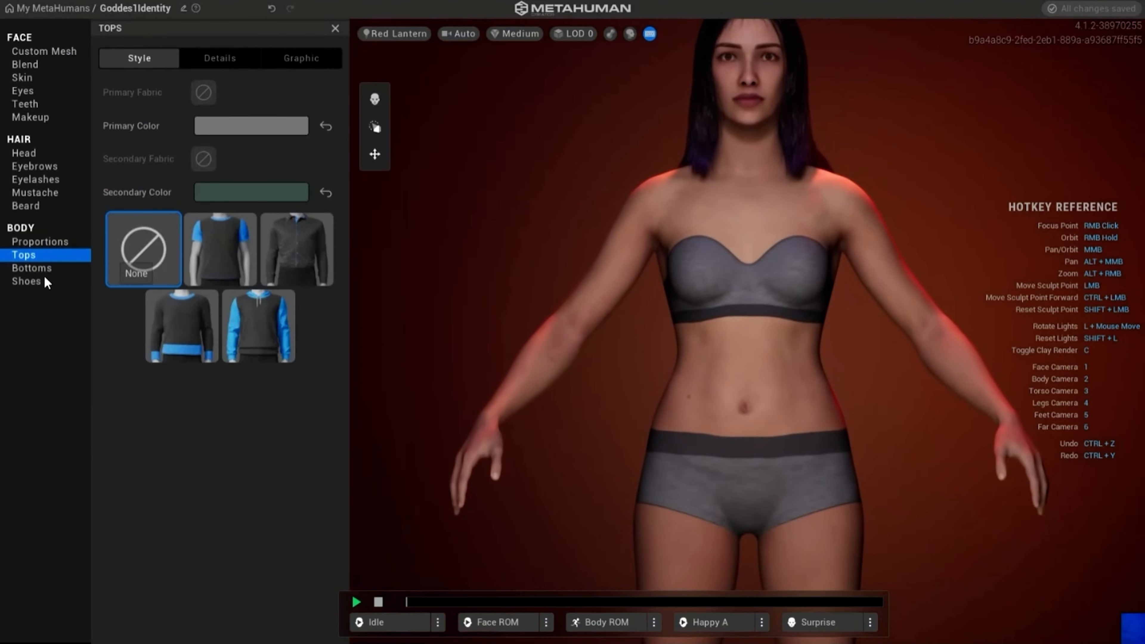
{"action": "left_click", "coordinate": [30, 266]}
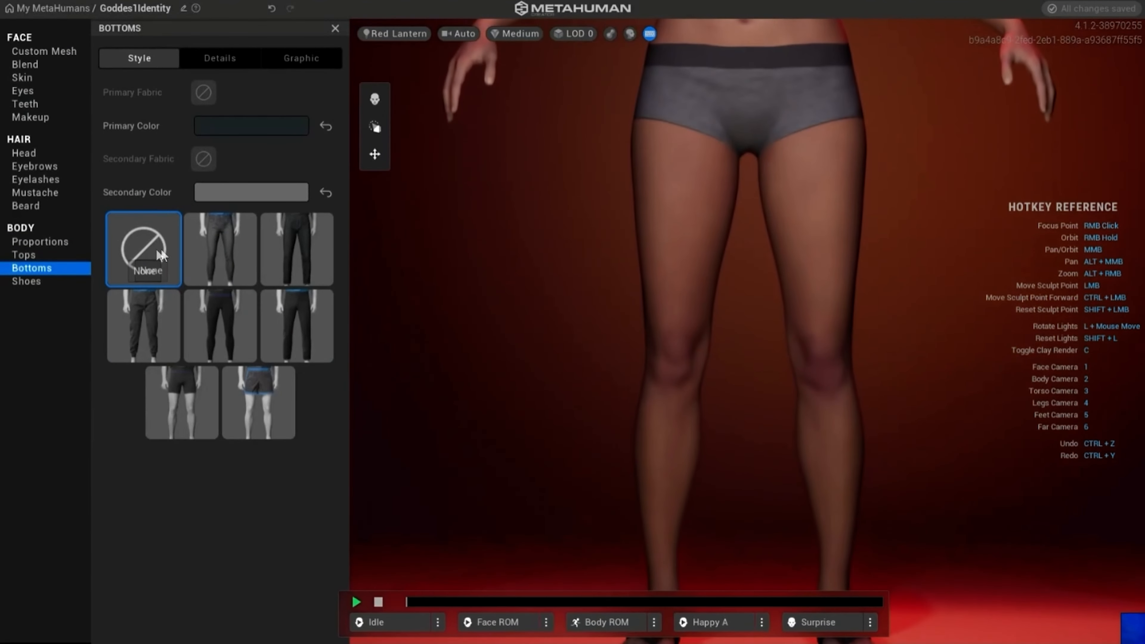
{"action": "left_click", "coordinate": [29, 281]}
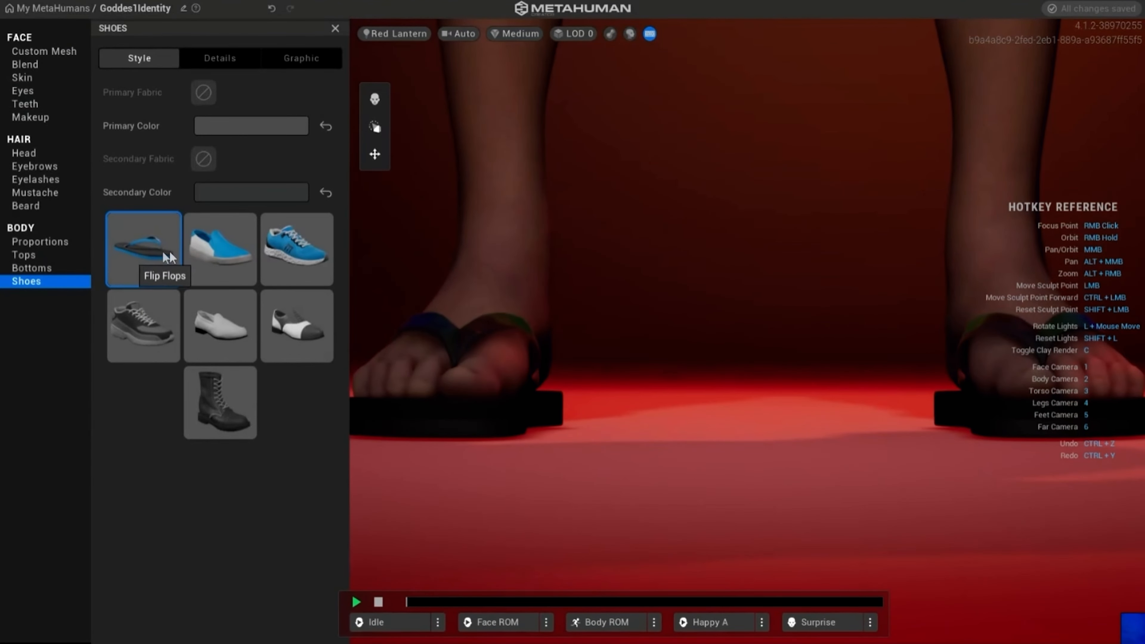
{"action": "left_click", "coordinate": [34, 241]}
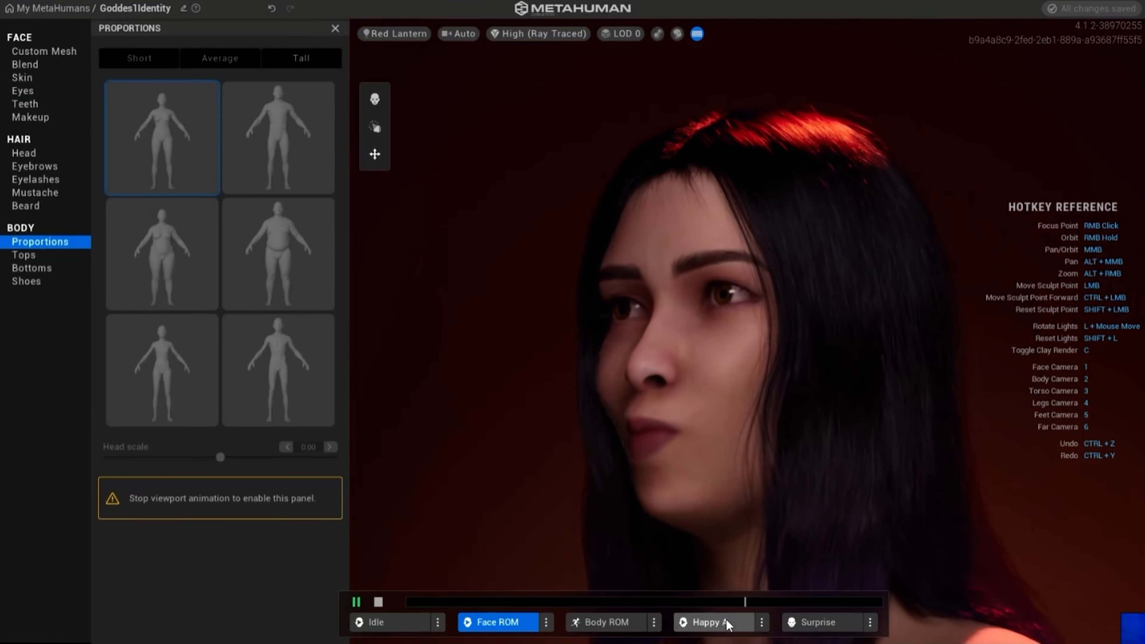
- Preview the Happy A expression loop on the face and swap it for the Anger facial pose
{"action": "left_click", "coordinate": [719, 622]}
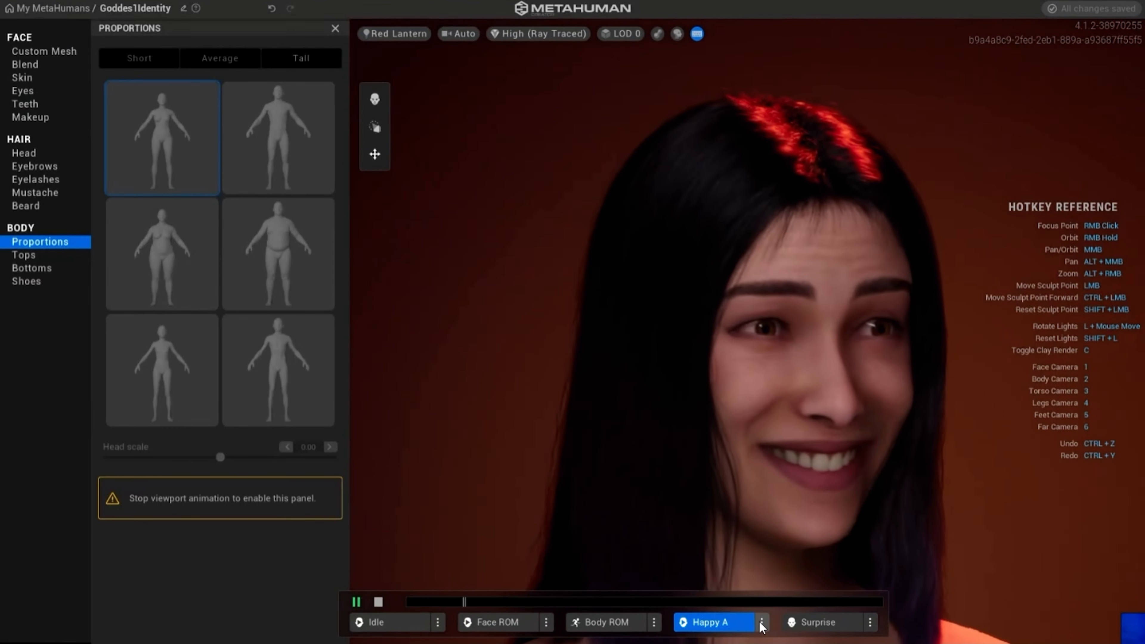
{"action": "left_click", "coordinate": [761, 622]}
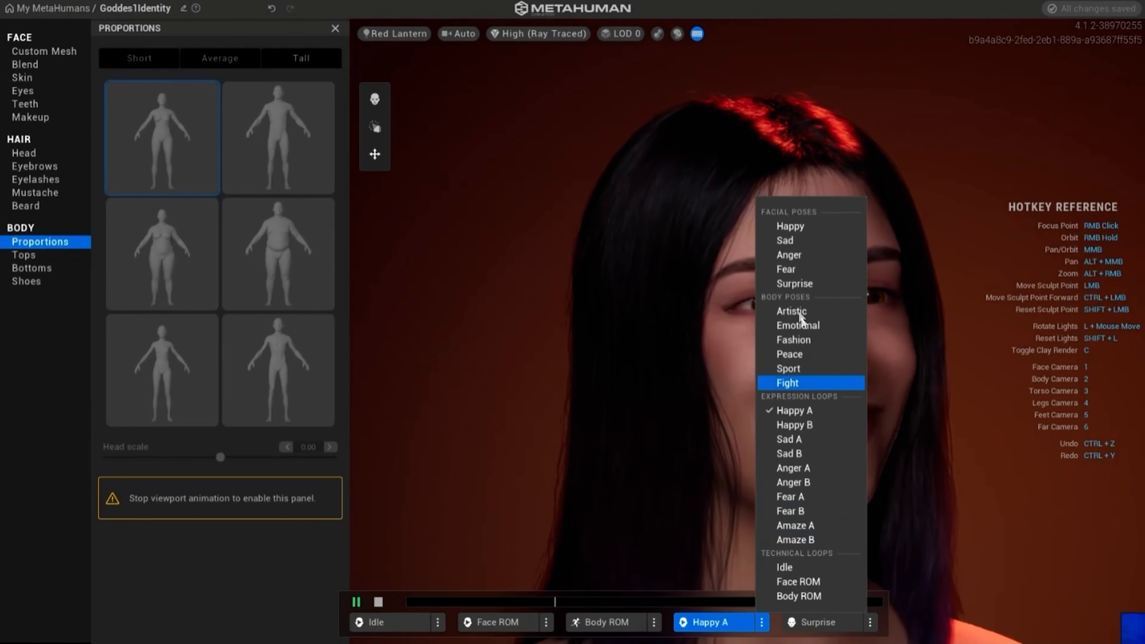
{"action": "left_click", "coordinate": [792, 255]}
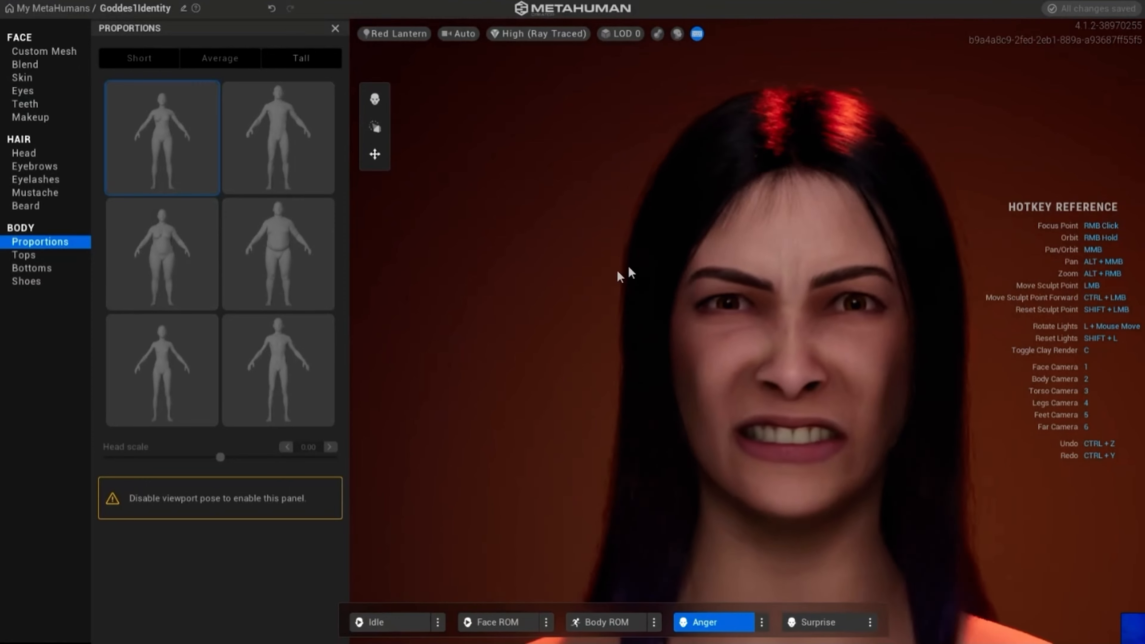